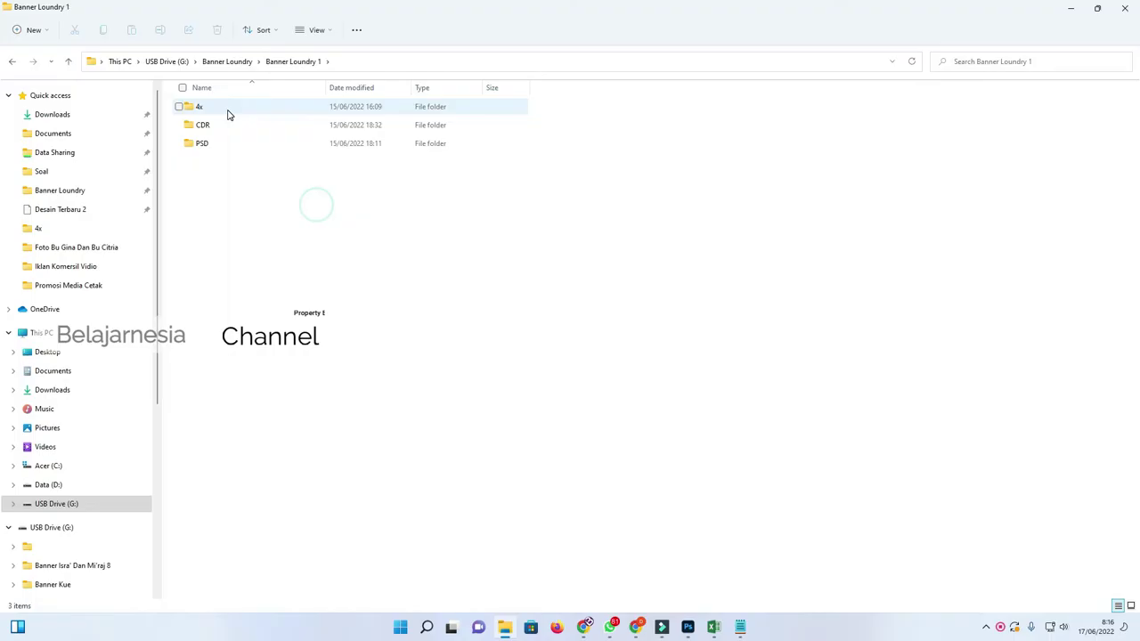
# Step: Open the CDR folder in Banner Loundry 1 and select the CDR.rar archive
pyautogui.click(218, 127)
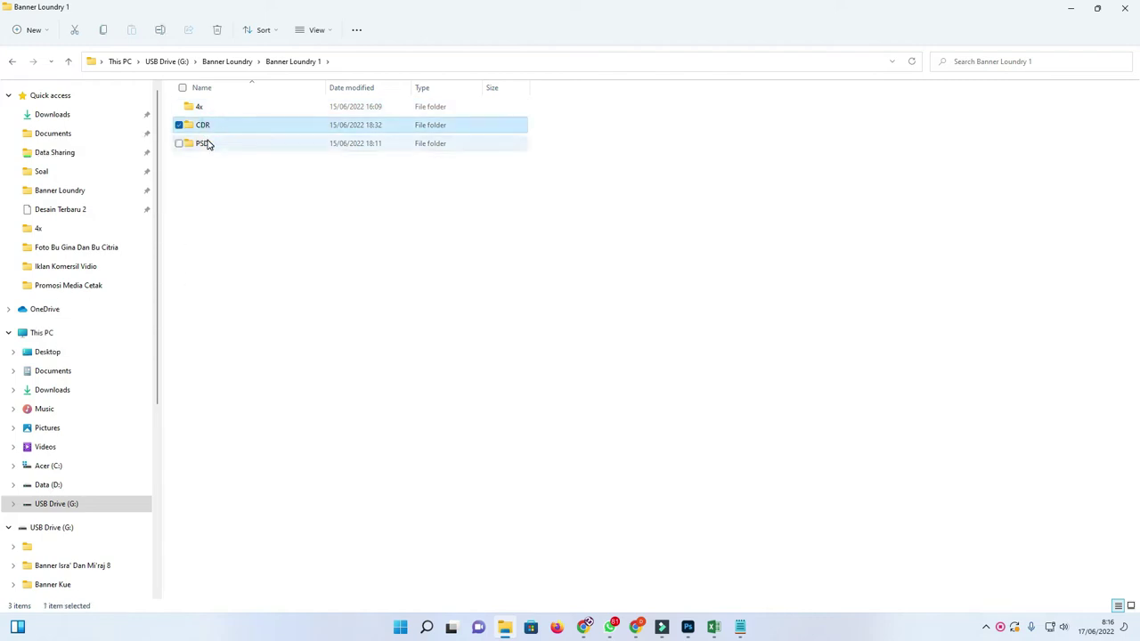
pyautogui.click(206, 141)
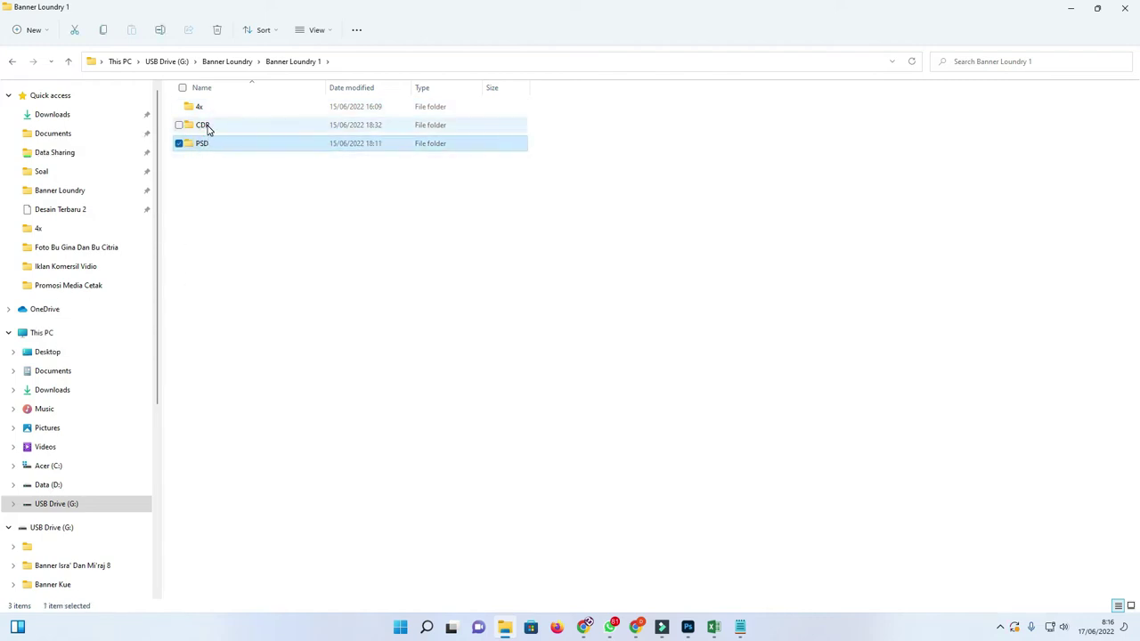
pyautogui.doubleClick(204, 125)
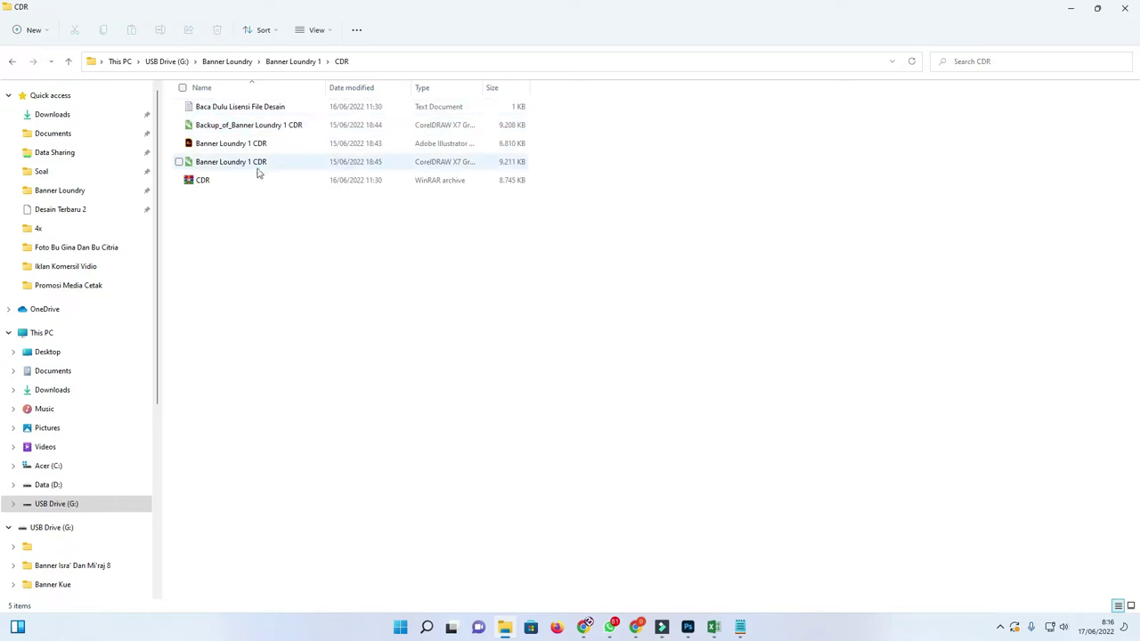
pyautogui.click(204, 181)
# Step: Open CDR.rar in WinRAR, dismiss the licence reminder, and select Banner Loundry 1 CDR.cdr
pyautogui.doubleClick(203, 181)
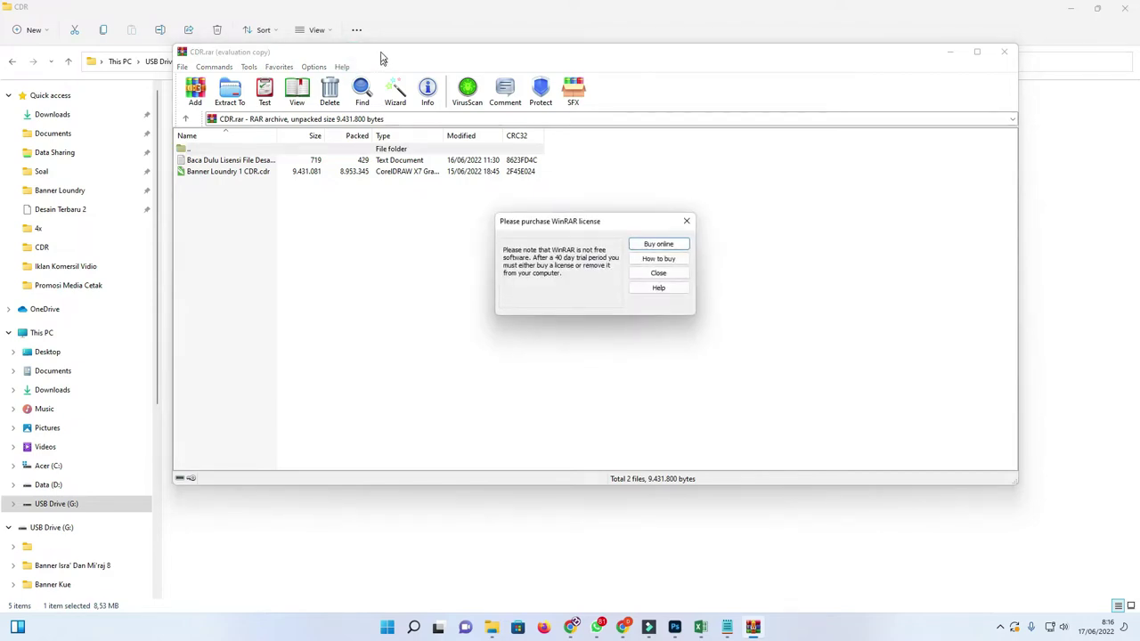
pyautogui.click(677, 273)
pyautogui.click(251, 175)
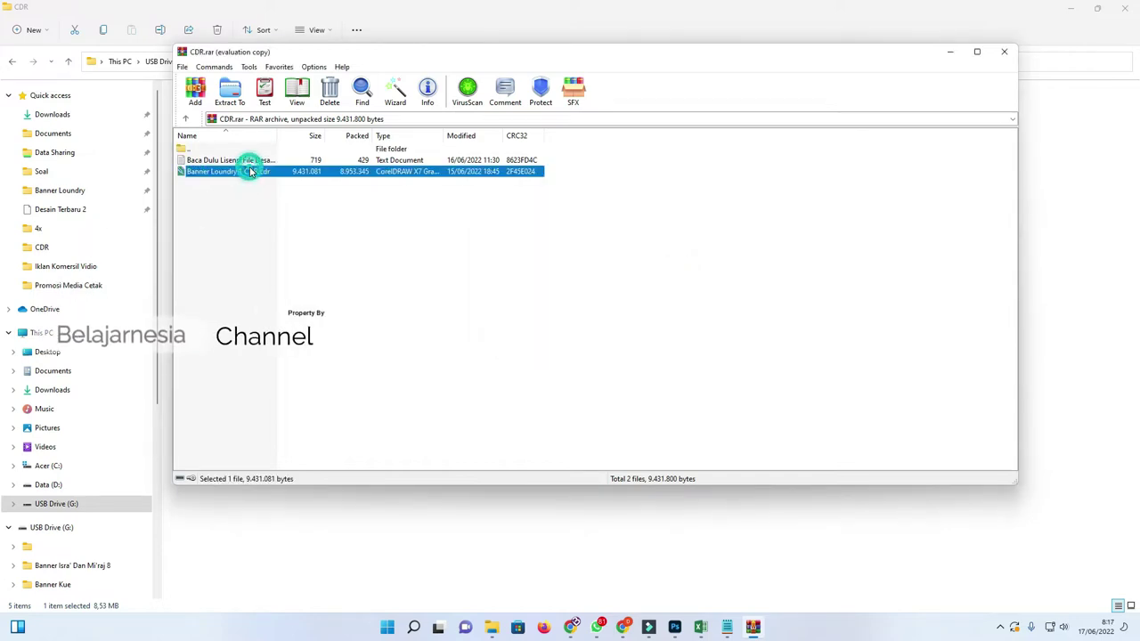
pyautogui.click(951, 51)
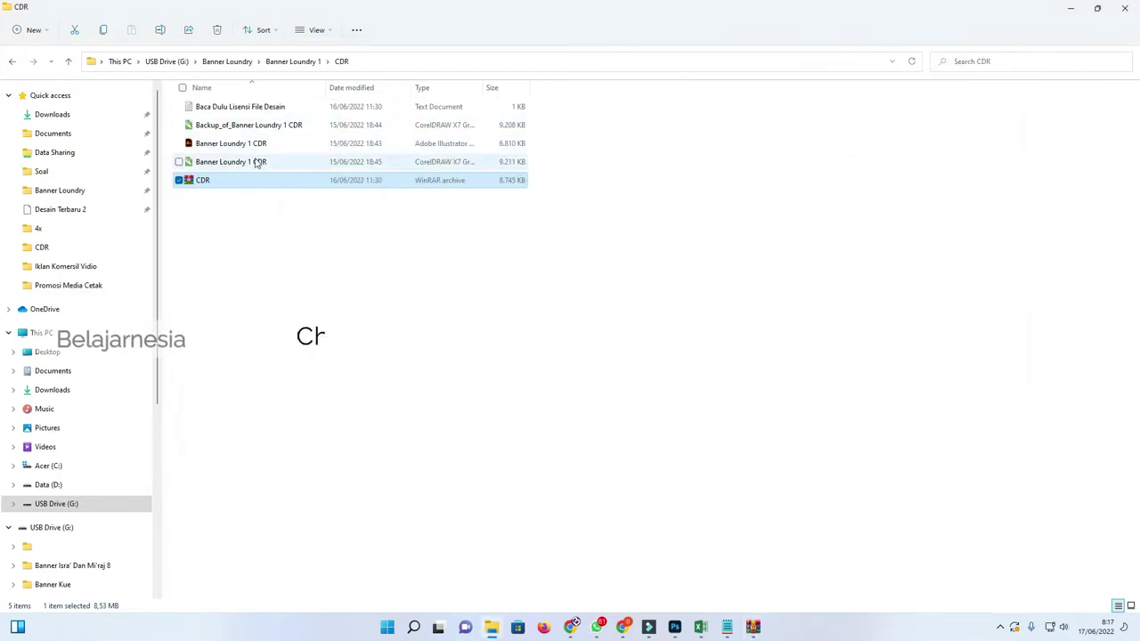
# Step: Open Banner Loundry 1 CDR.cdr in CorelDRAW and zoom in on the three banners
pyautogui.doubleClick(256, 161)
pyautogui.scroll(-2, 578, 213)
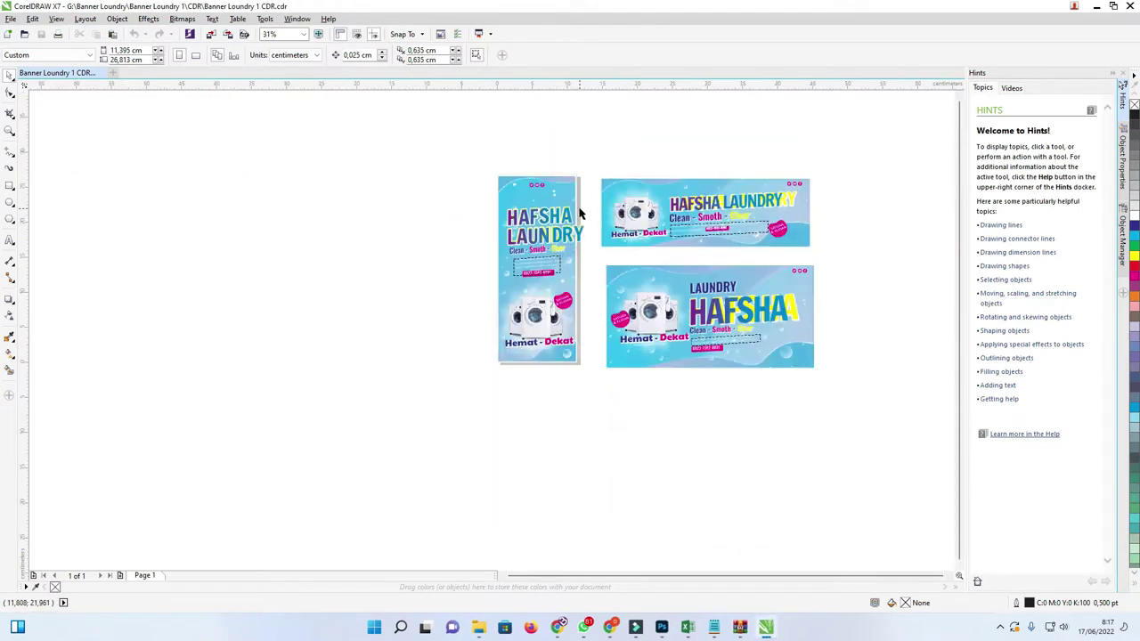
pyautogui.press('z')
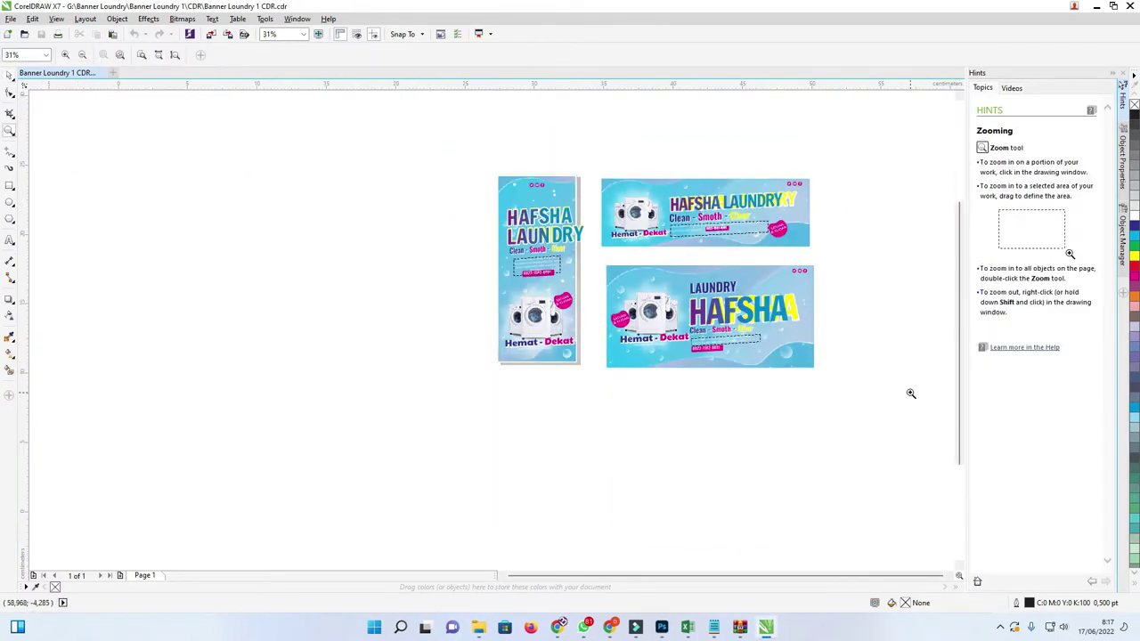
pyautogui.click(406, 227)
pyautogui.click(11, 77)
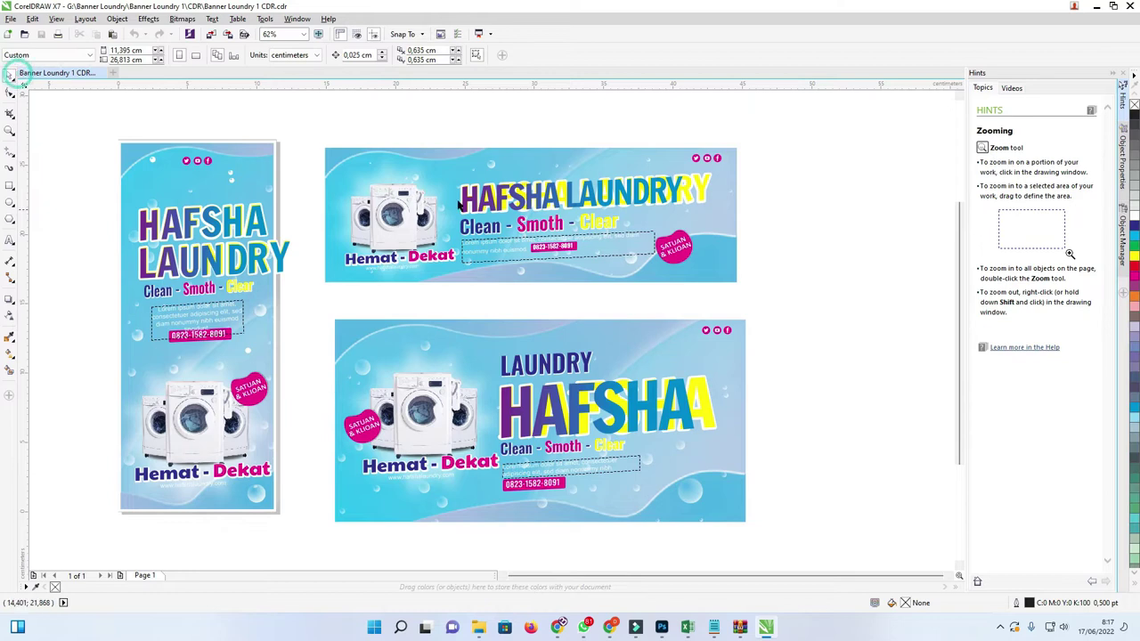
# Step: Open the three Banner Loundry PSD files from the PSD folder in Photoshop
pyautogui.click(478, 628)
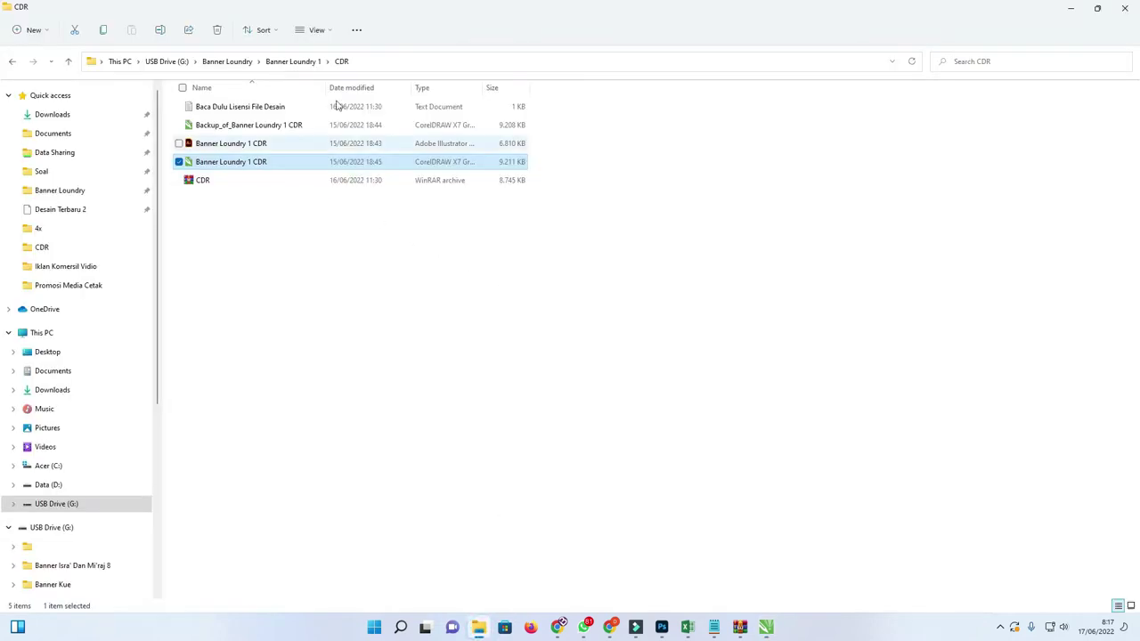
pyautogui.click(303, 60)
pyautogui.doubleClick(205, 143)
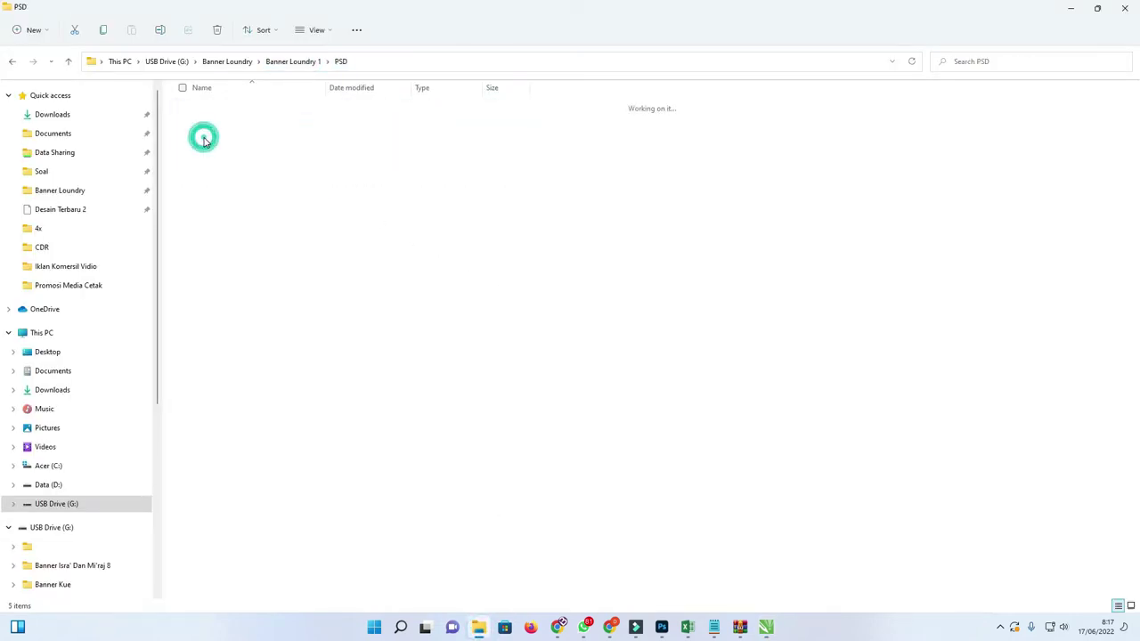
pyautogui.click(211, 126)
pyautogui.keyDown('shift'); pyautogui.click(207, 161); pyautogui.keyUp('shift')
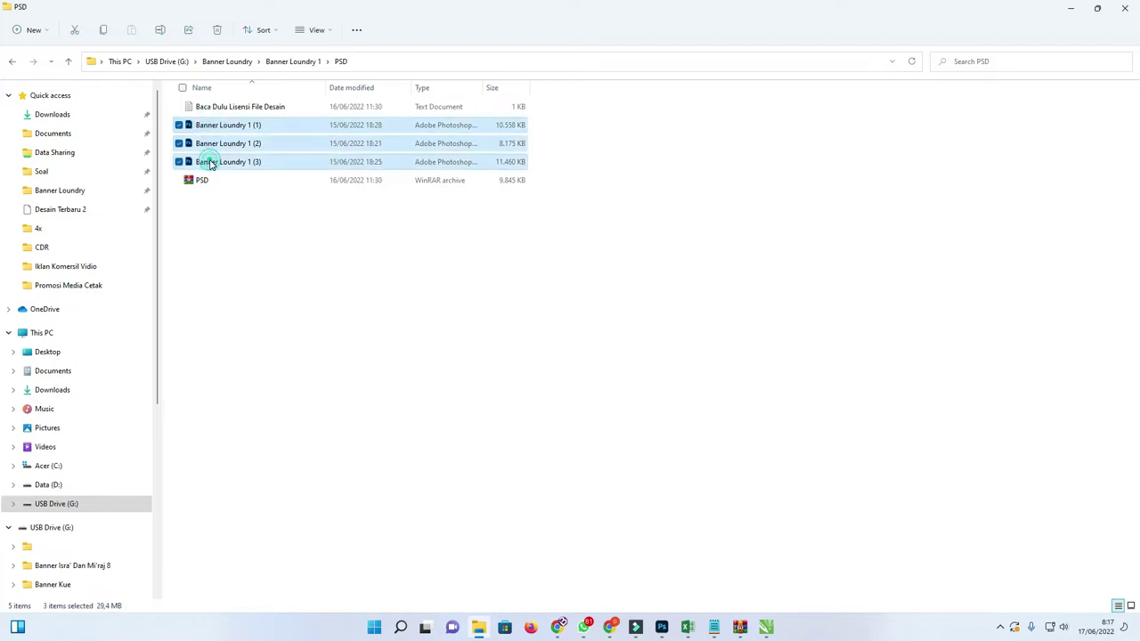
pyautogui.rightClick(212, 164)
pyautogui.click(242, 198)
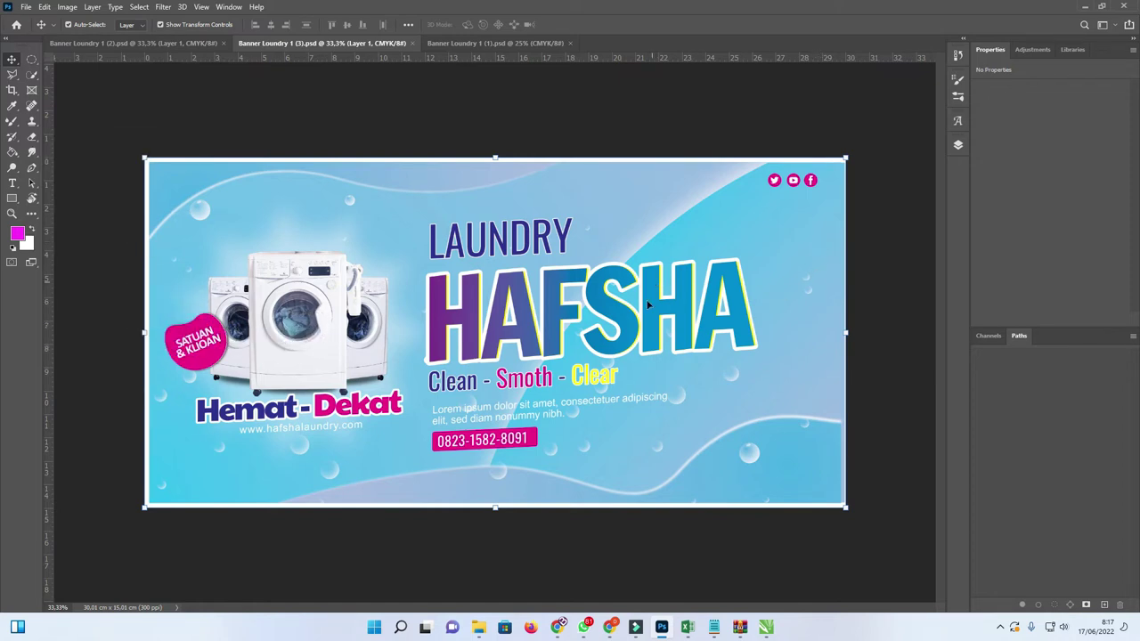
pyautogui.click(766, 628)
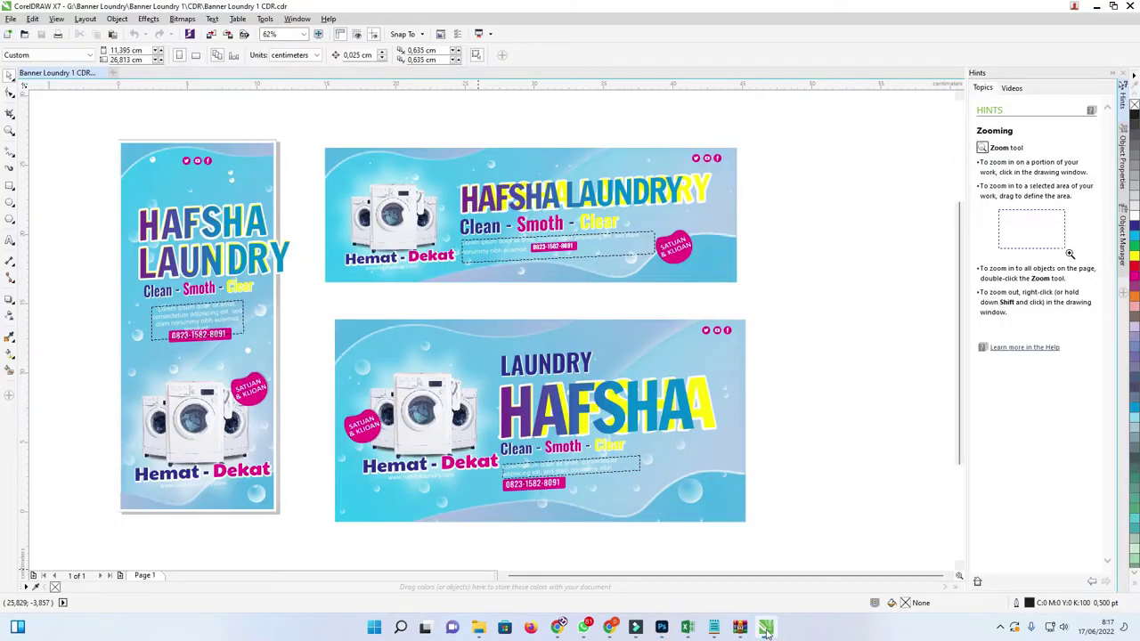
pyautogui.click(809, 328)
pyautogui.scroll(-2, 244, 197)
pyautogui.press('z')
pyautogui.moveTo(102, 145); pyautogui.dragTo(555, 394)
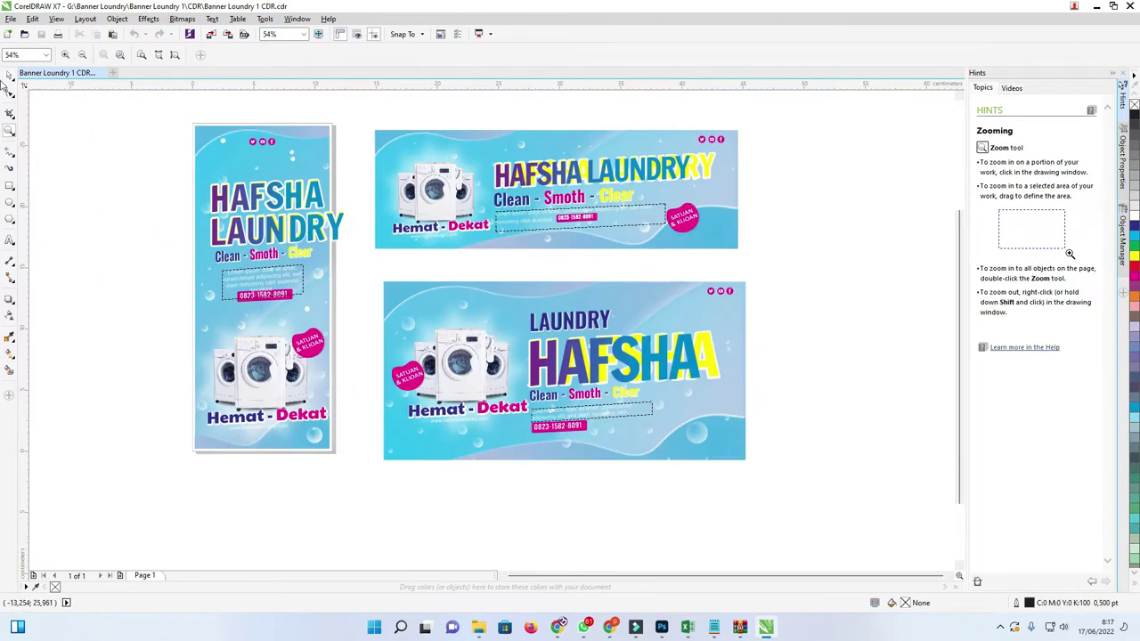
pyautogui.click(8, 74)
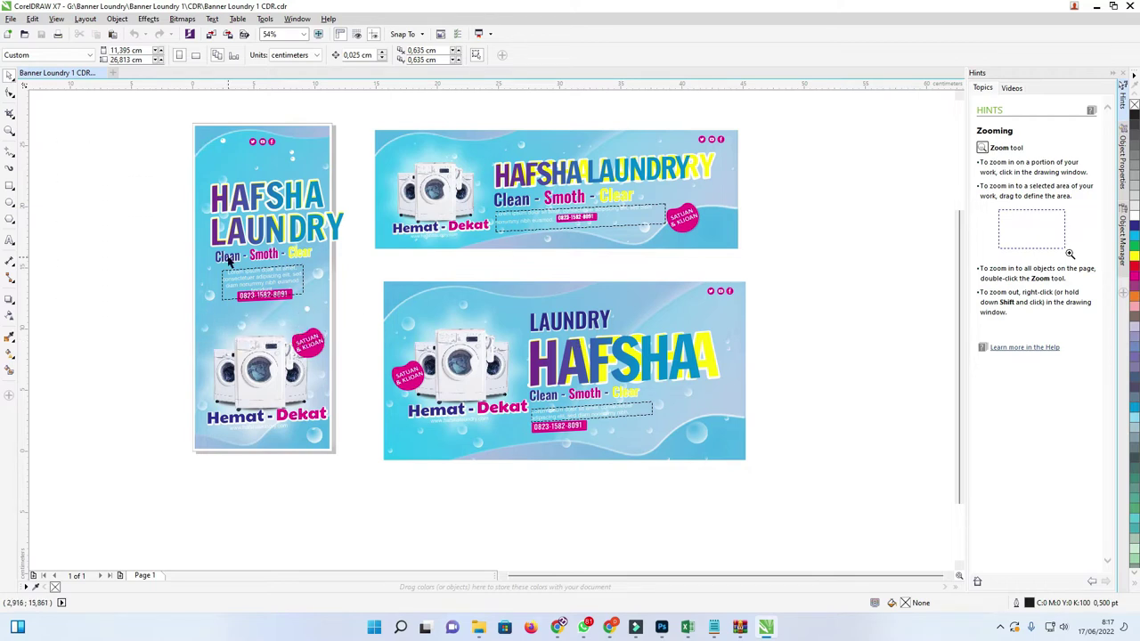
pyautogui.click(526, 222)
# Step: Move the lower HAFSHA banner and the portrait banner's contents to the far left
pyautogui.scroll(-3, 526, 221)
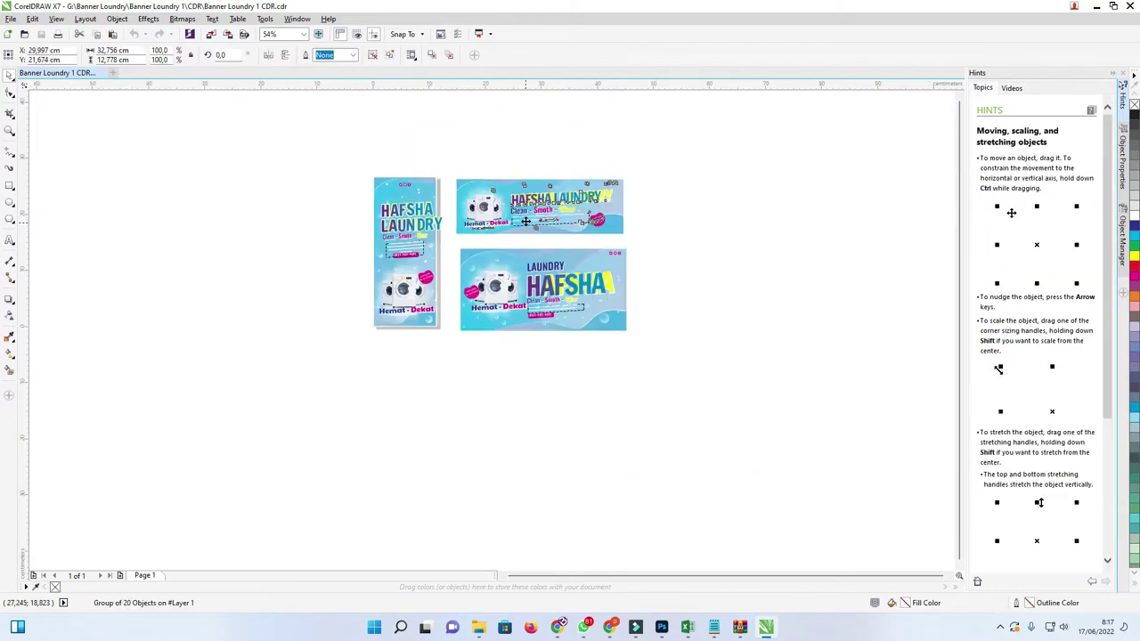
pyautogui.moveTo(728, 376); pyautogui.dragTo(448, 250)
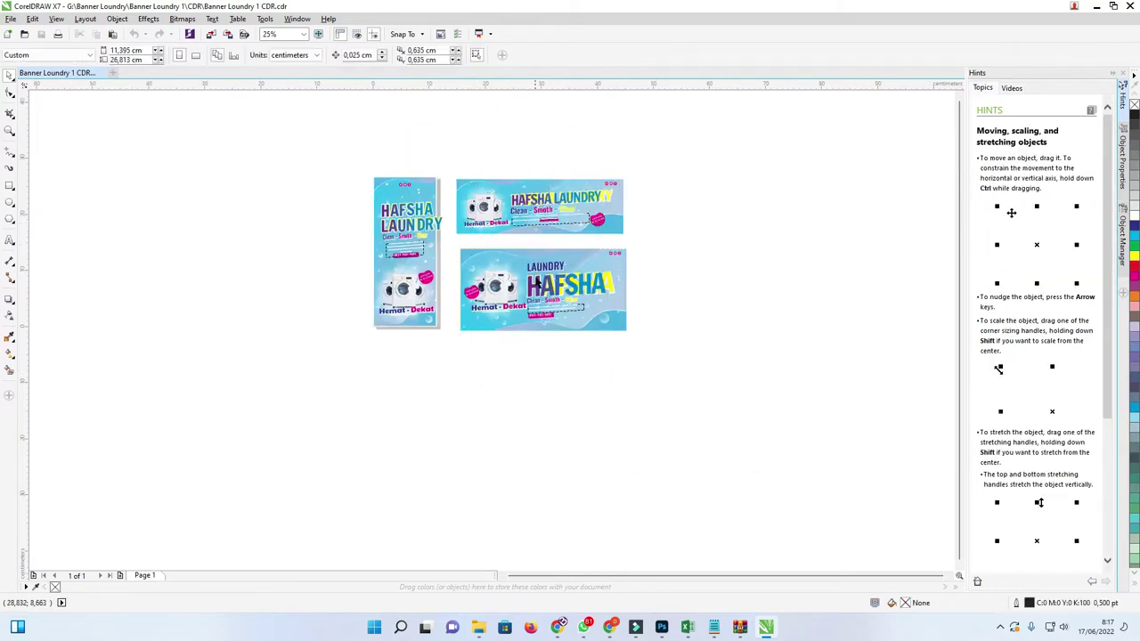
pyautogui.moveTo(537, 283); pyautogui.dragTo(195, 244)
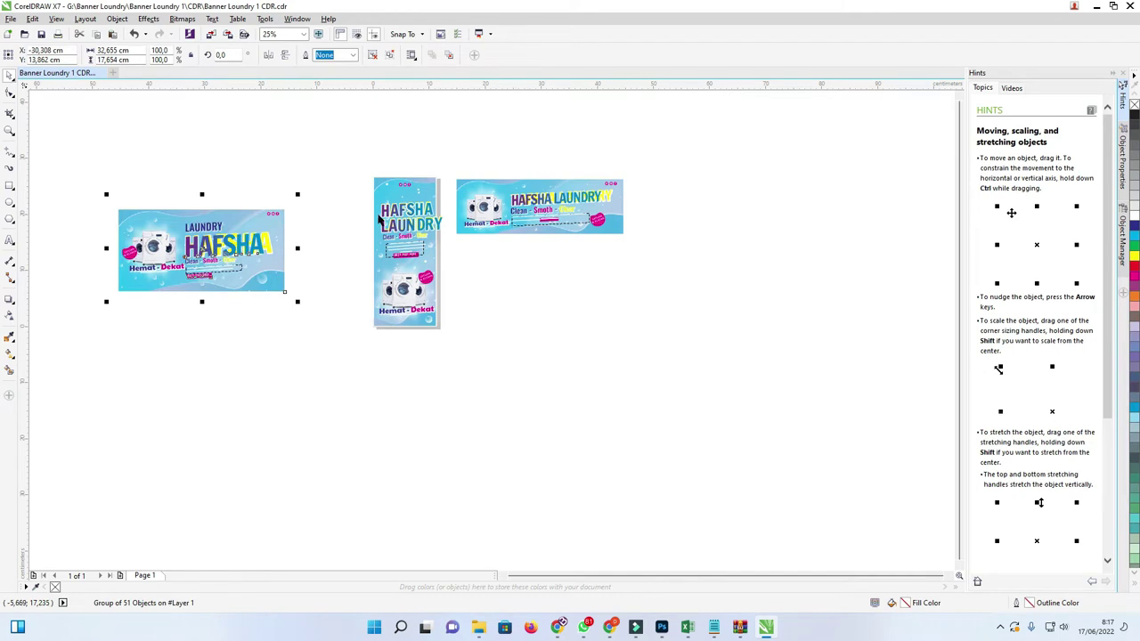
pyautogui.press('Escape')
pyautogui.moveTo(346, 141)
pyautogui.mouseDown()
pyautogui.moveTo(447, 346)
pyautogui.moveTo(221, 410)
pyautogui.mouseUp()
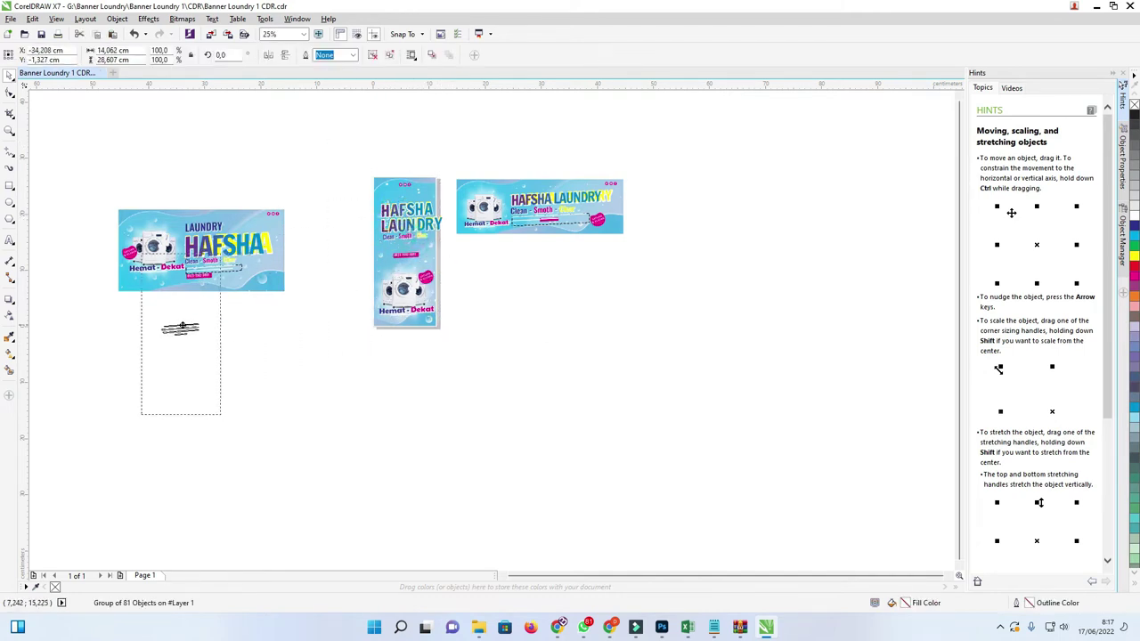
# Step: Zoom in on the wide top banner
pyautogui.press('z')
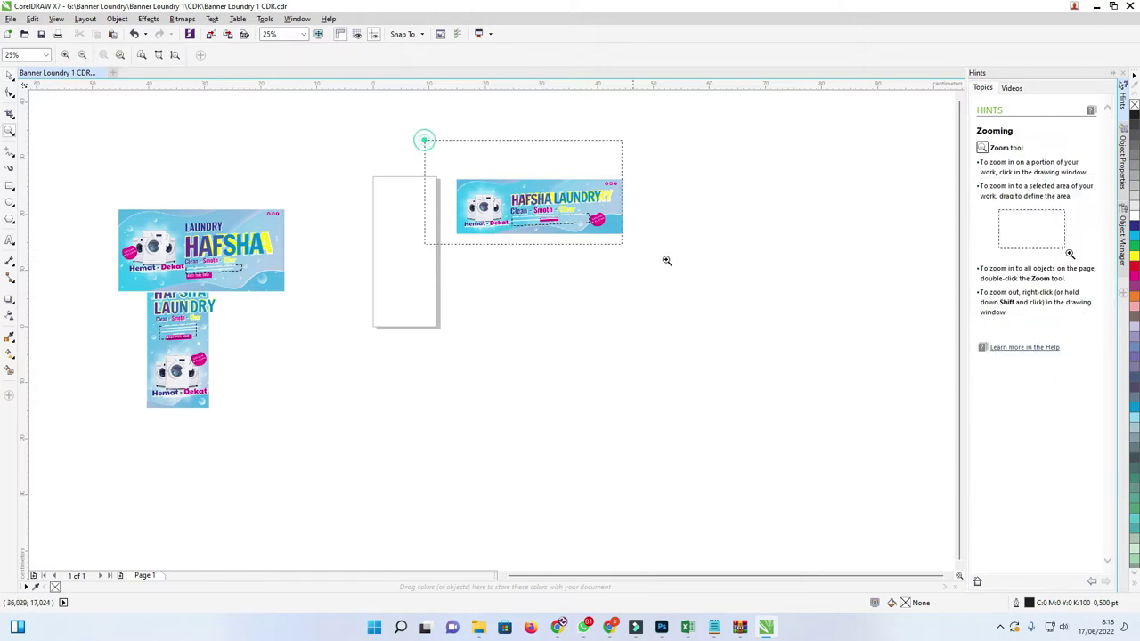
pyautogui.moveTo(425, 140); pyautogui.dragTo(685, 271)
pyautogui.moveTo(38, 208); pyautogui.dragTo(962, 460)
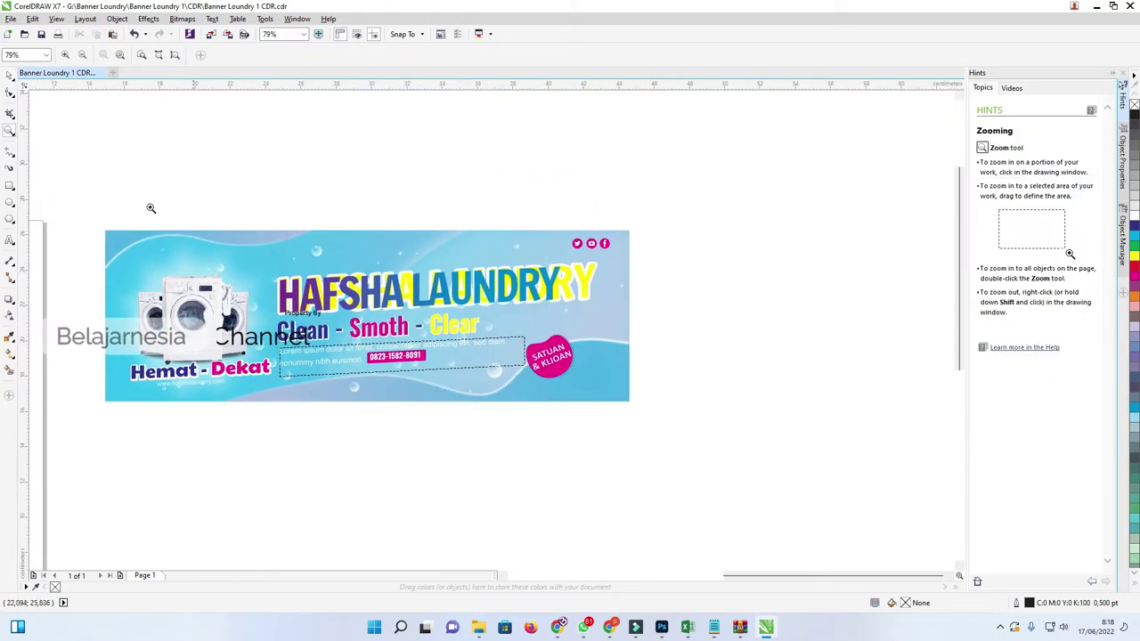
# Step: Select the wide banner's group and ungroup its objects
pyautogui.moveTo(77, 192); pyautogui.dragTo(713, 410)
pyautogui.click(10, 76)
pyautogui.click(470, 333)
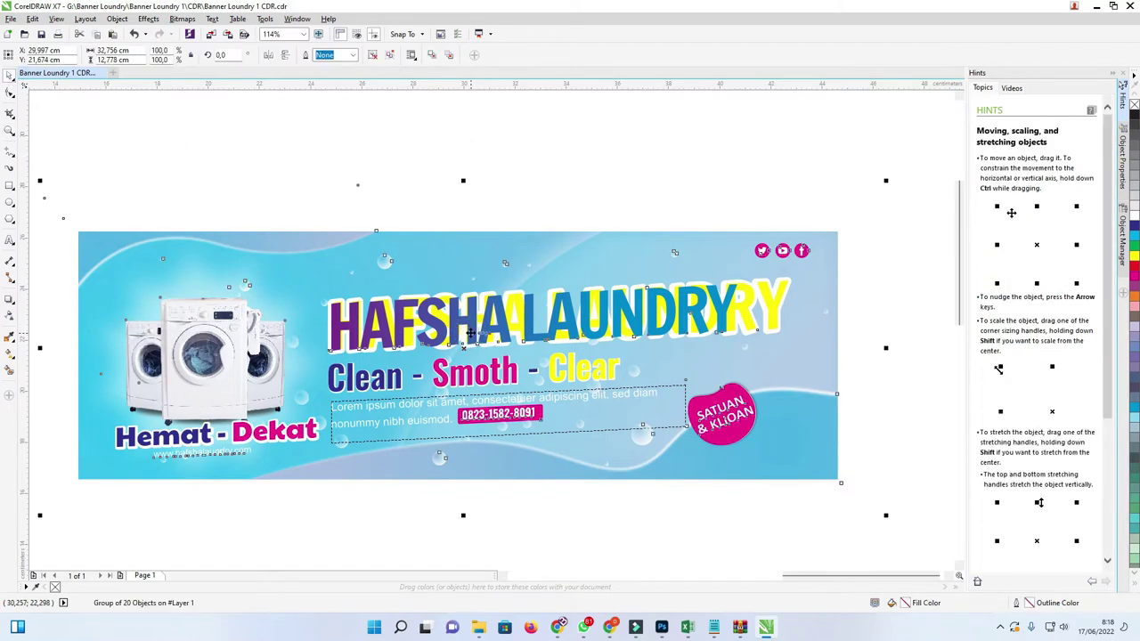
pyautogui.rightClick(472, 335)
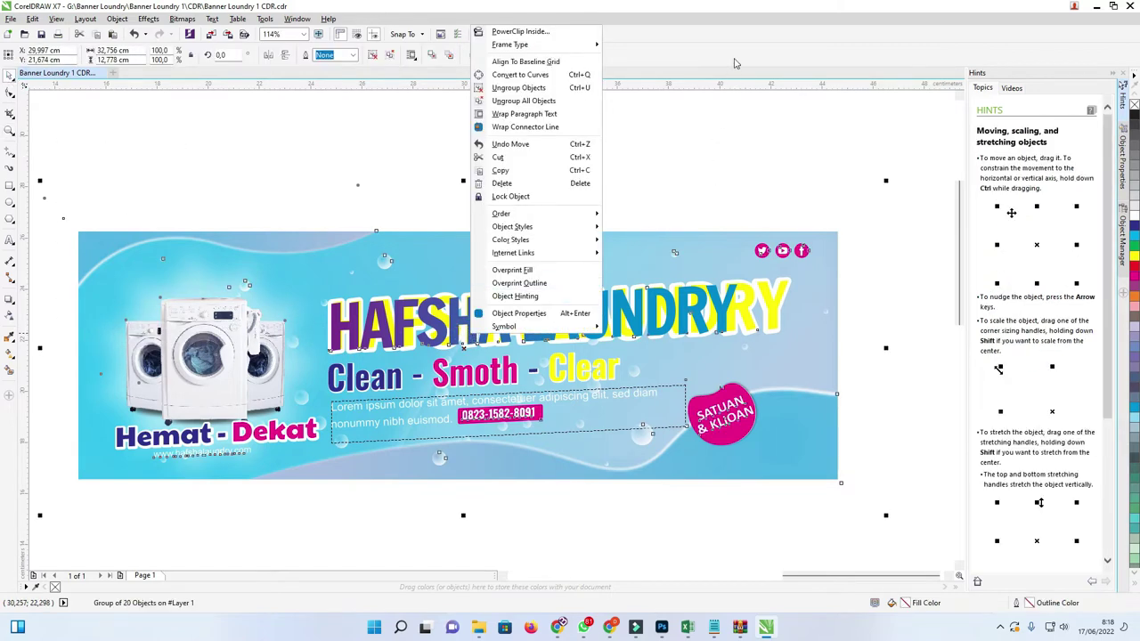
pyautogui.click(734, 62)
pyautogui.click(583, 276)
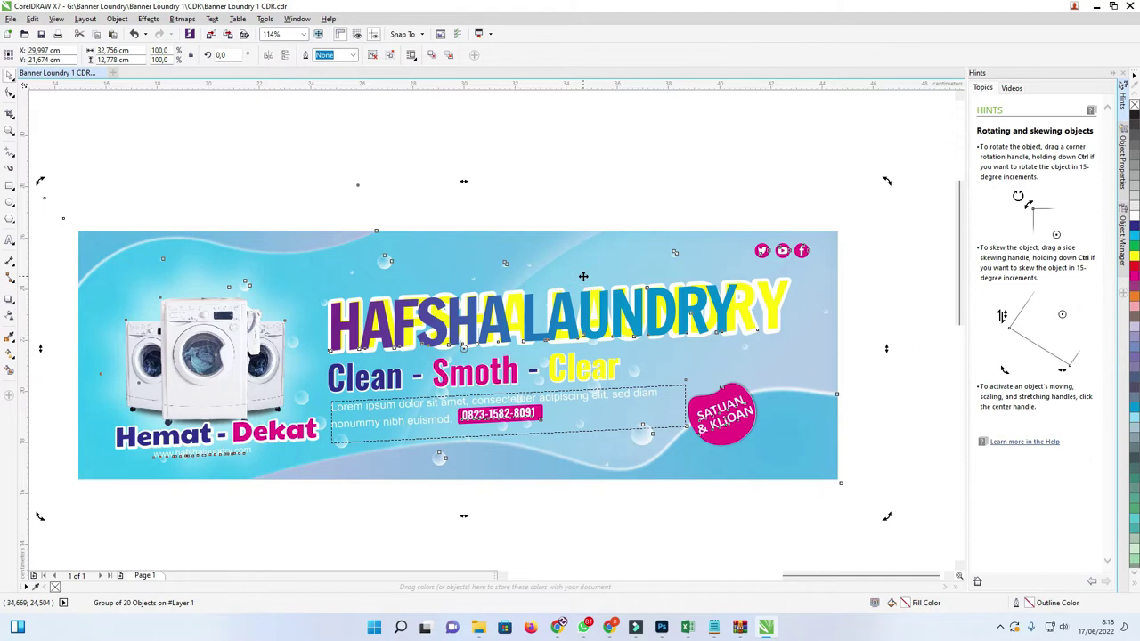
pyautogui.rightClick(584, 276)
pyautogui.click(642, 341)
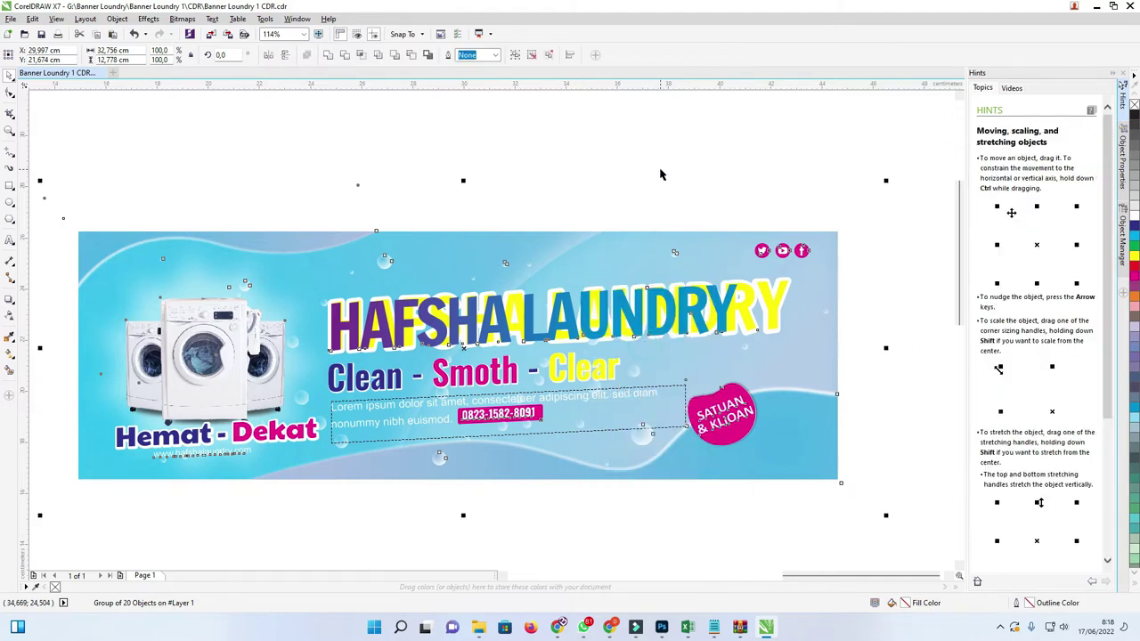
# Step: Fully ungroup the title and tagline objects, then select the HAFSHA LAUNDRY title group
pyautogui.moveTo(654, 316)
pyautogui.mouseDown()
pyautogui.moveTo(649, 279)
pyautogui.moveTo(649, 318)
pyautogui.mouseUp()
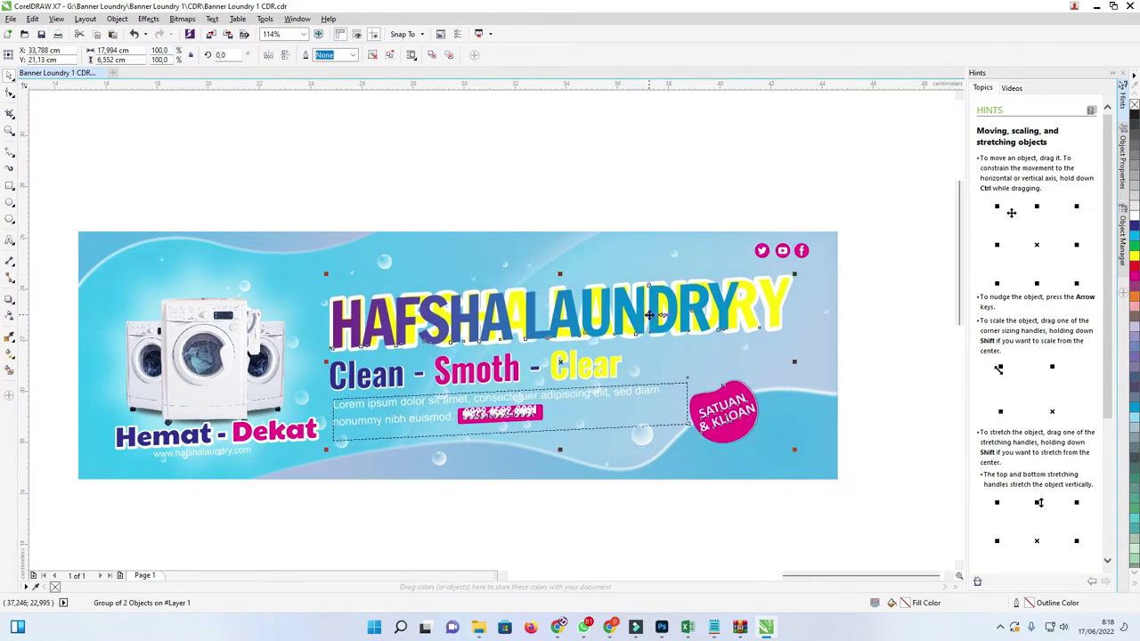
pyautogui.rightClick(649, 317)
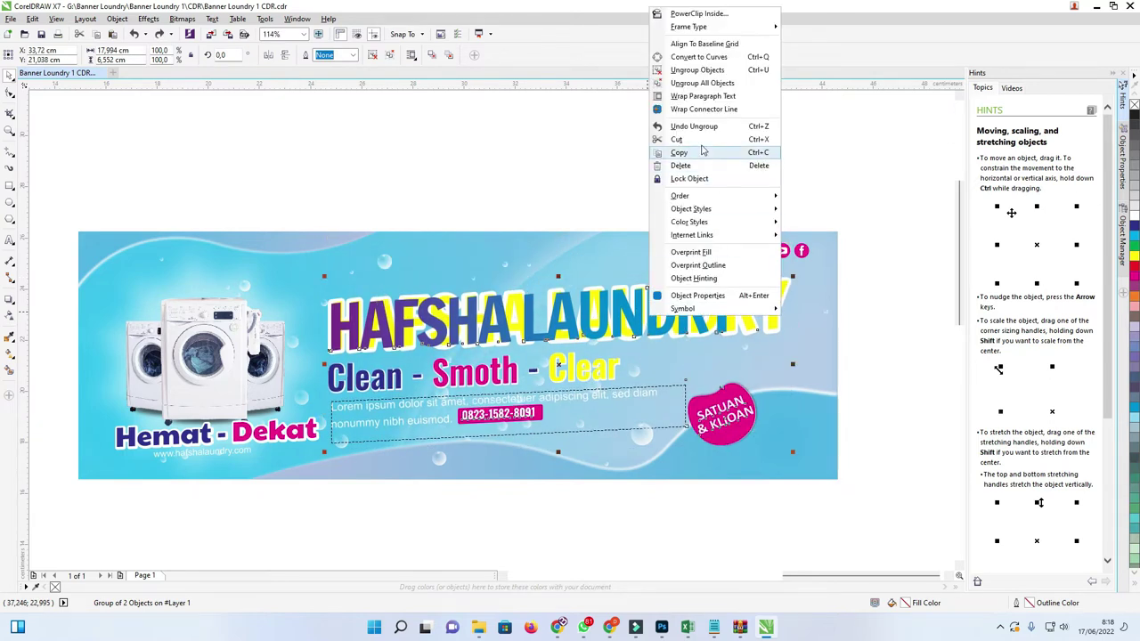
pyautogui.click(698, 160)
pyautogui.click(664, 309)
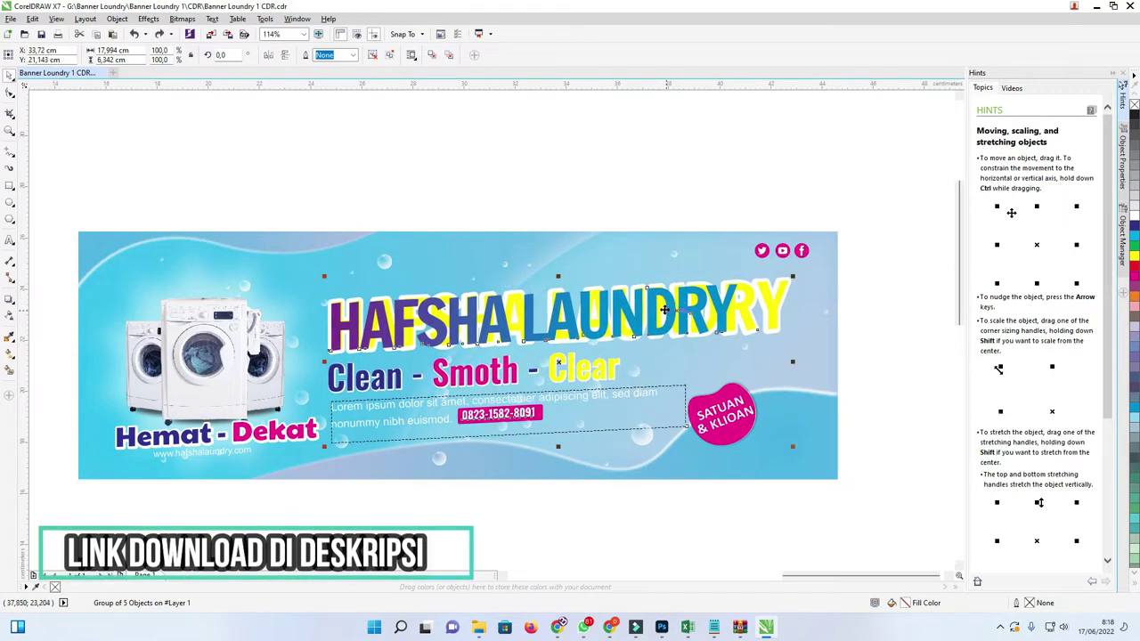
pyautogui.rightClick(664, 310)
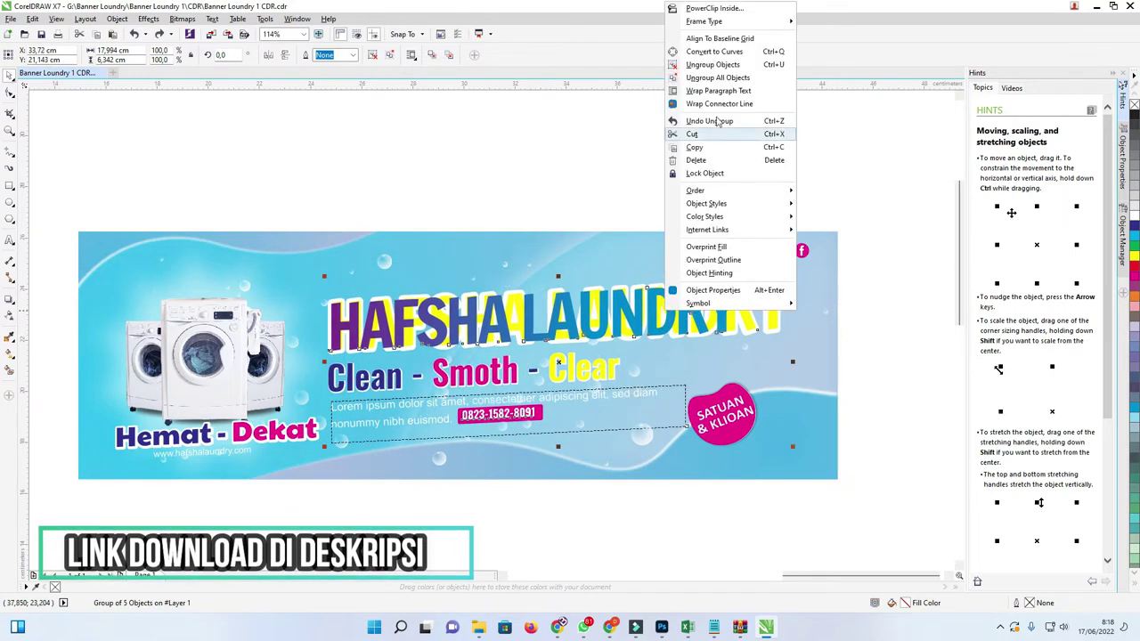
pyautogui.click(701, 61)
pyautogui.click(698, 135)
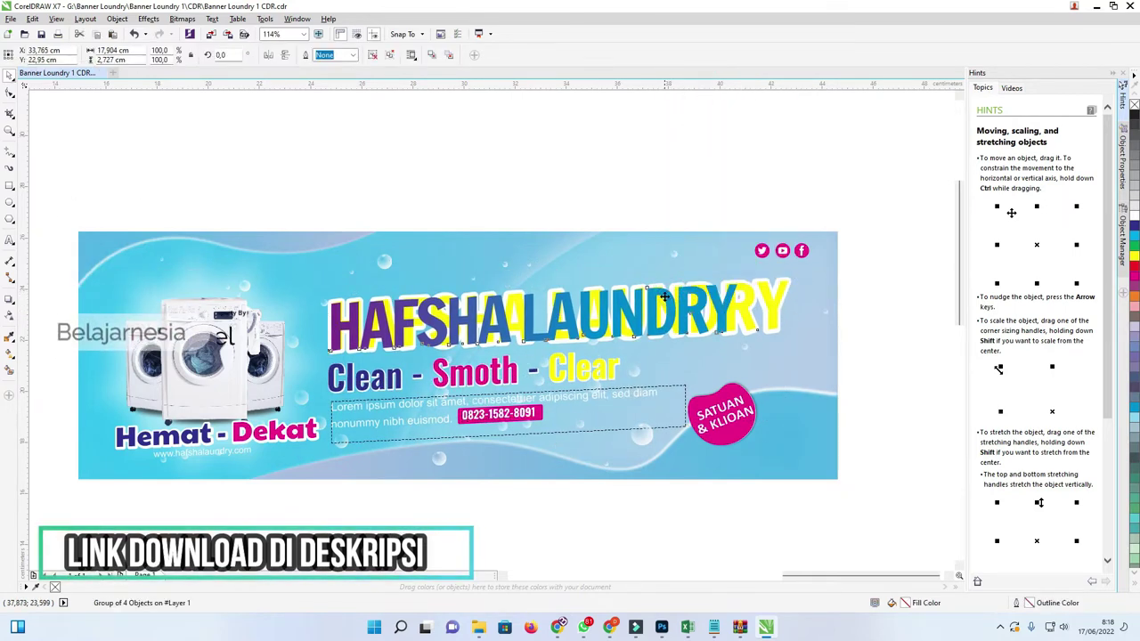
pyautogui.click(661, 287)
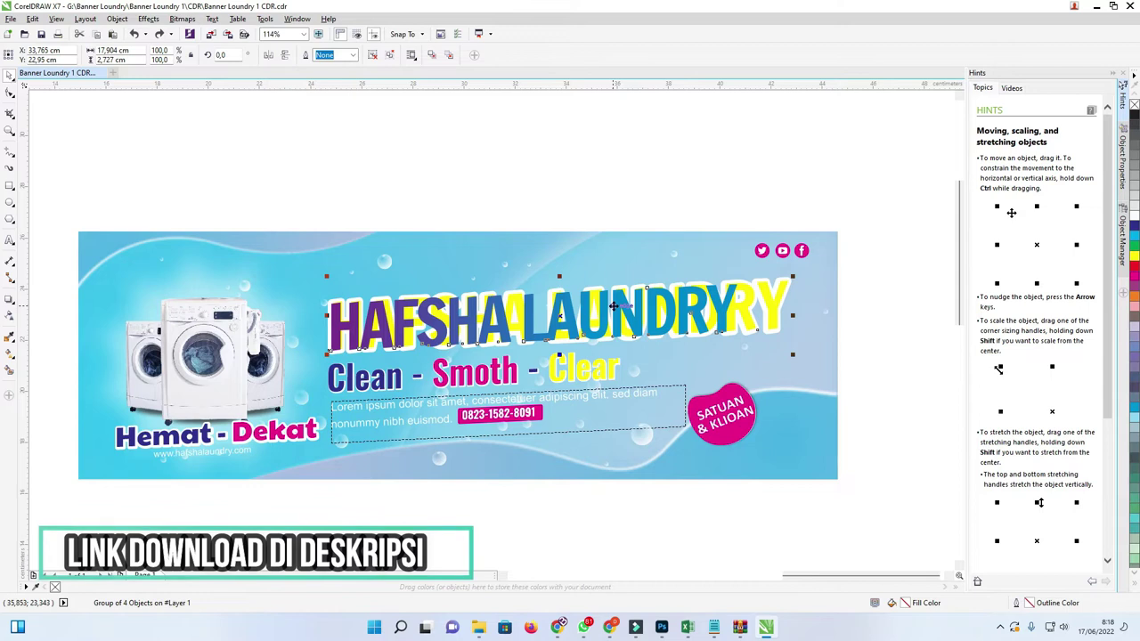
# Step: Zoom in to inspect the gradient title over the yellow title, then zoom back out
pyautogui.scroll(2, 613, 307)
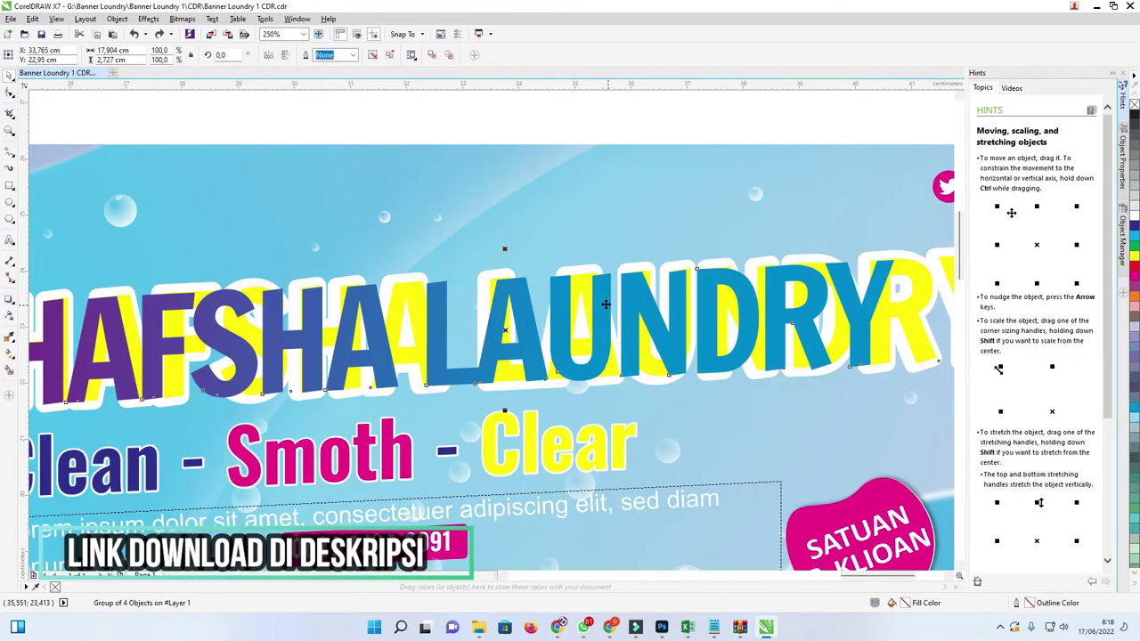
pyautogui.scroll(2, 373, 247)
pyautogui.scroll(-3, 422, 252)
pyautogui.scroll(2, 204, 216)
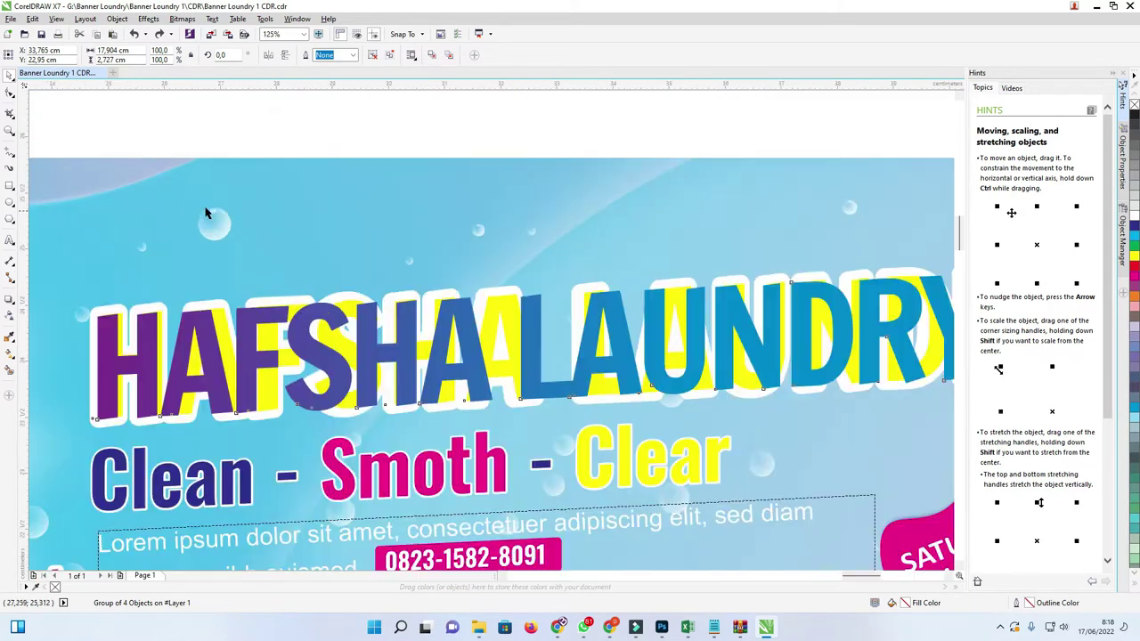
pyautogui.scroll(4, 204, 217)
pyautogui.scroll(2, 201, 214)
pyautogui.scroll(-4, 204, 216)
pyautogui.scroll(-2, 209, 216)
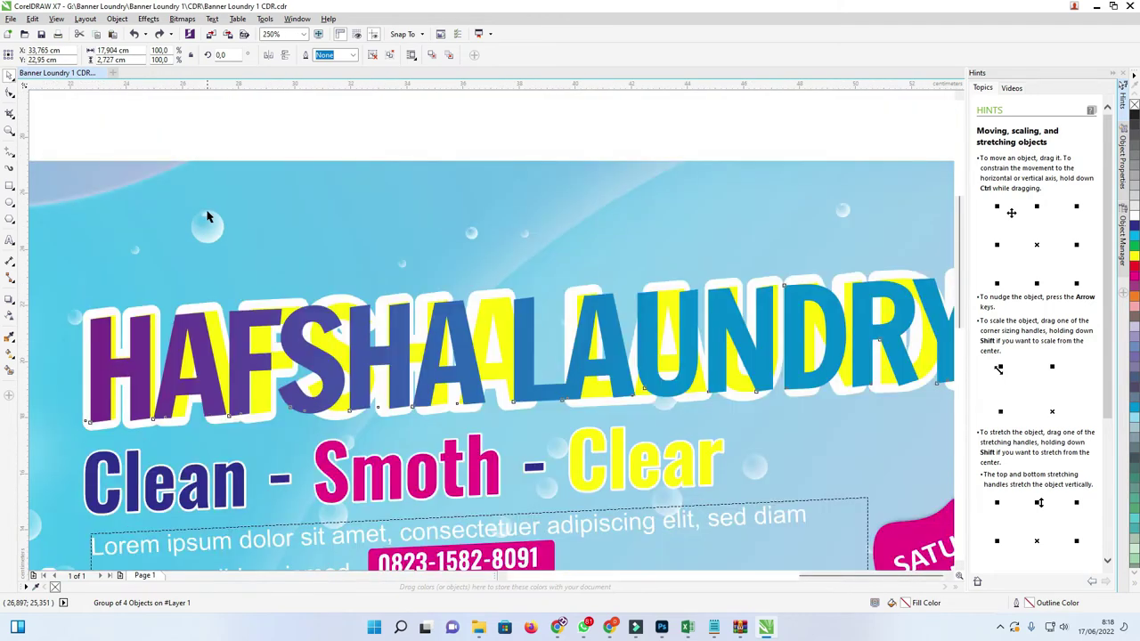
pyautogui.scroll(-1, 208, 216)
pyautogui.scroll(-1, 347, 279)
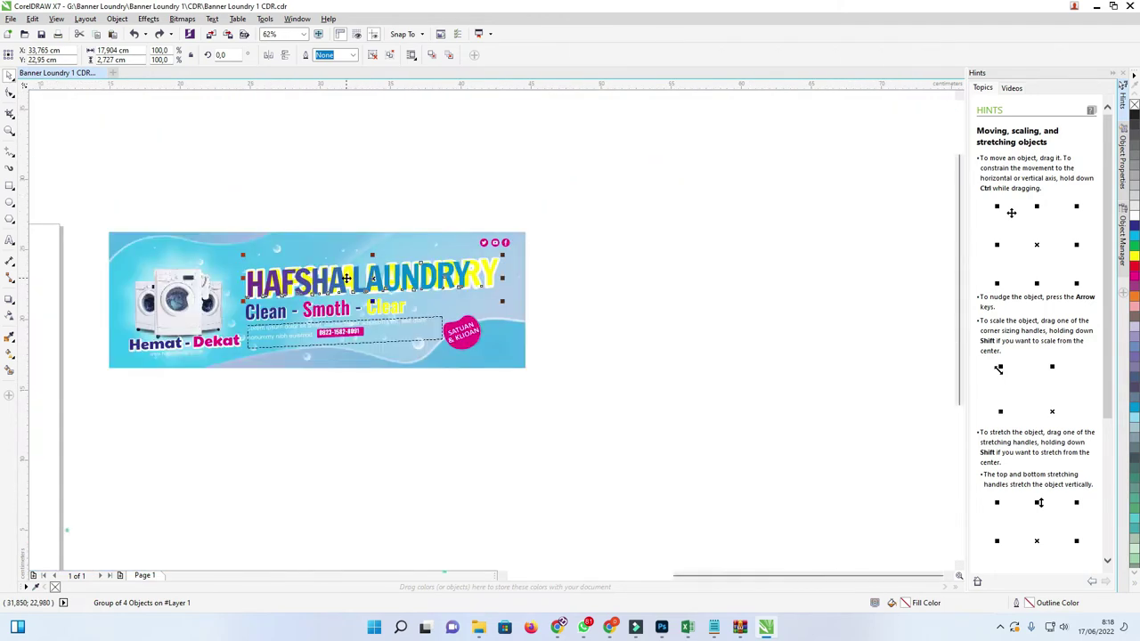
# Step: Select all gradient HAFSHA LAUNDRY title pieces and move them above the banner
pyautogui.rightClick(346, 278)
pyautogui.click(562, 292)
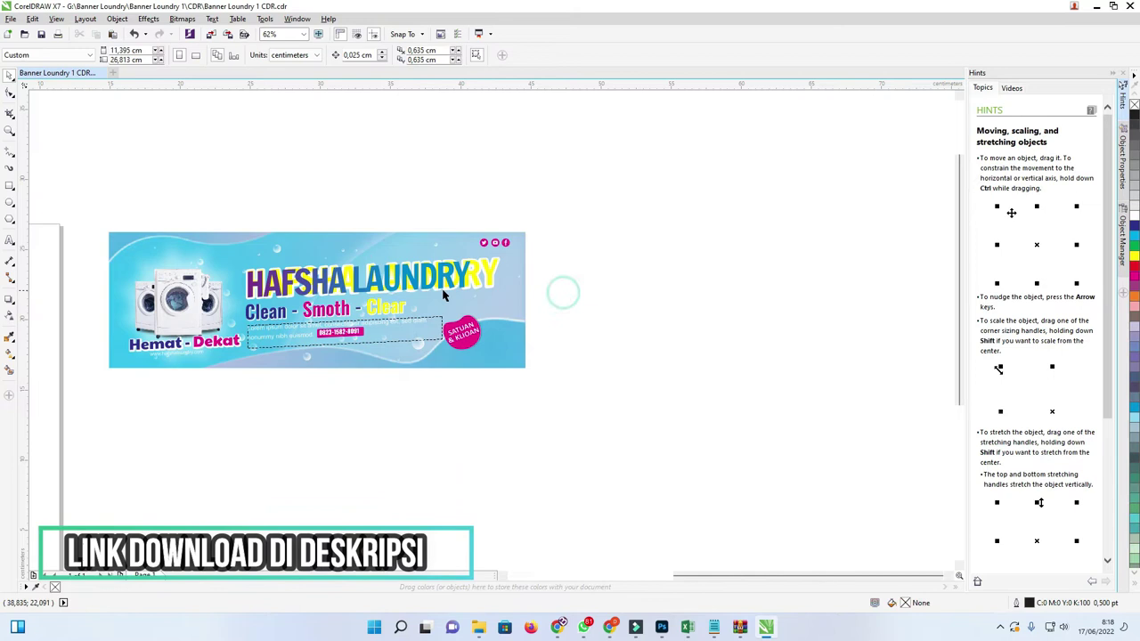
pyautogui.moveTo(444, 294); pyautogui.dragTo(440, 217)
pyautogui.hotkey('ctrl', 'z')
pyautogui.scroll(1, 360, 277)
pyautogui.click(188, 291)
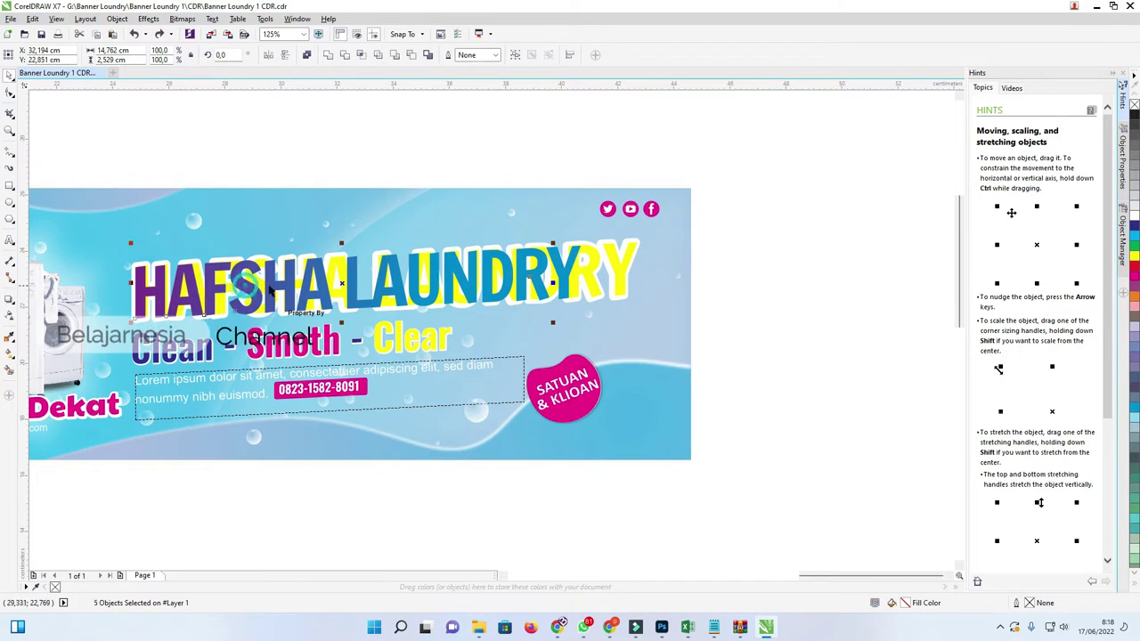
pyautogui.keyDown('shift'); pyautogui.click(312, 277); pyautogui.keyUp('shift')
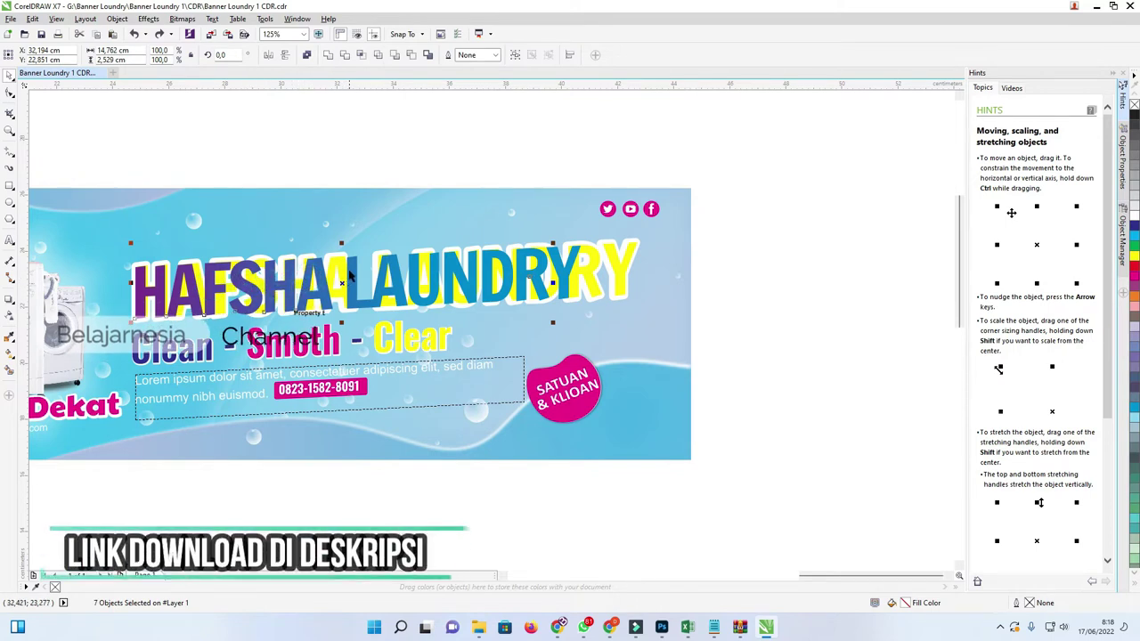
pyautogui.keyDown('shift'); pyautogui.click(409, 267); pyautogui.keyUp('shift')
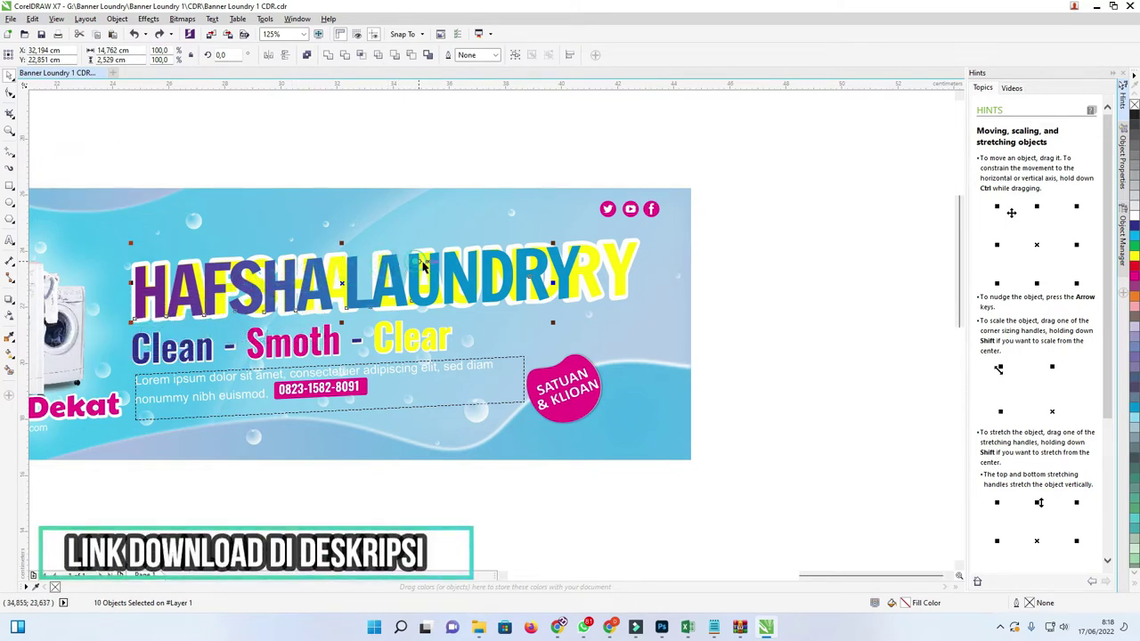
pyautogui.keyDown('shift'); pyautogui.click(497, 263); pyautogui.keyUp('shift')
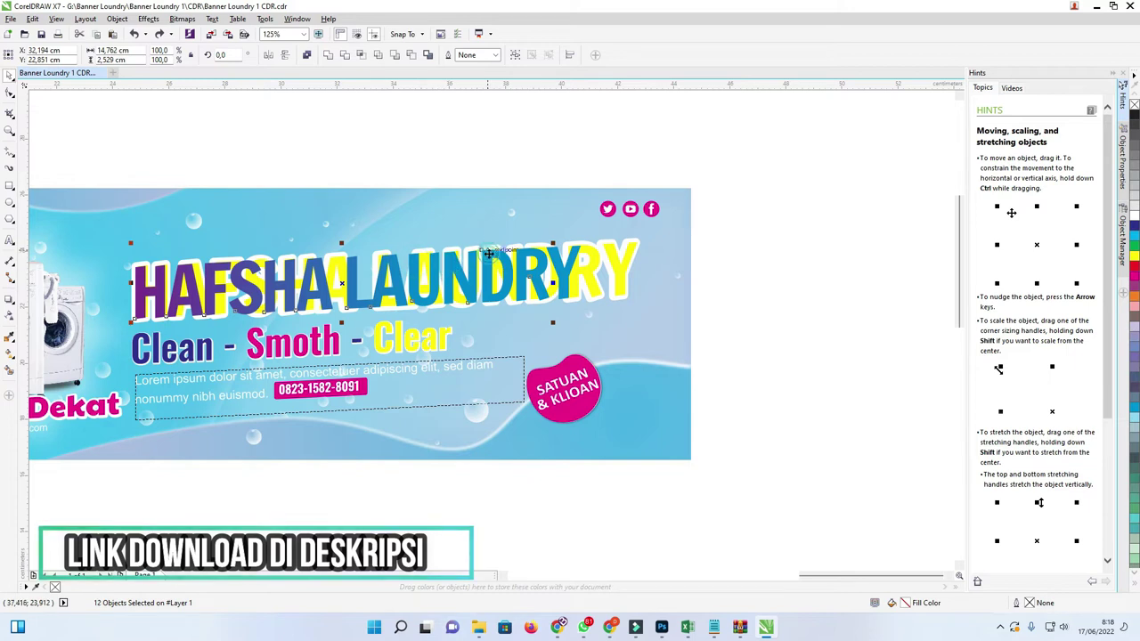
pyautogui.scroll(-2, 563, 263)
pyautogui.moveTo(563, 263); pyautogui.dragTo(596, 160)
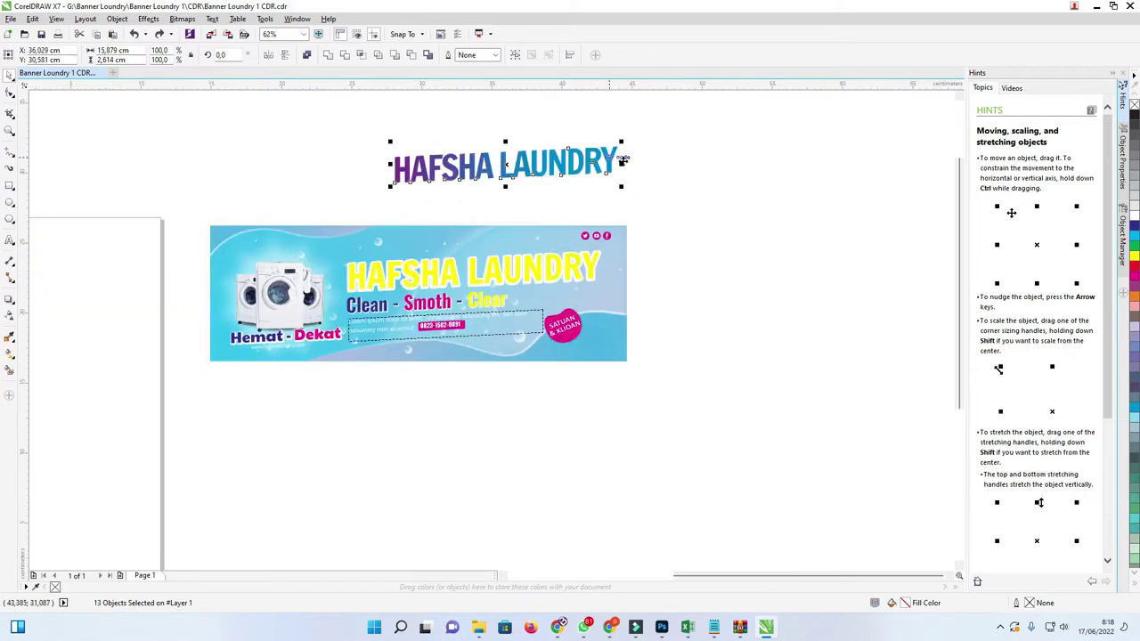
pyautogui.click(674, 158)
# Step: Lift the yellow and white title copies up off the banner title
pyautogui.scroll(2, 376, 256)
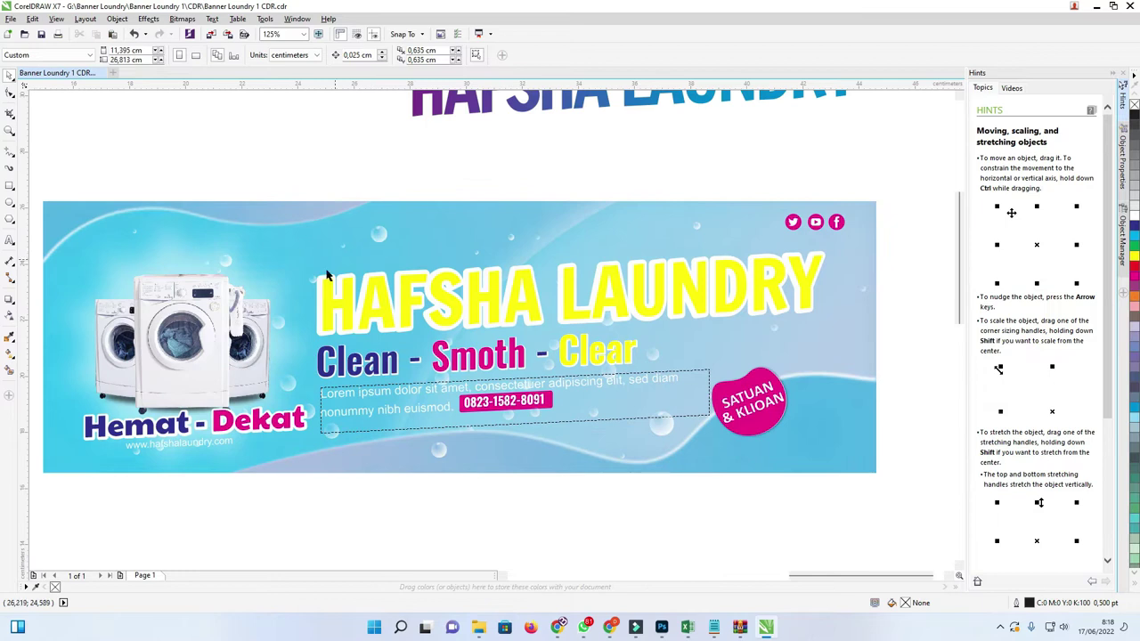
pyautogui.moveTo(354, 307); pyautogui.dragTo(341, 183)
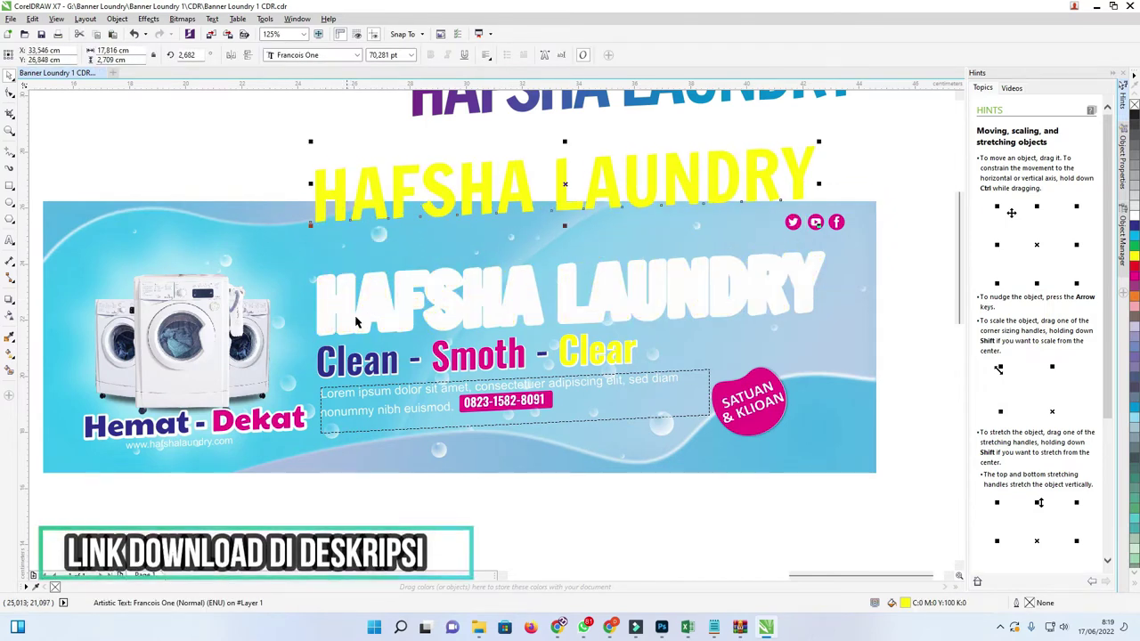
pyautogui.moveTo(355, 322)
pyautogui.mouseDown()
pyautogui.moveTo(334, 243)
pyautogui.moveTo(360, 311)
pyautogui.mouseUp()
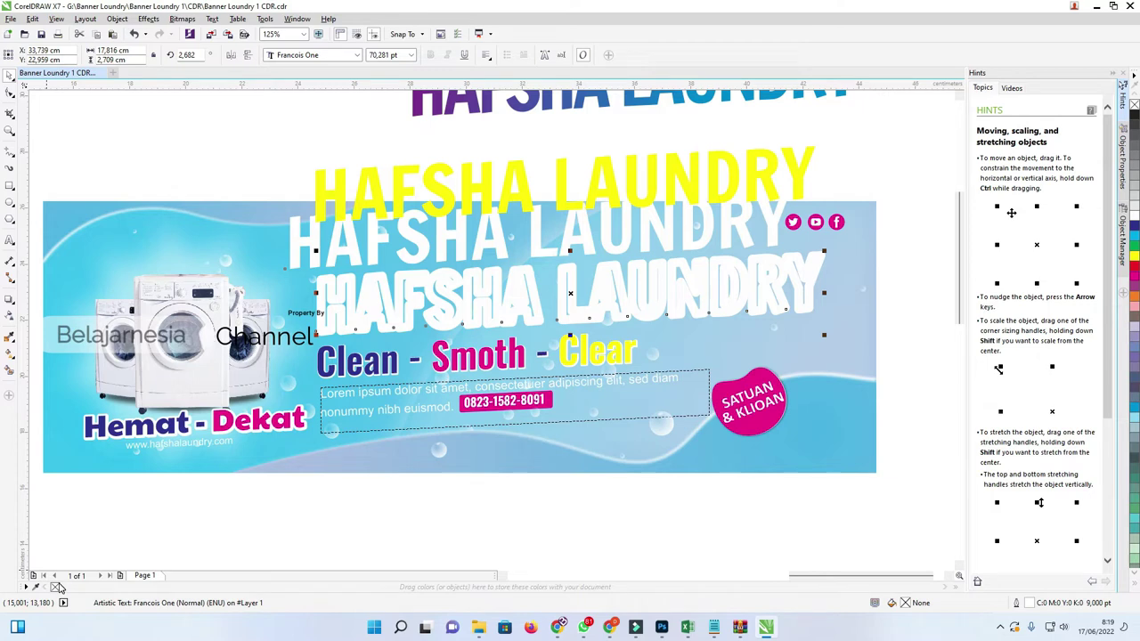
# Step: Remove the outline from the remaining banner title and fill it black
pyautogui.rightClick(58, 587)
pyautogui.click(53, 588)
pyautogui.scroll(-2, 478, 227)
pyautogui.scroll(1, 522, 170)
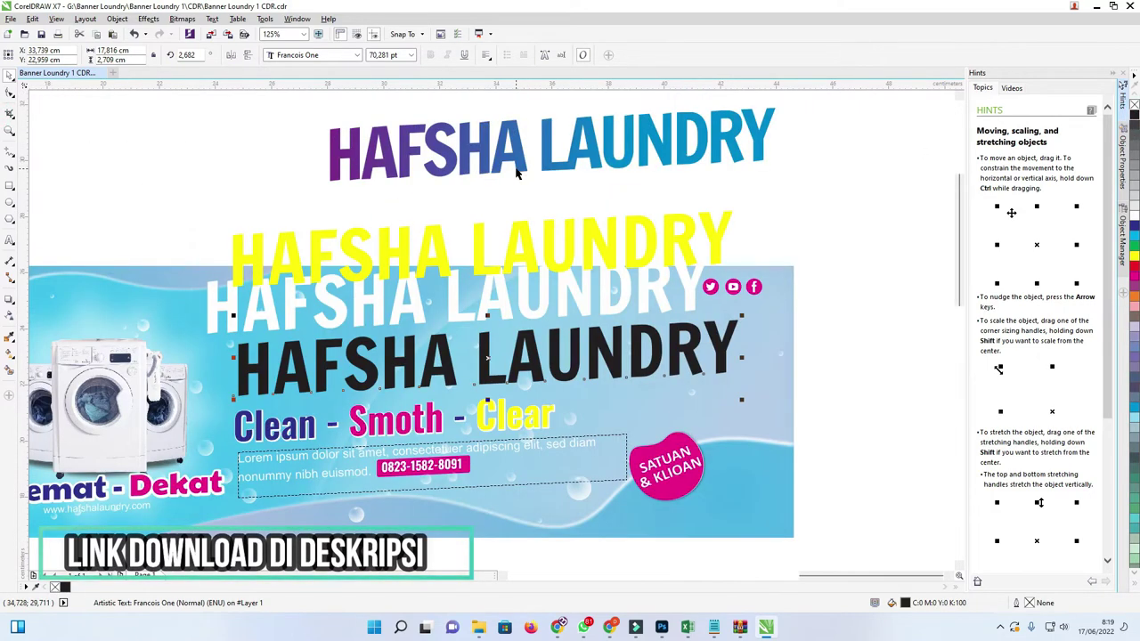
pyautogui.scroll(-1, 504, 181)
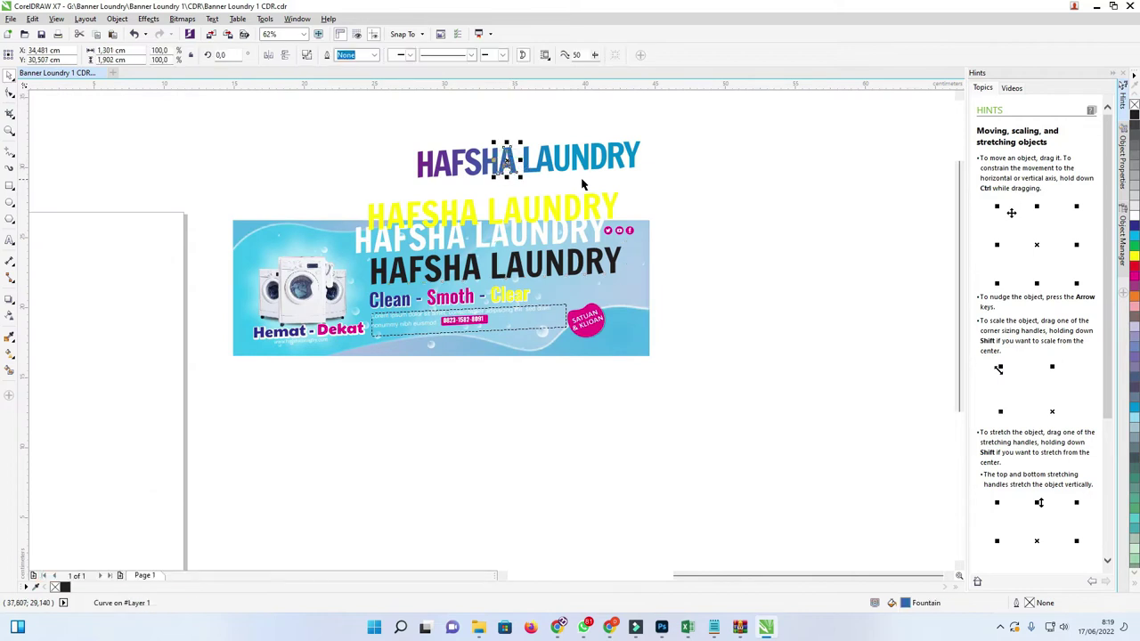
# Step: Move the yellow and white title copies off to the right of the banner
pyautogui.click(712, 185)
pyautogui.click(596, 215)
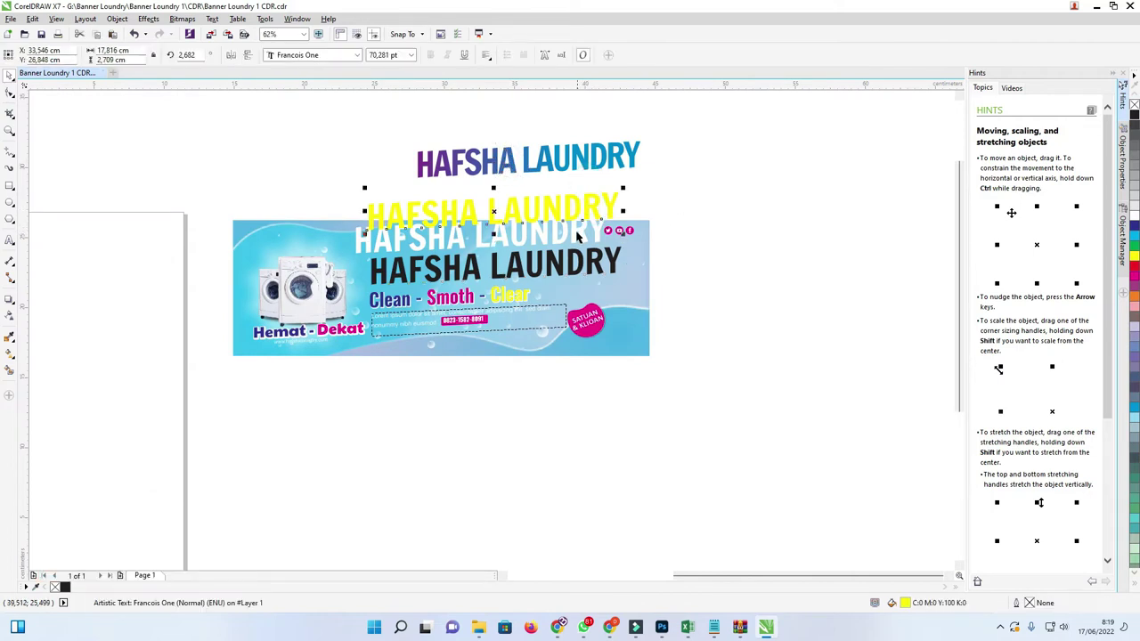
pyautogui.keyDown('shift'); pyautogui.click(562, 240); pyautogui.keyUp('shift')
pyautogui.moveTo(561, 240); pyautogui.dragTo(854, 191)
# Step: Replace the word HAFSHA with DEVI in the black banner title text
pyautogui.doubleClick(507, 254)
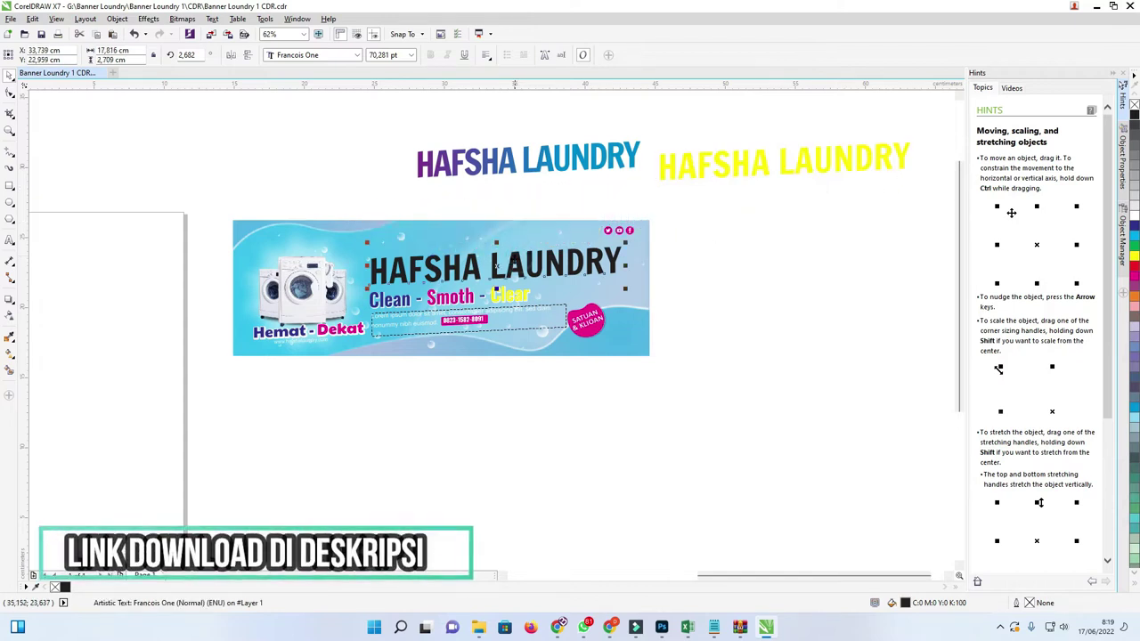
pyautogui.moveTo(510, 260); pyautogui.dragTo(310, 269)
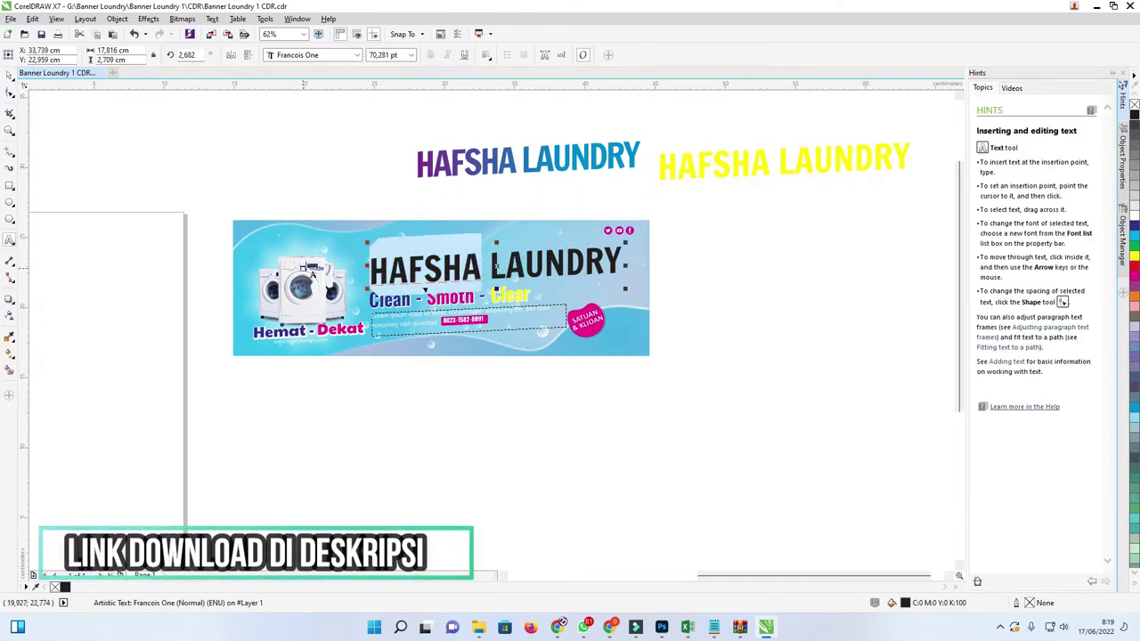
pyautogui.write('devi')
pyautogui.press('BackSpace')
pyautogui.press('BackSpace')
pyautogui.press('BackSpace')
pyautogui.press('BackSpace')
pyautogui.write('DEVI')
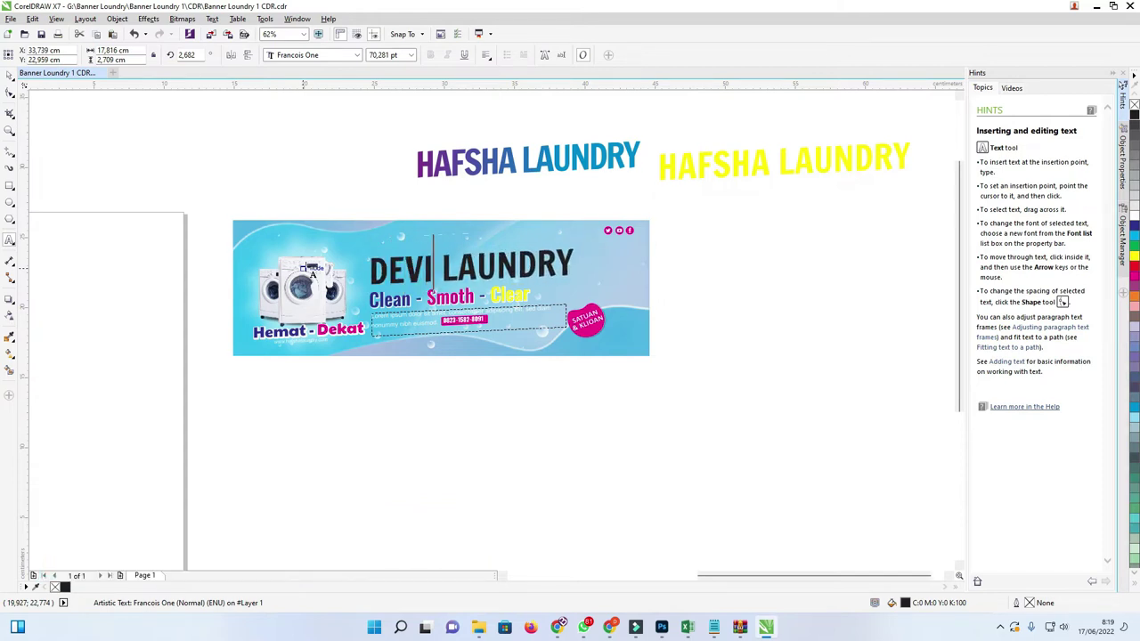
pyautogui.hotkey('ctrl', 'space')
pyautogui.click(239, 128)
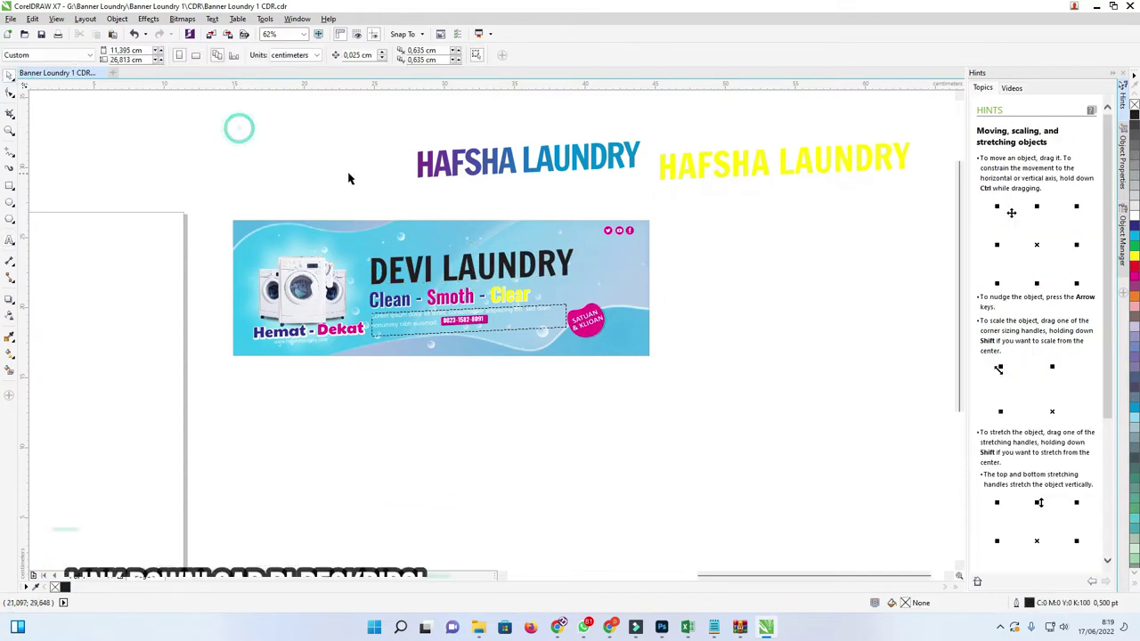
pyautogui.scroll(2, 450, 227)
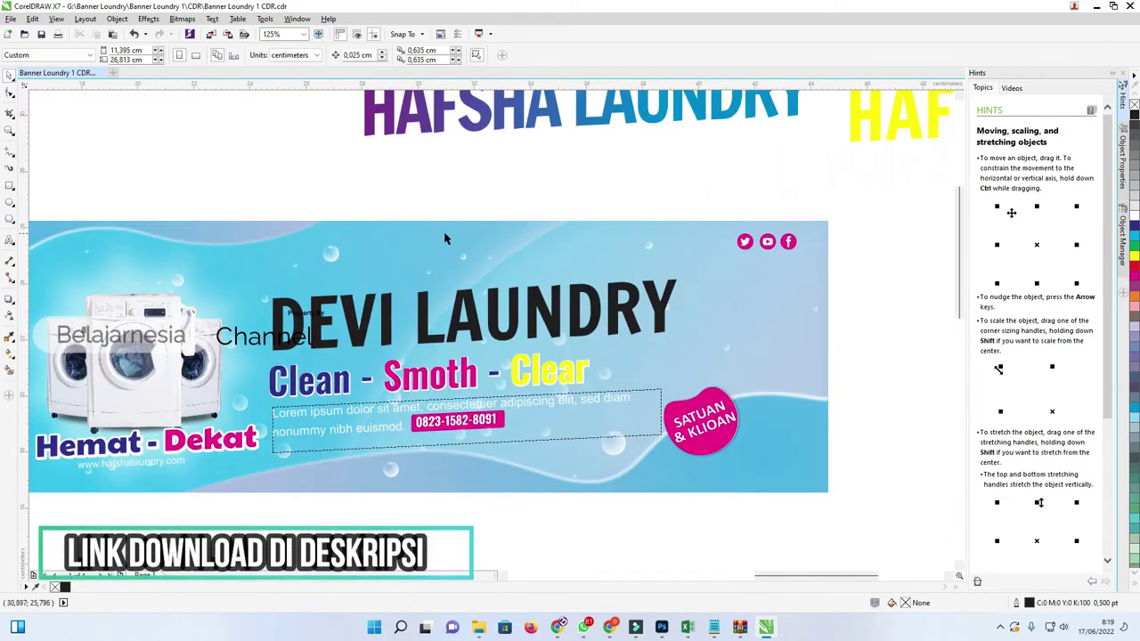
pyautogui.scroll(-2, 445, 239)
pyautogui.scroll(2, 426, 283)
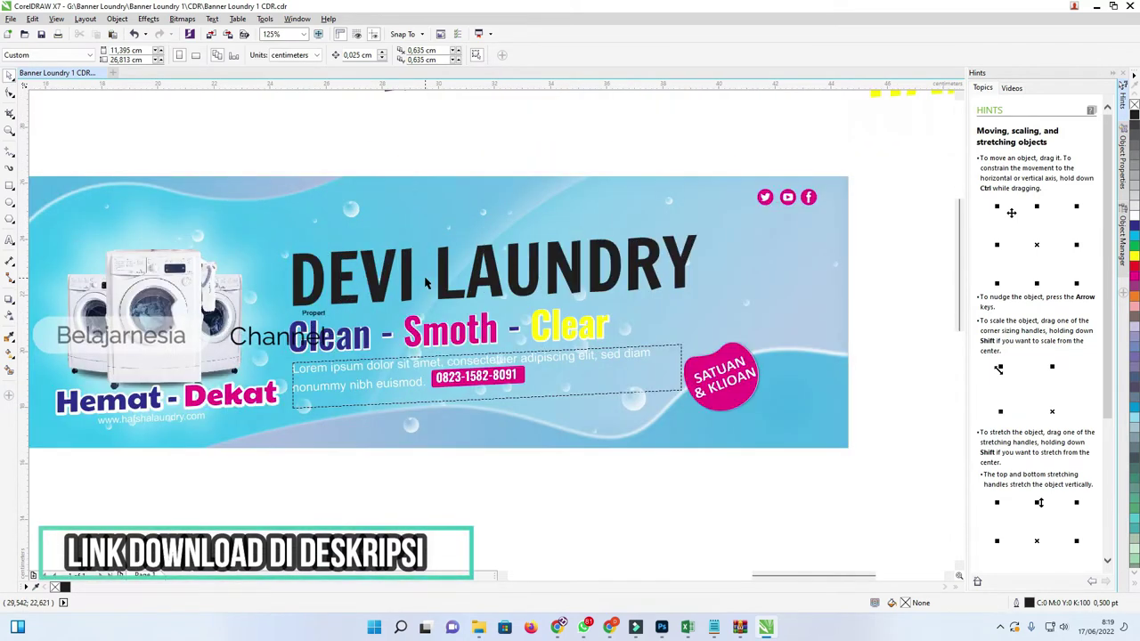
# Step: Apply a gradient fill across DEVI LAUNDRY, its end sampled from the old title's blue
pyautogui.click(410, 267)
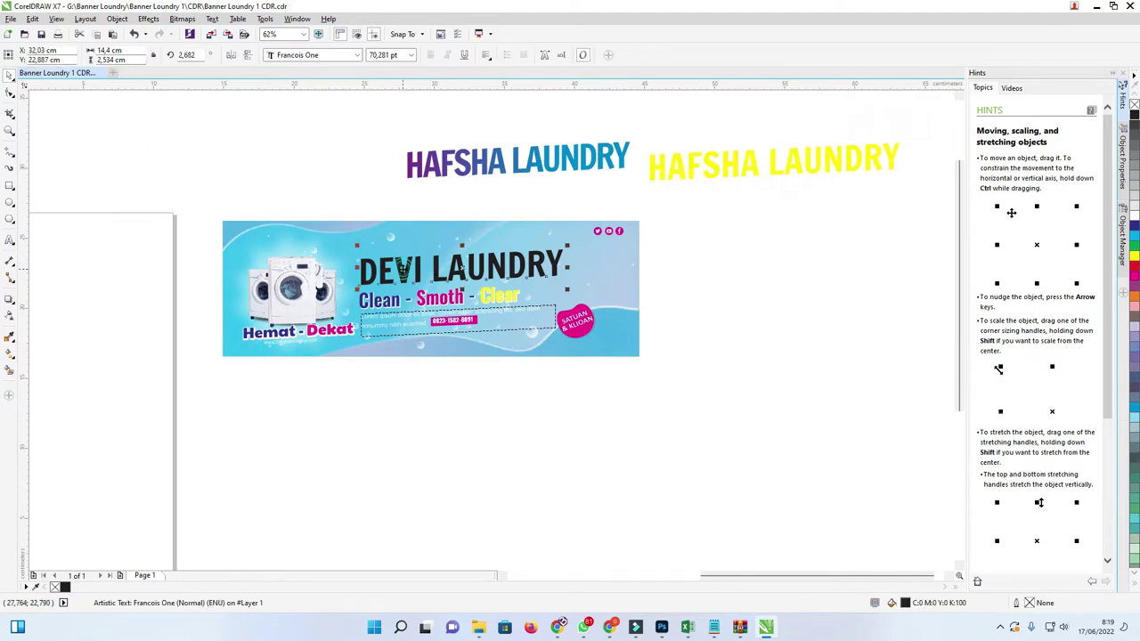
pyautogui.click(10, 354)
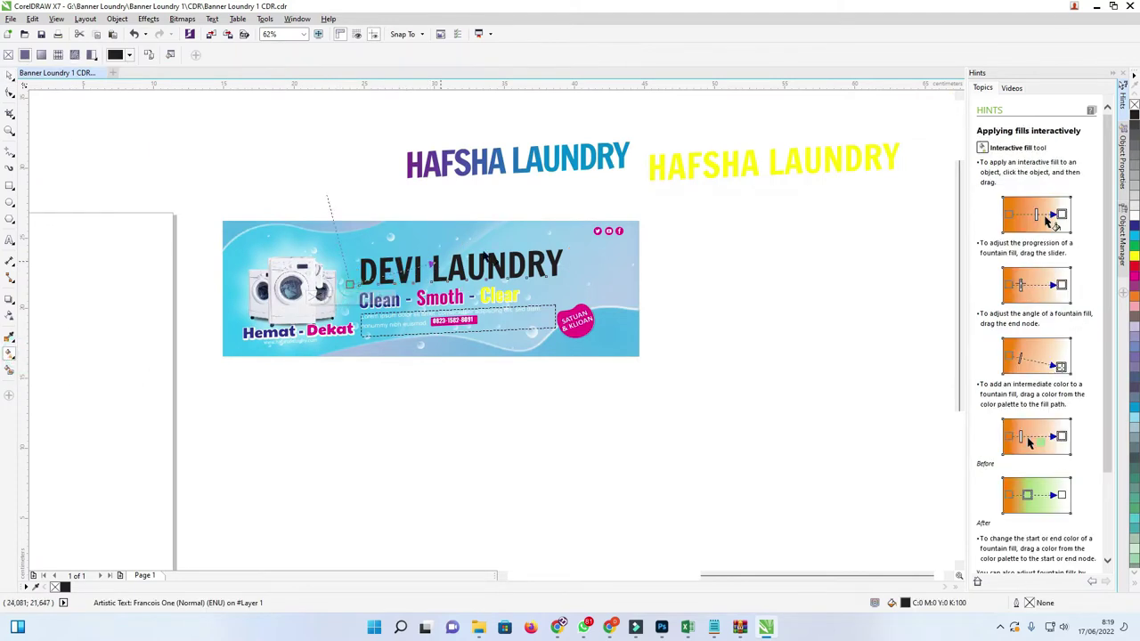
pyautogui.moveTo(349, 284); pyautogui.dragTo(583, 229)
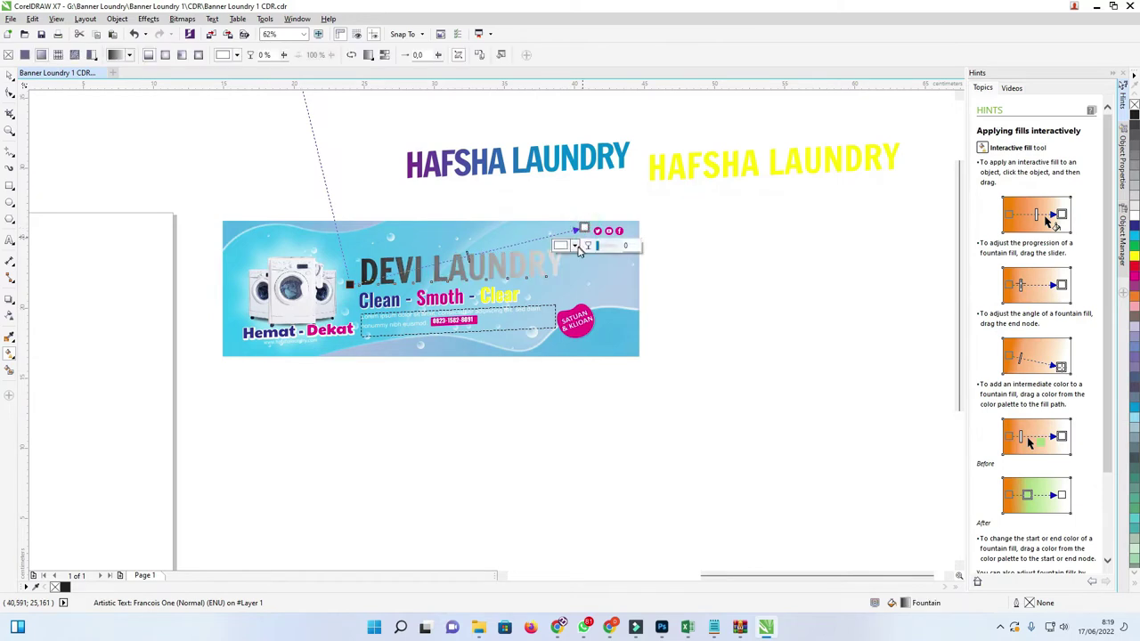
pyautogui.click(575, 245)
pyautogui.click(600, 272)
pyautogui.click(621, 165)
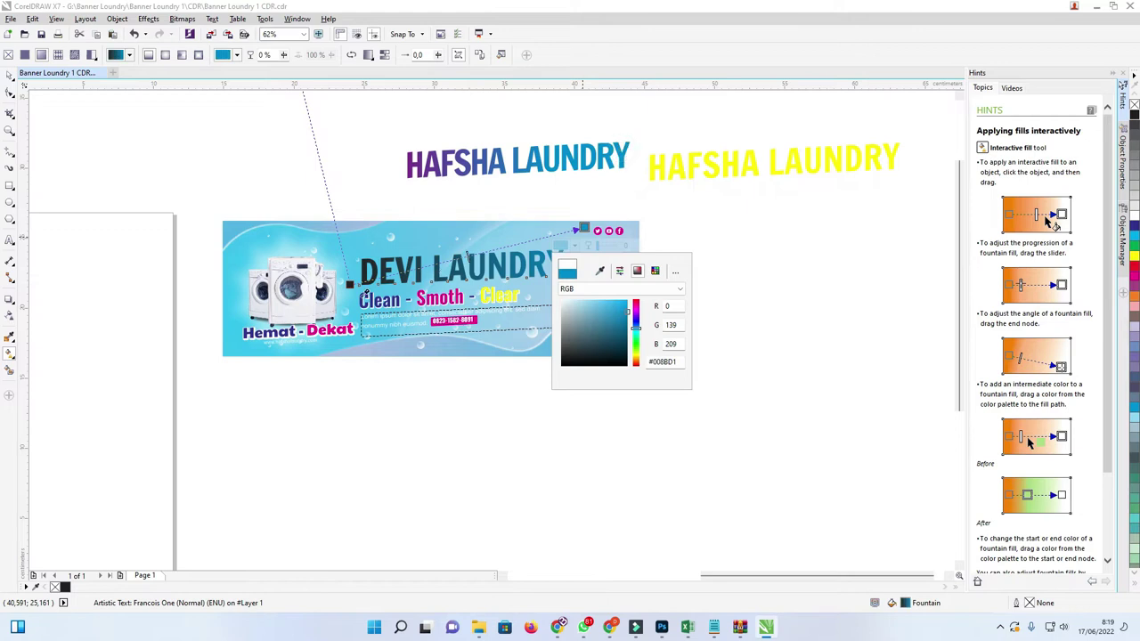
# Step: Set the gradient's start colour to the purple sampled from the old title
pyautogui.click(349, 284)
pyautogui.click(340, 304)
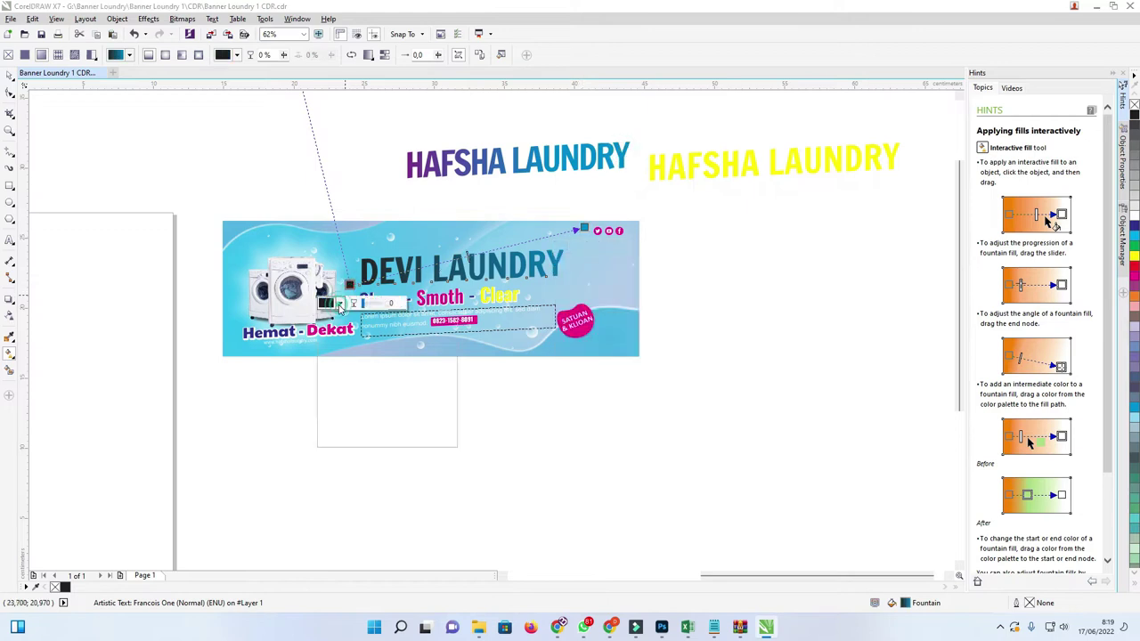
pyautogui.click(364, 330)
pyautogui.click(412, 170)
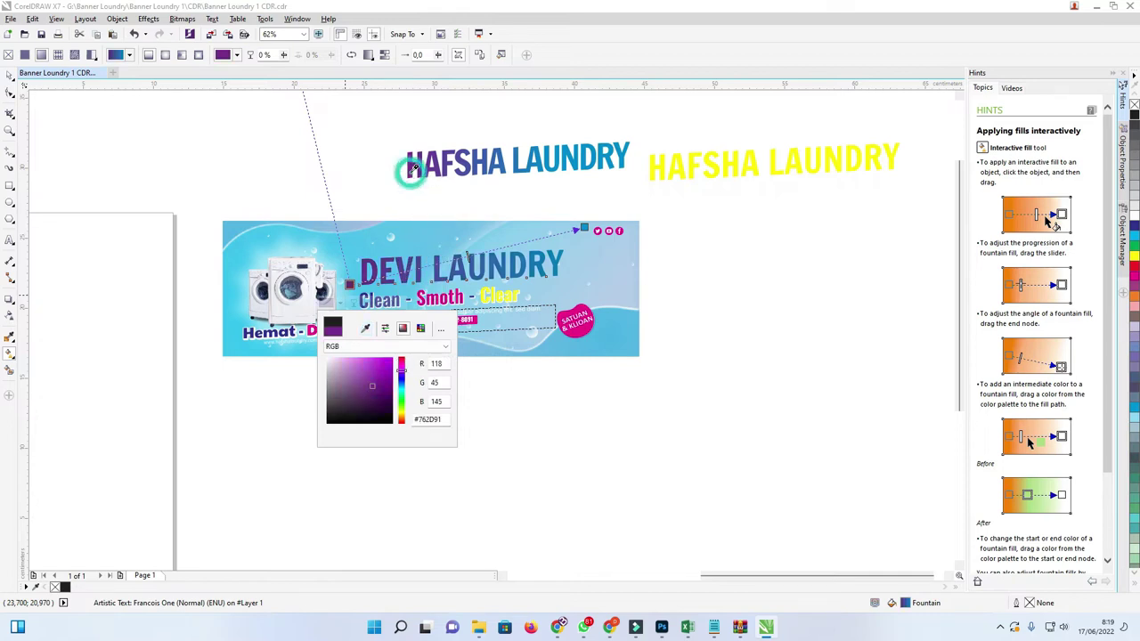
pyautogui.click(9, 74)
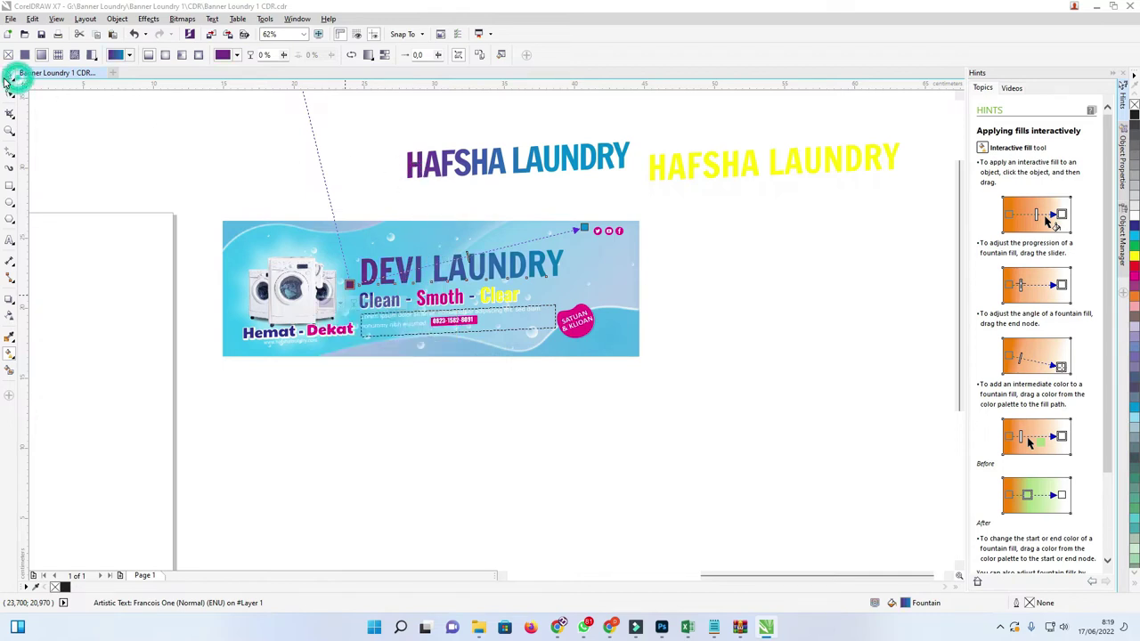
pyautogui.scroll(2, 494, 263)
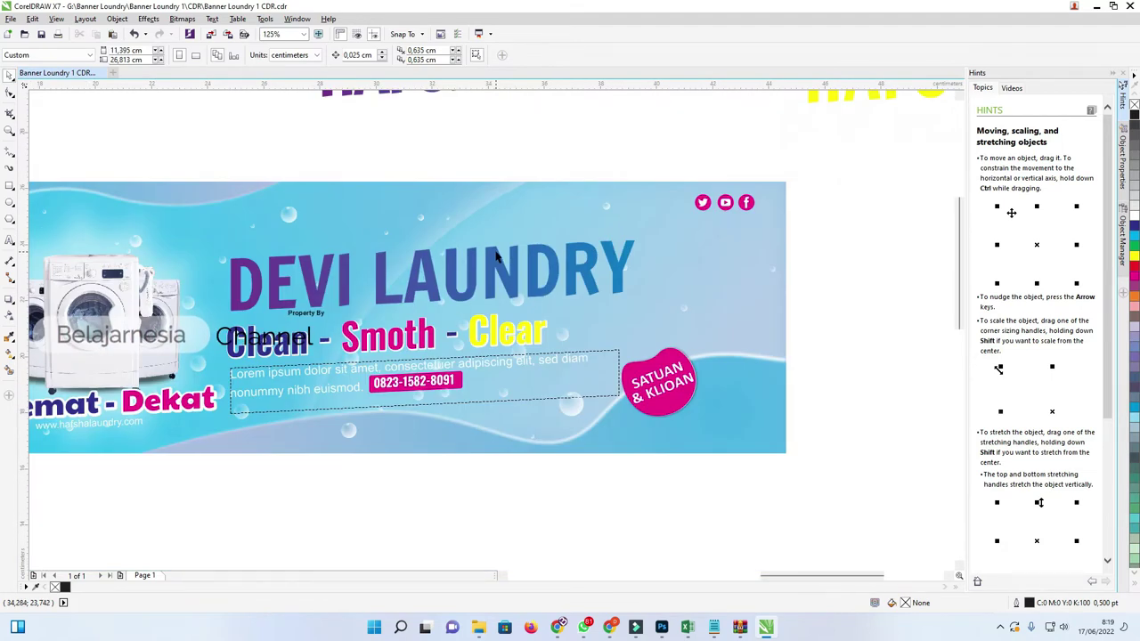
# Step: Nudge the DEVI LAUNDRY title slightly to the right
pyautogui.click(497, 256)
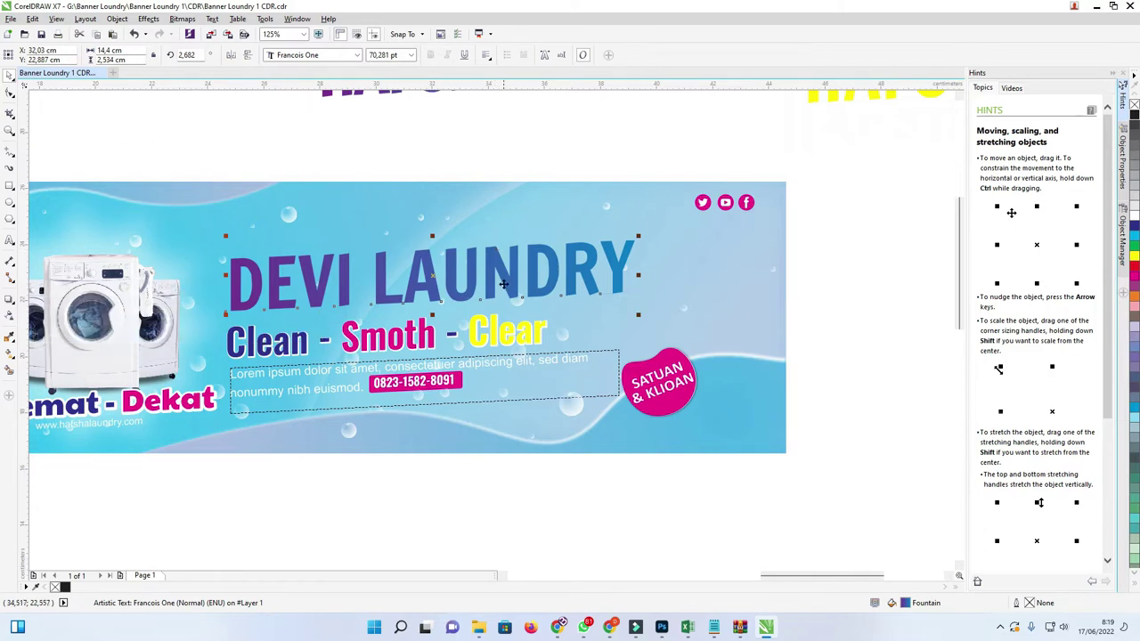
pyautogui.moveTo(496, 261); pyautogui.dragTo(501, 261)
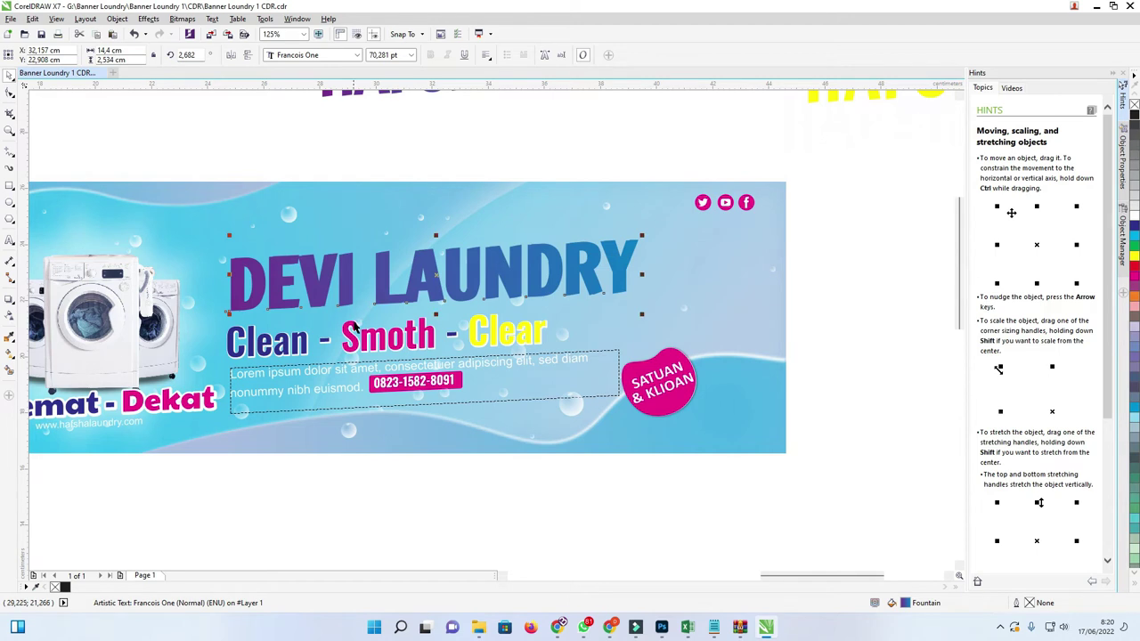
pyautogui.scroll(-2, 636, 200)
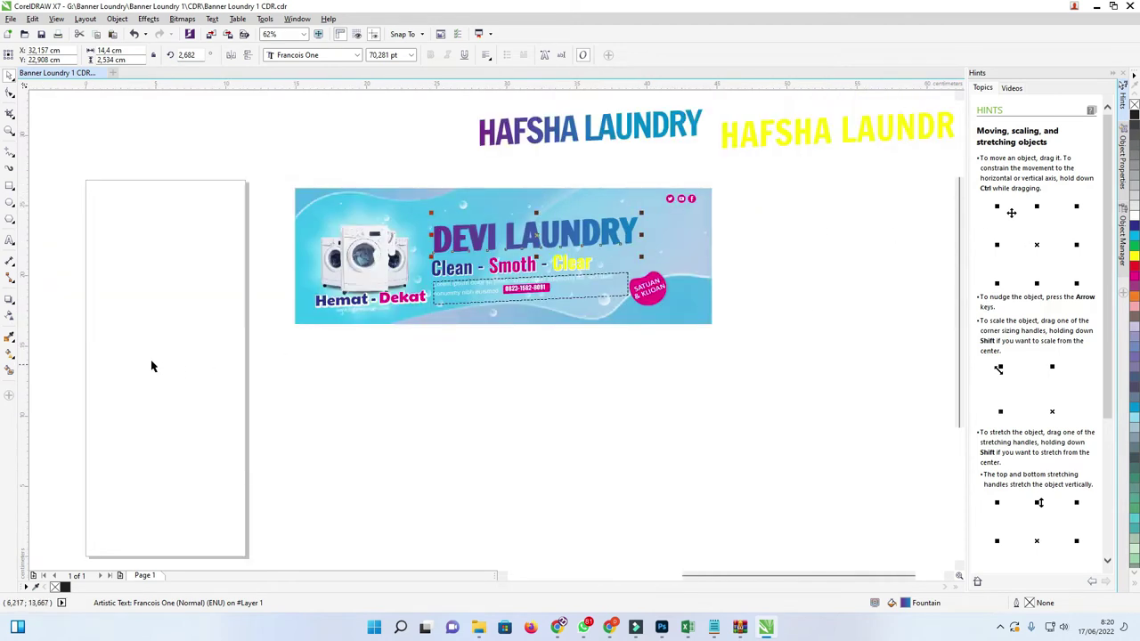
# Step: Trial a yellow fill sampled from HAFSHA LAUNDRY, undo it, and select the Contour tool
pyautogui.click(10, 337)
pyautogui.click(755, 143)
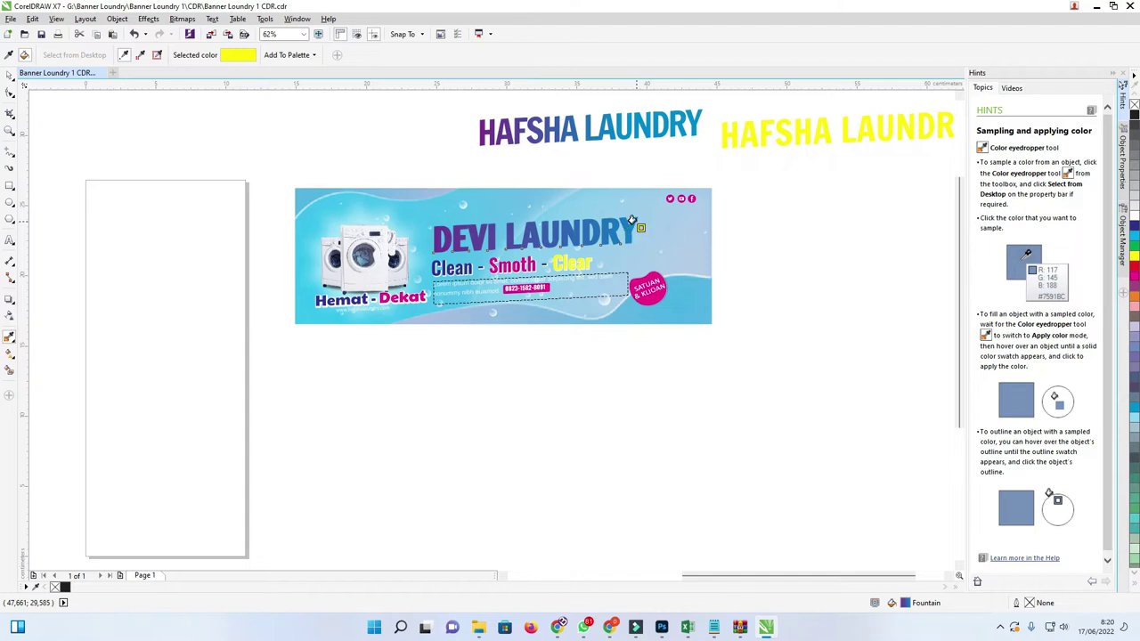
pyautogui.scroll(2, 631, 219)
pyautogui.click(629, 217)
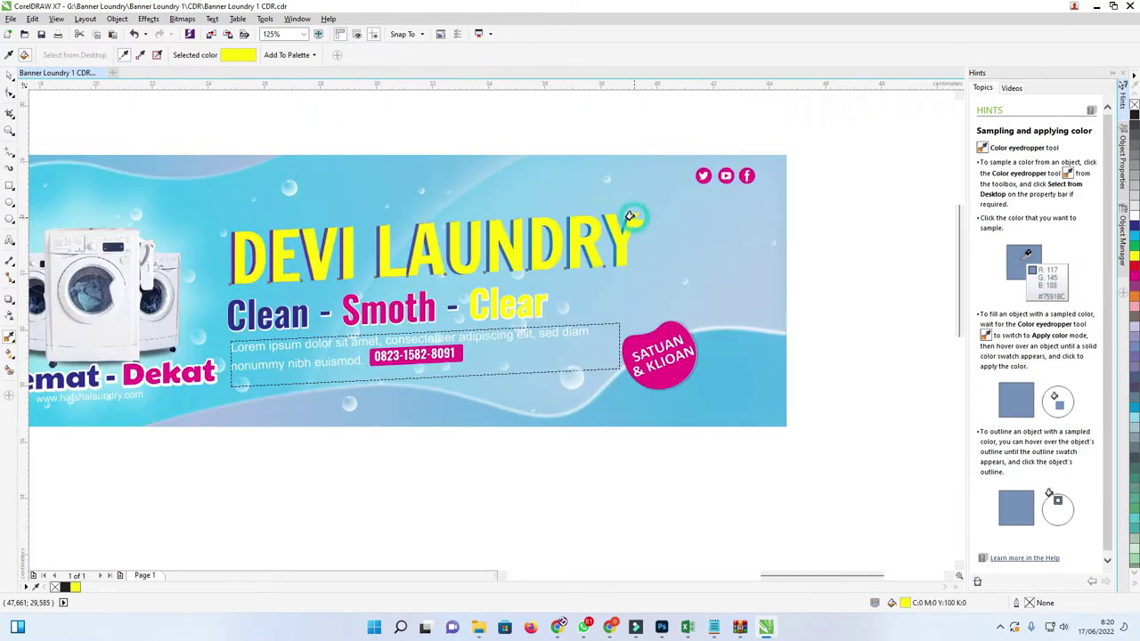
pyautogui.click(12, 79)
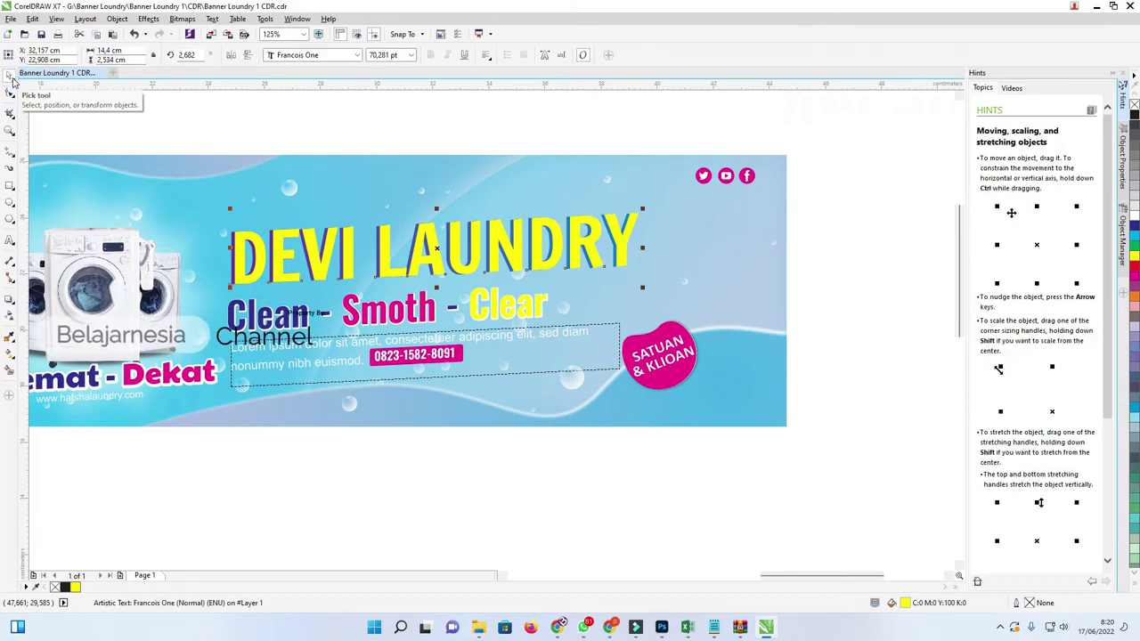
pyautogui.hotkey('ctrl', 'z')
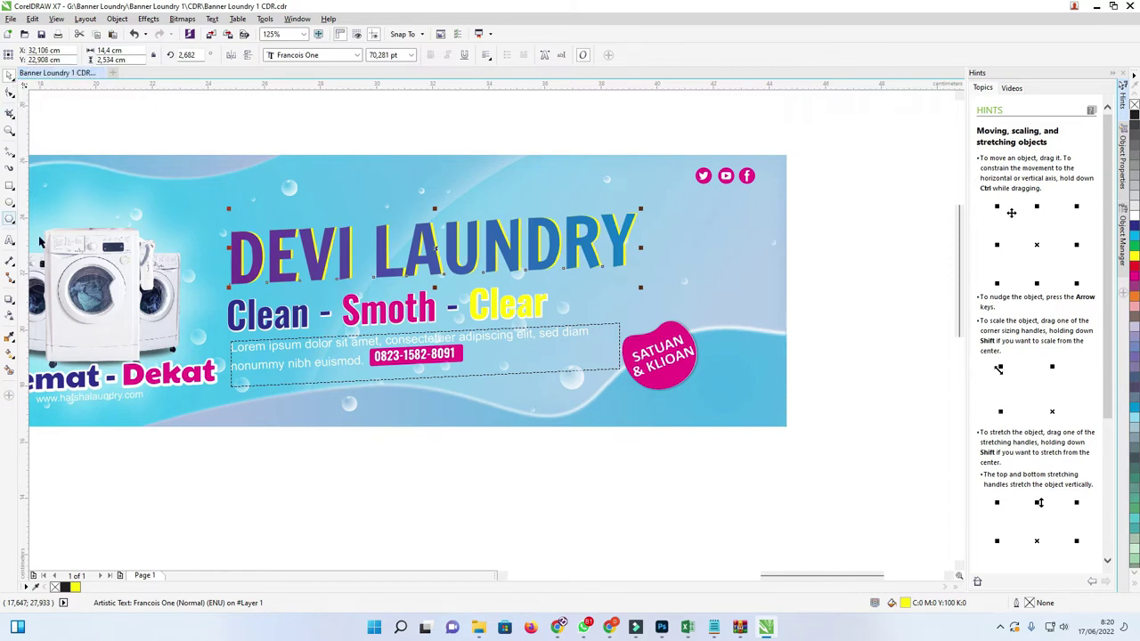
pyautogui.click(9, 301)
pyautogui.click(44, 311)
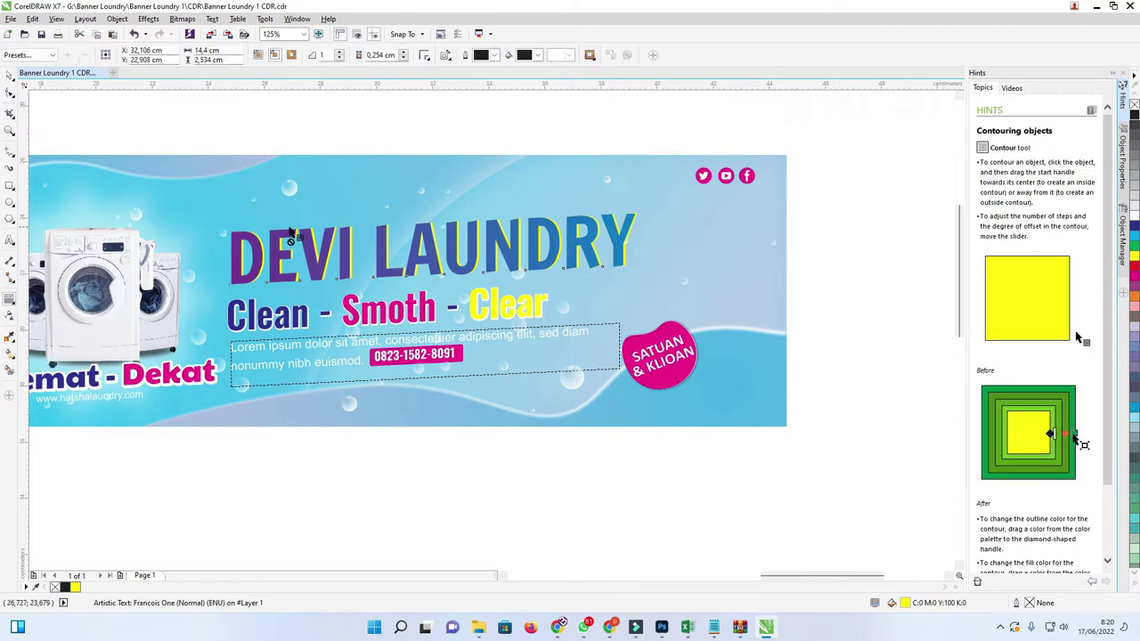
pyautogui.scroll(1, 291, 237)
pyautogui.moveTo(339, 243); pyautogui.dragTo(347, 199)
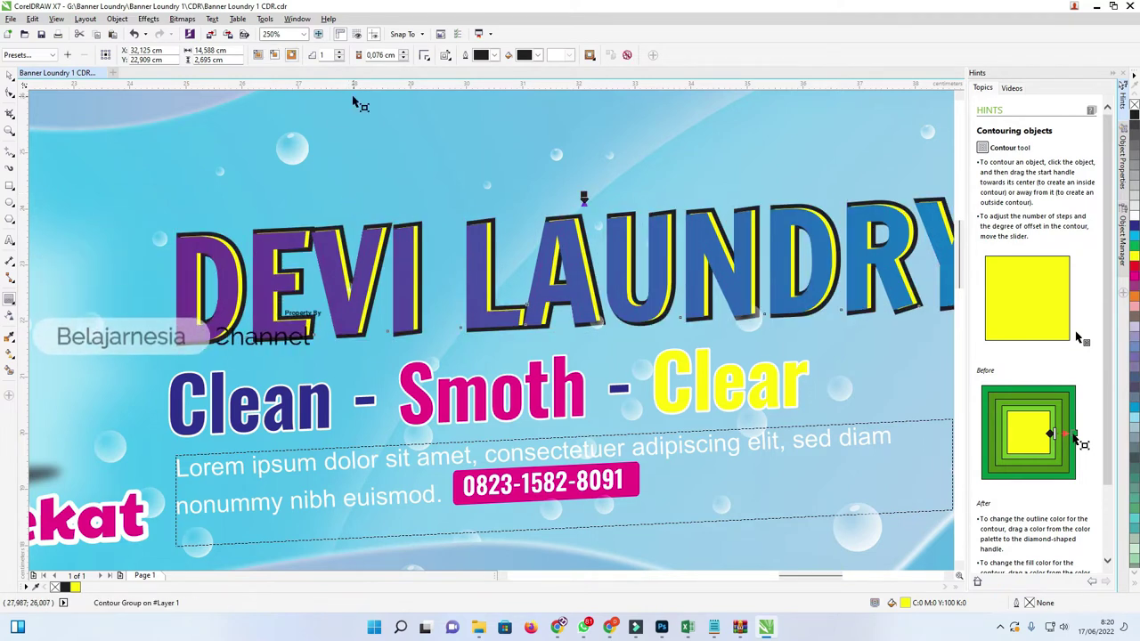
pyautogui.click(494, 55)
pyautogui.click(509, 78)
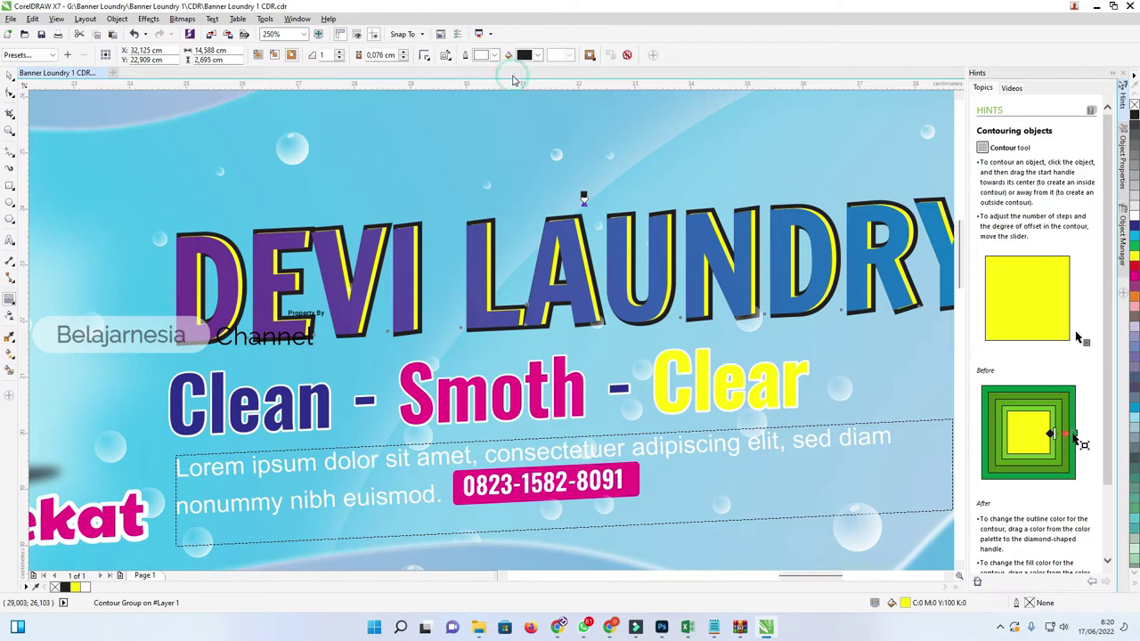
pyautogui.click(537, 56)
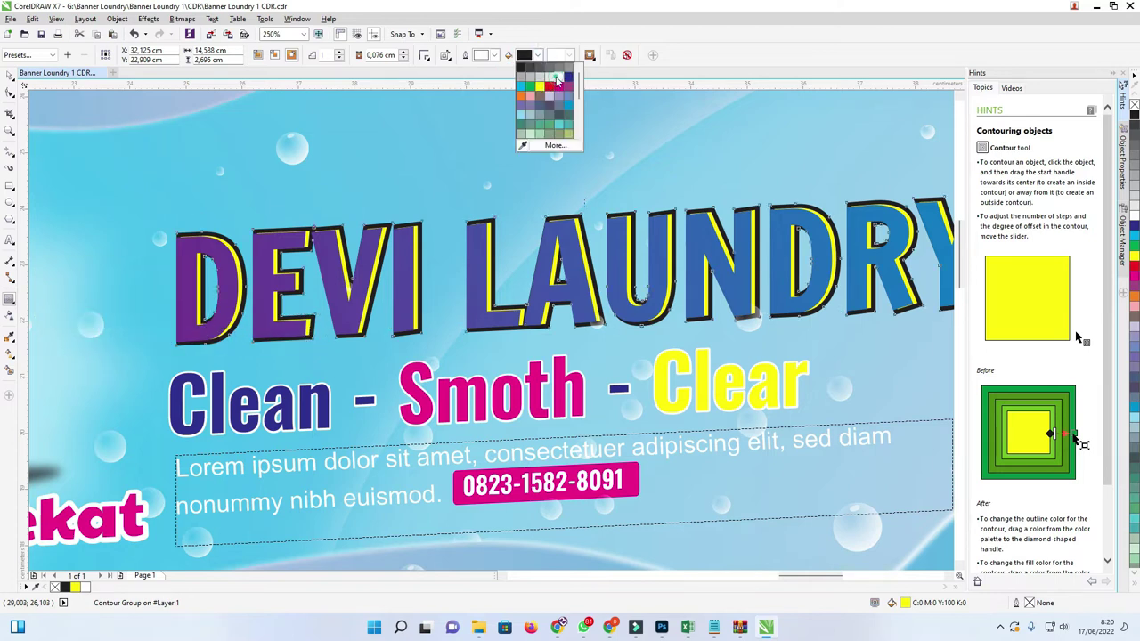
pyautogui.click(553, 82)
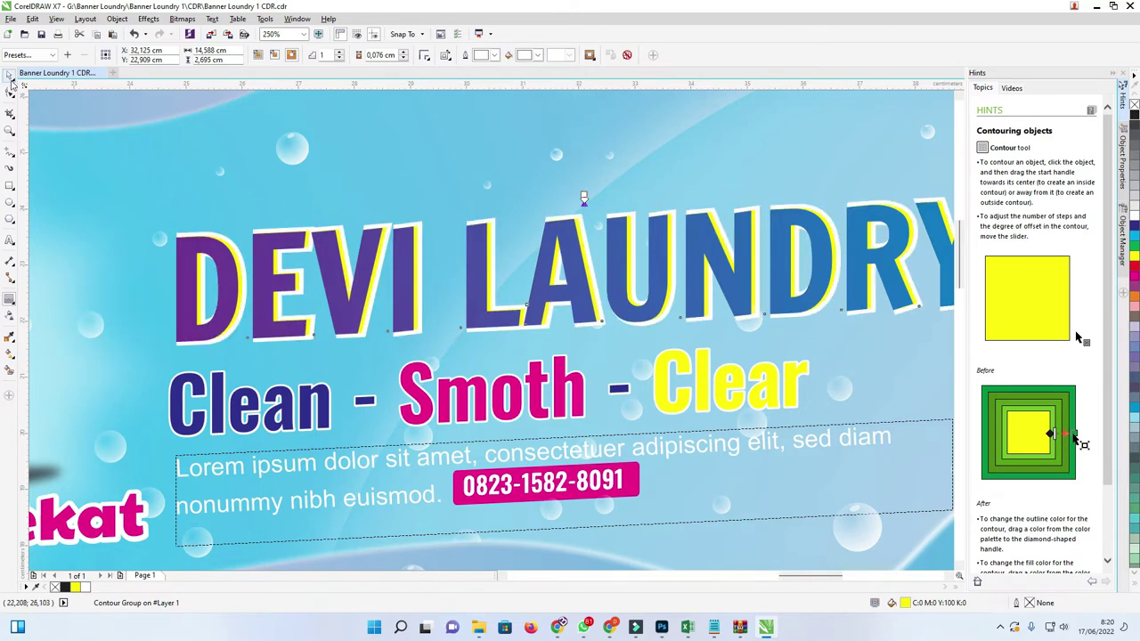
pyautogui.click(10, 79)
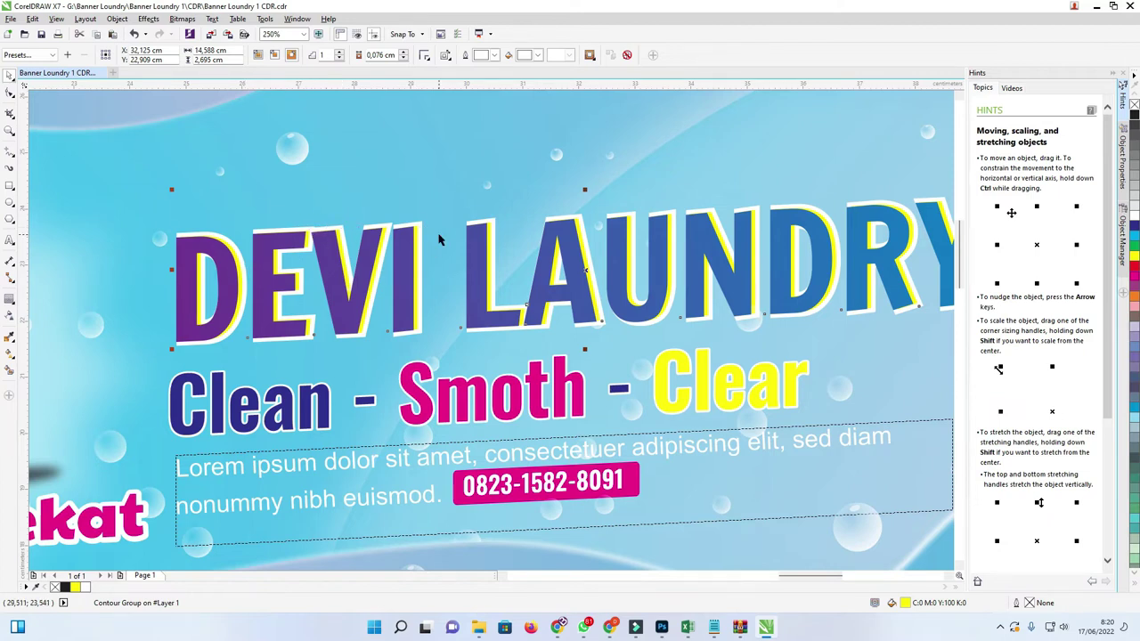
pyautogui.hotkey('ctrl', 'z')
pyautogui.hotkey('ctrl', 'shift', 'z')
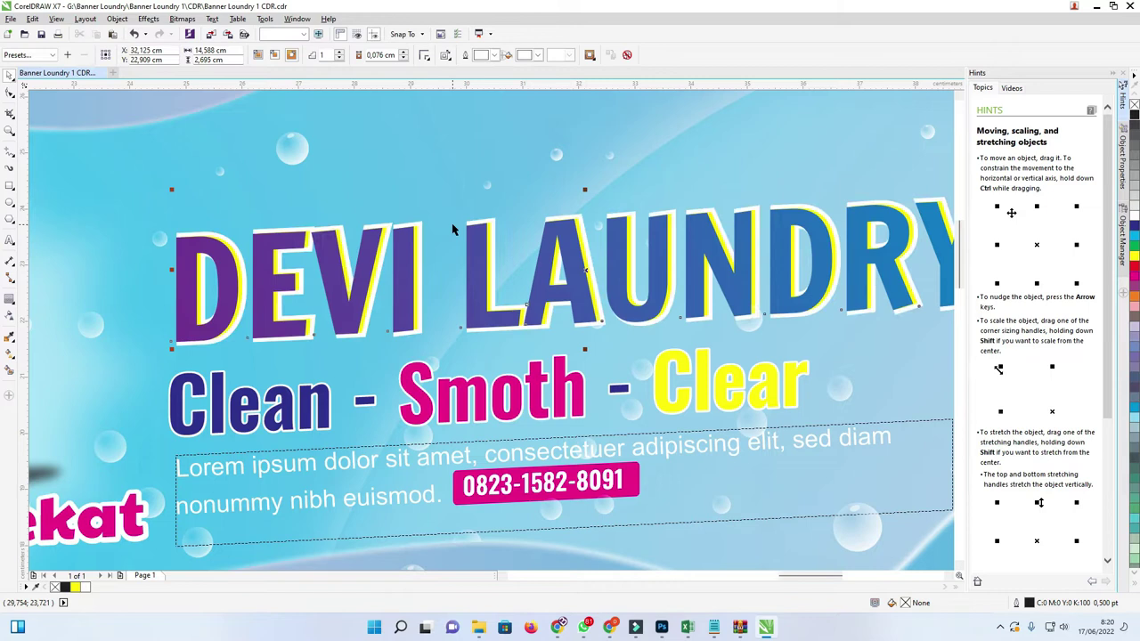
pyautogui.hotkey('ctrl', 'z')
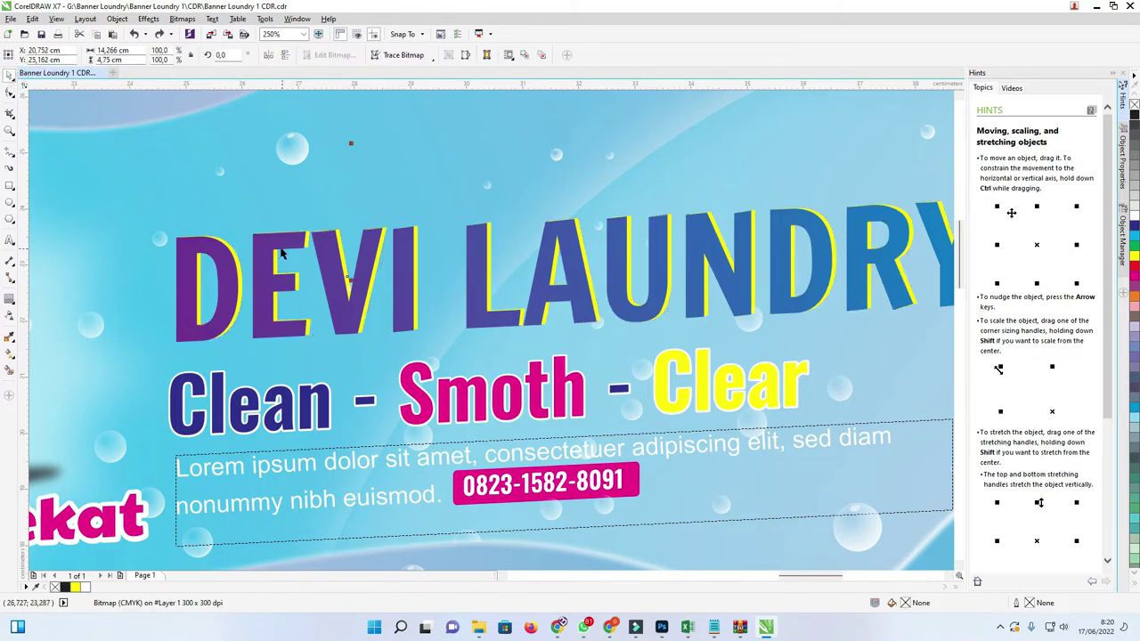
pyautogui.scroll(1, 245, 239)
# Step: Add a thin outward contour around the DEVI LAUNDRY title
pyautogui.click(8, 302)
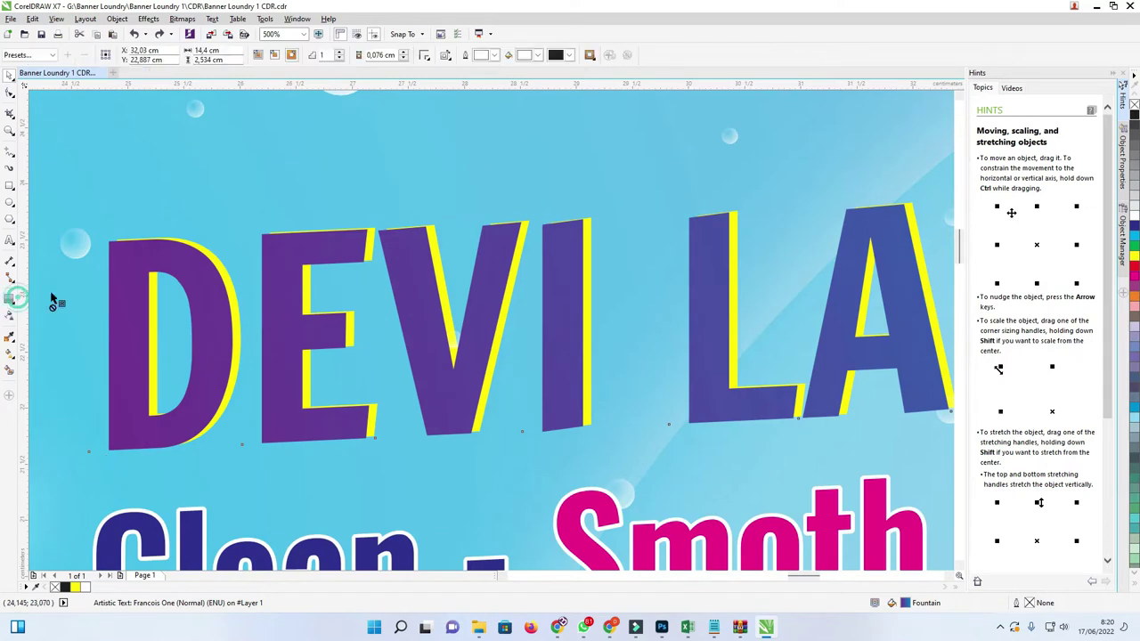
pyautogui.moveTo(180, 309); pyautogui.dragTo(101, 298)
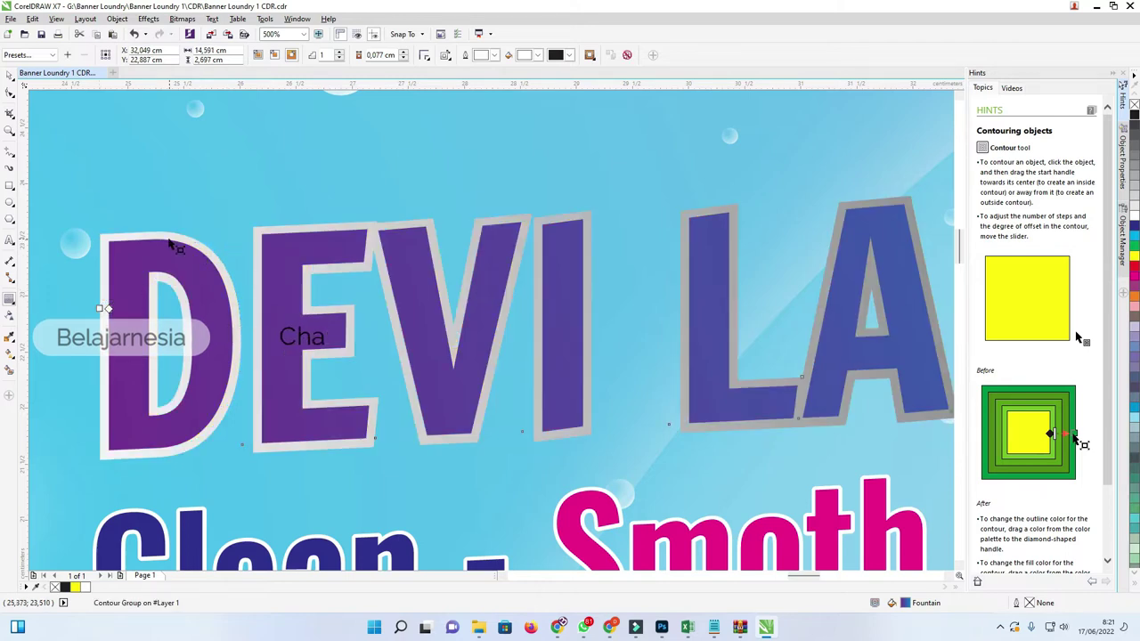
pyautogui.scroll(-2, 437, 241)
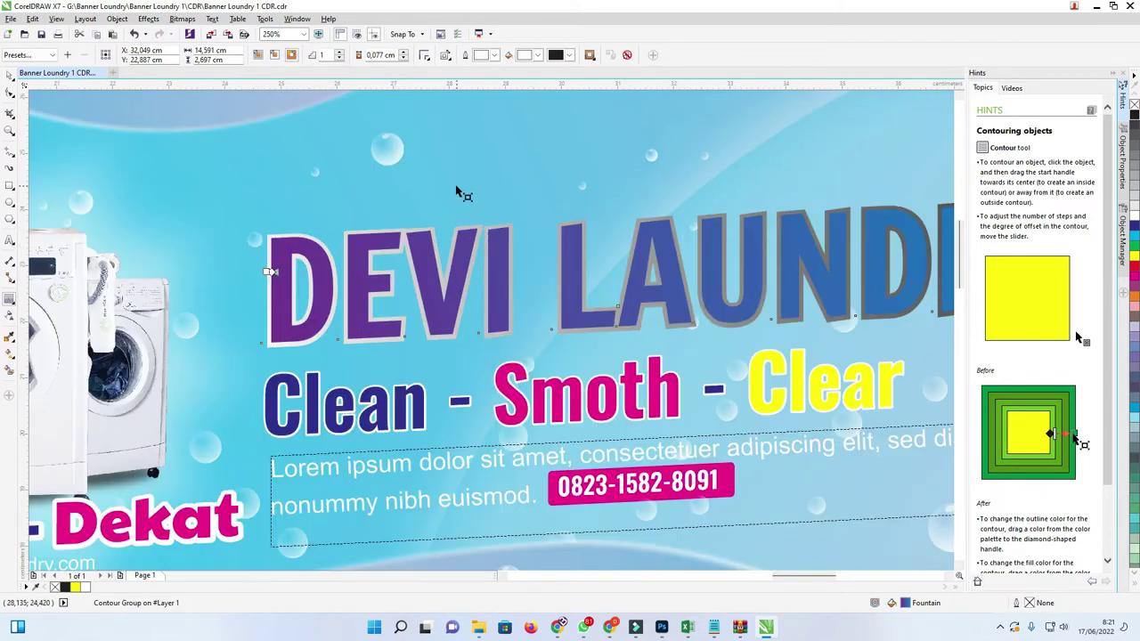
pyautogui.scroll(-2, 460, 190)
pyautogui.scroll(2, 579, 169)
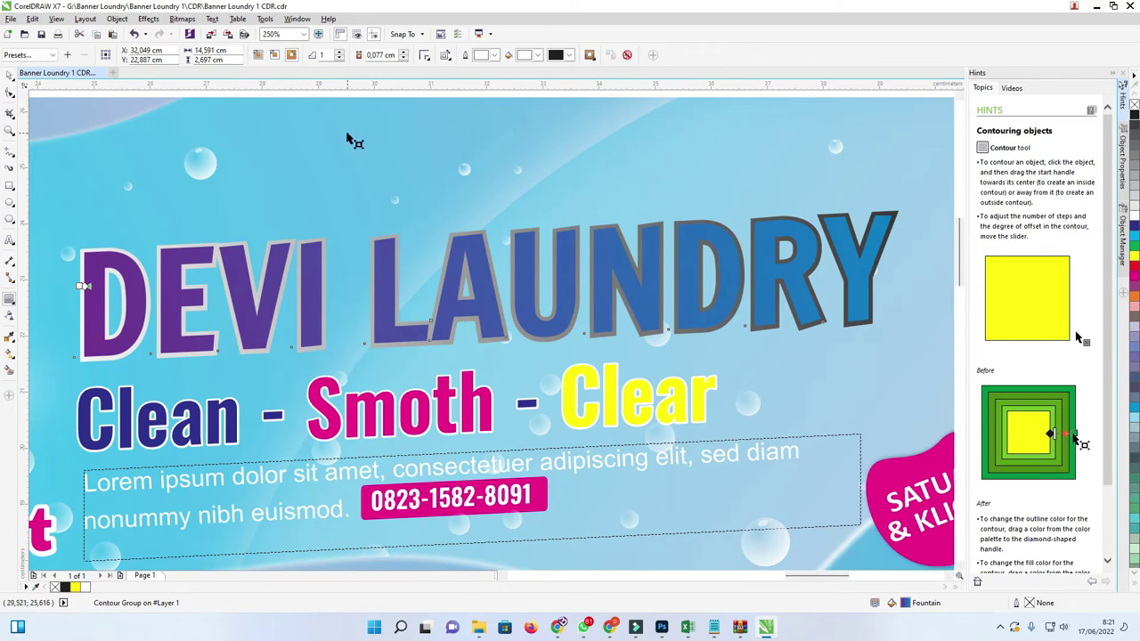
# Step: Make the contour outline and fill white with Round corners
pyautogui.click(537, 55)
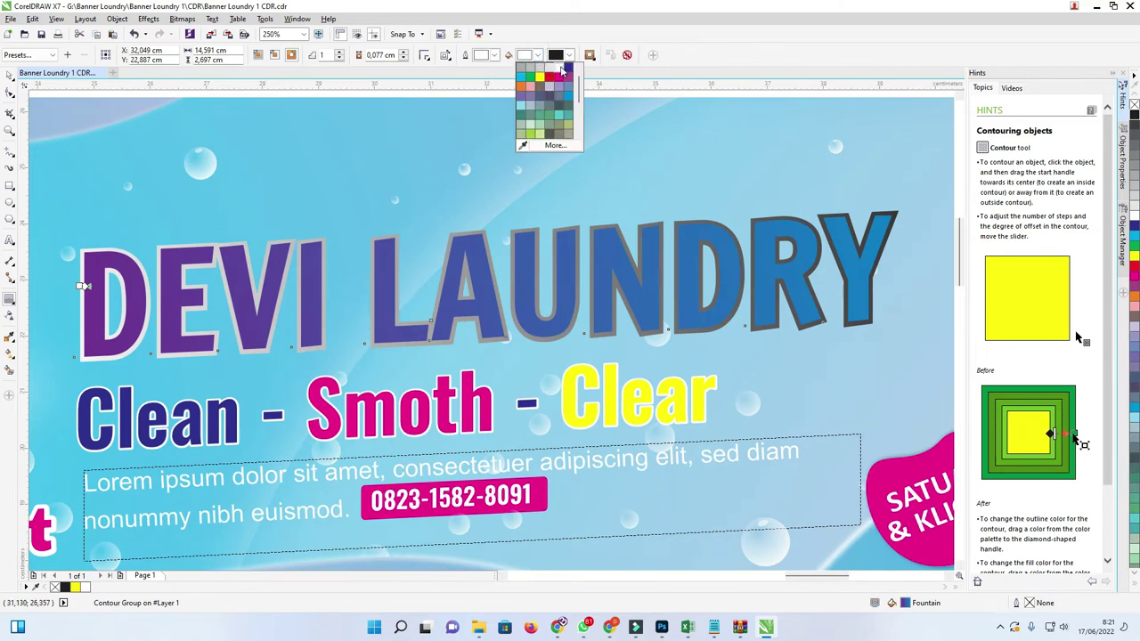
pyautogui.click(564, 56)
pyautogui.click(595, 80)
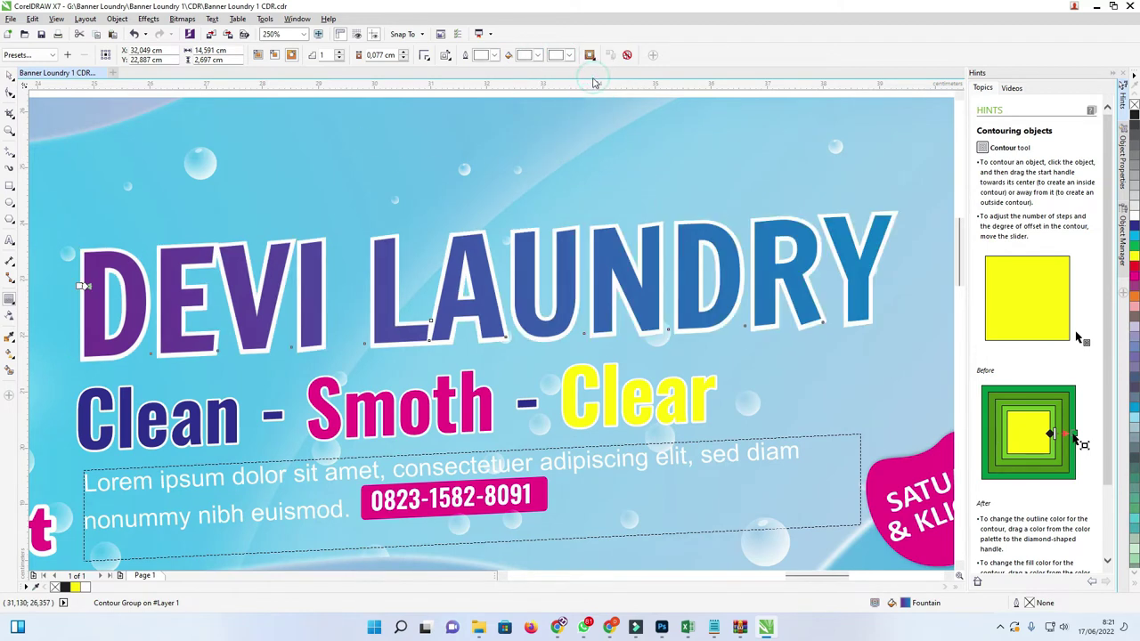
pyautogui.scroll(-2, 473, 249)
pyautogui.scroll(4, 471, 247)
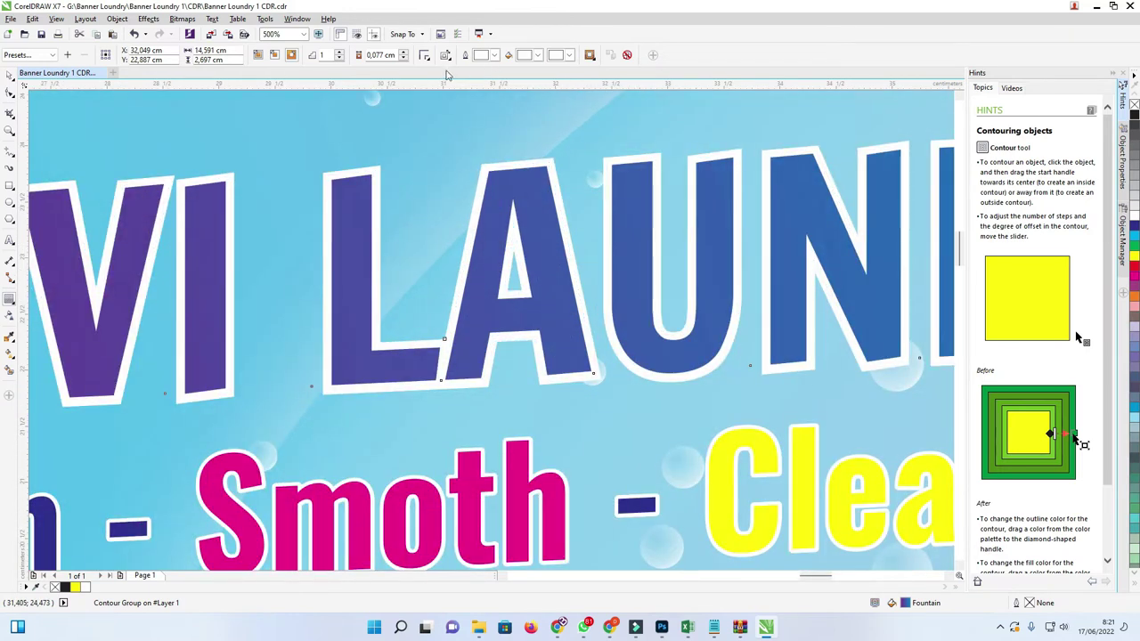
pyautogui.click(423, 56)
pyautogui.click(447, 83)
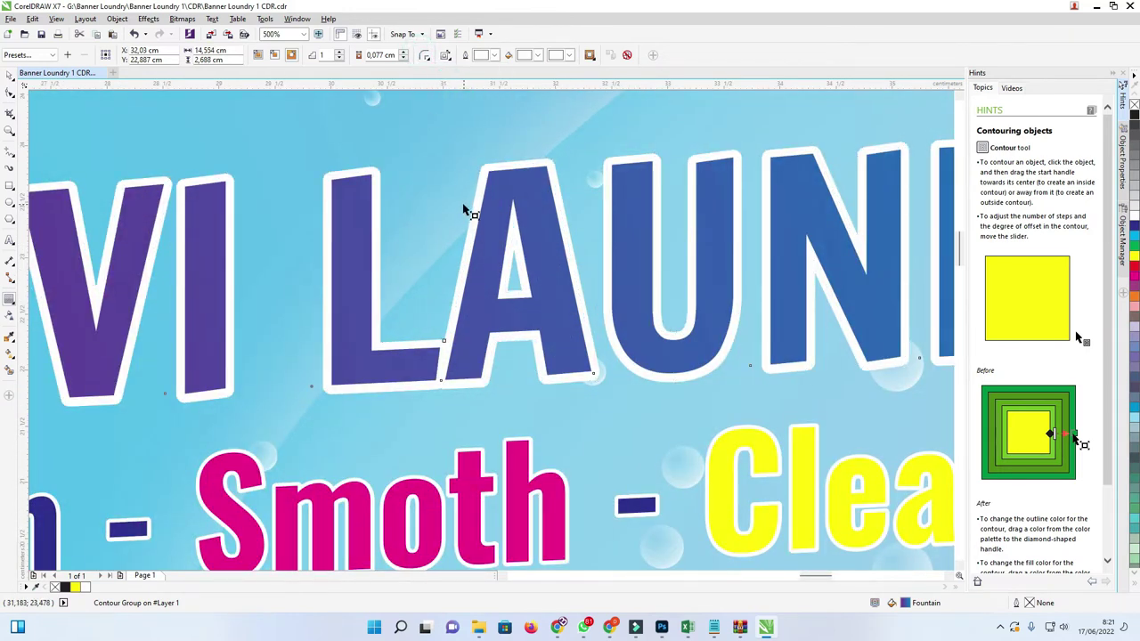
pyautogui.scroll(-2, 472, 210)
pyautogui.scroll(1, 481, 194)
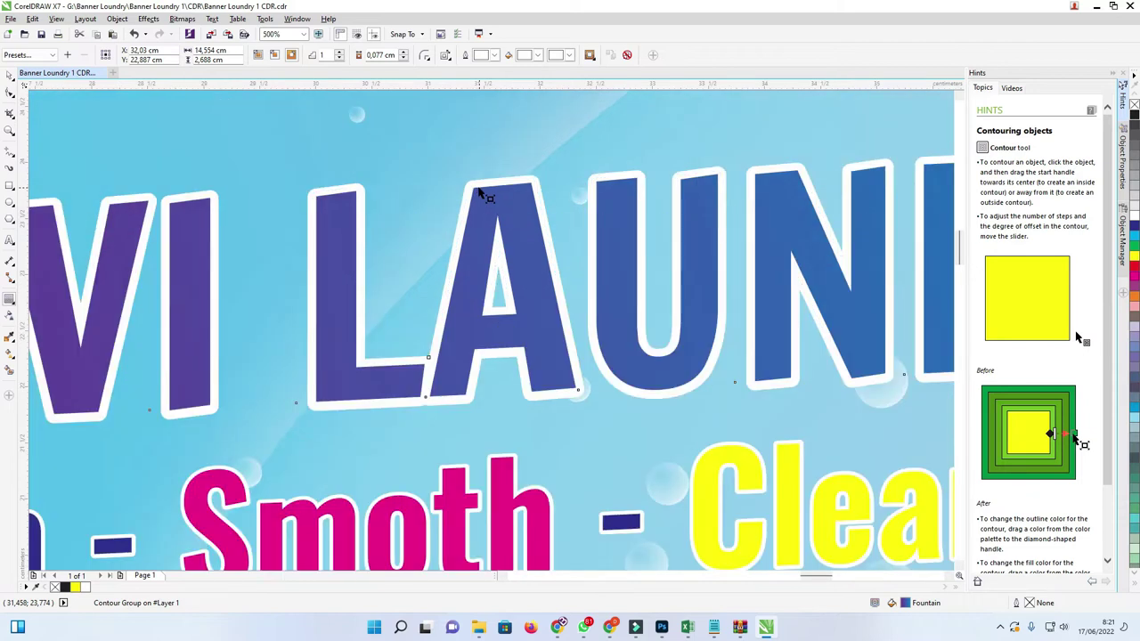
# Step: Break the contour group apart so the white outline is a separate shape
pyautogui.rightClick(478, 189)
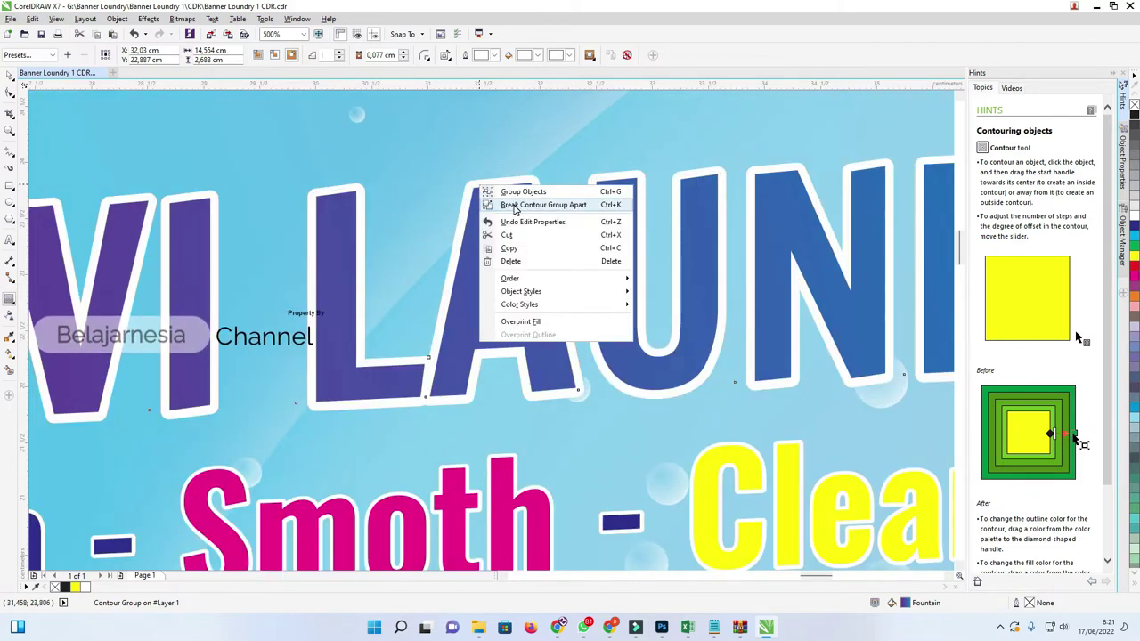
pyautogui.click(539, 206)
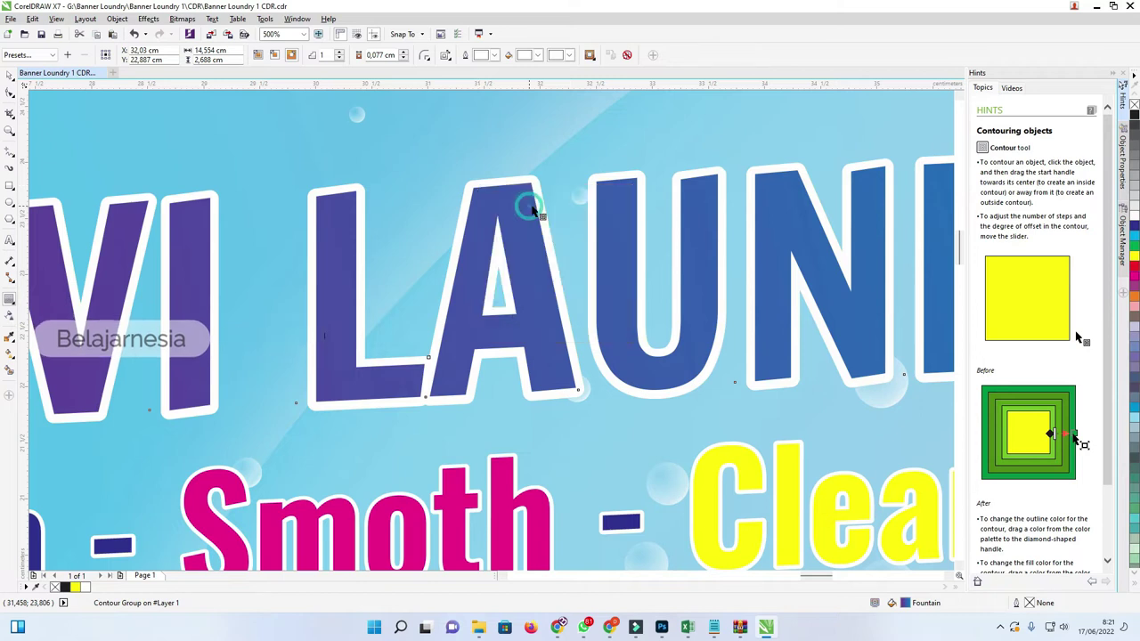
pyautogui.click(9, 75)
pyautogui.moveTo(516, 183); pyautogui.dragTo(517, 180)
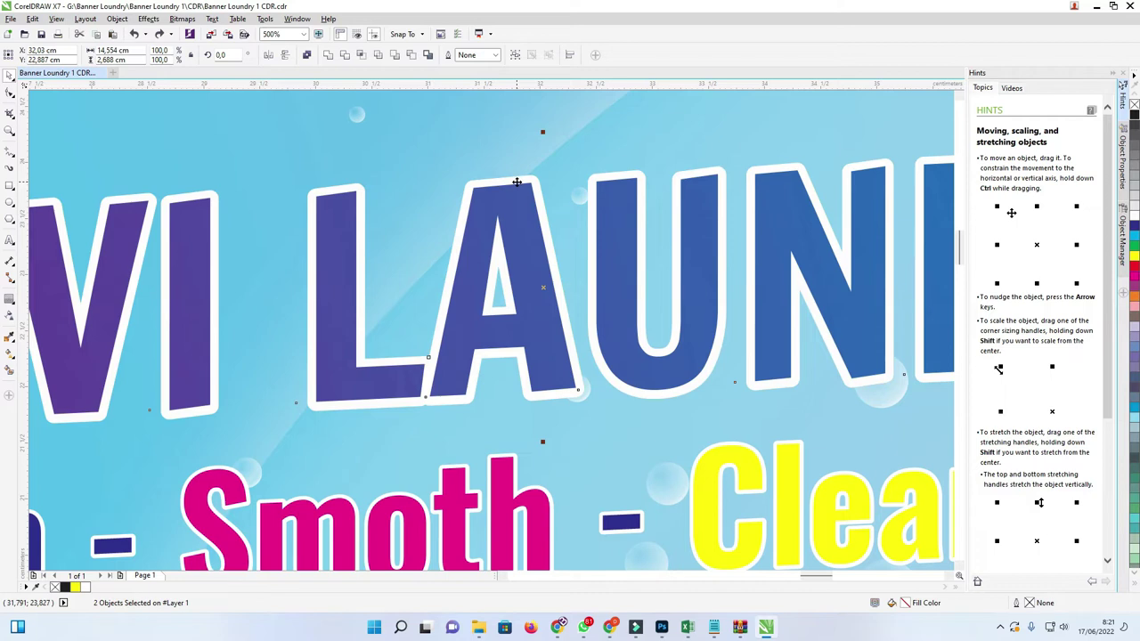
pyautogui.rightClick(516, 182)
pyautogui.press('Escape')
# Step: Group the letters with the white outline and nudge DEVI LAUNDRY slightly left
pyautogui.scroll(-1, 521, 147)
pyautogui.scroll(-2, 522, 169)
pyautogui.scroll(-2, 568, 125)
pyautogui.hotkey('ctrl', 'g')
pyautogui.scroll(3, 591, 126)
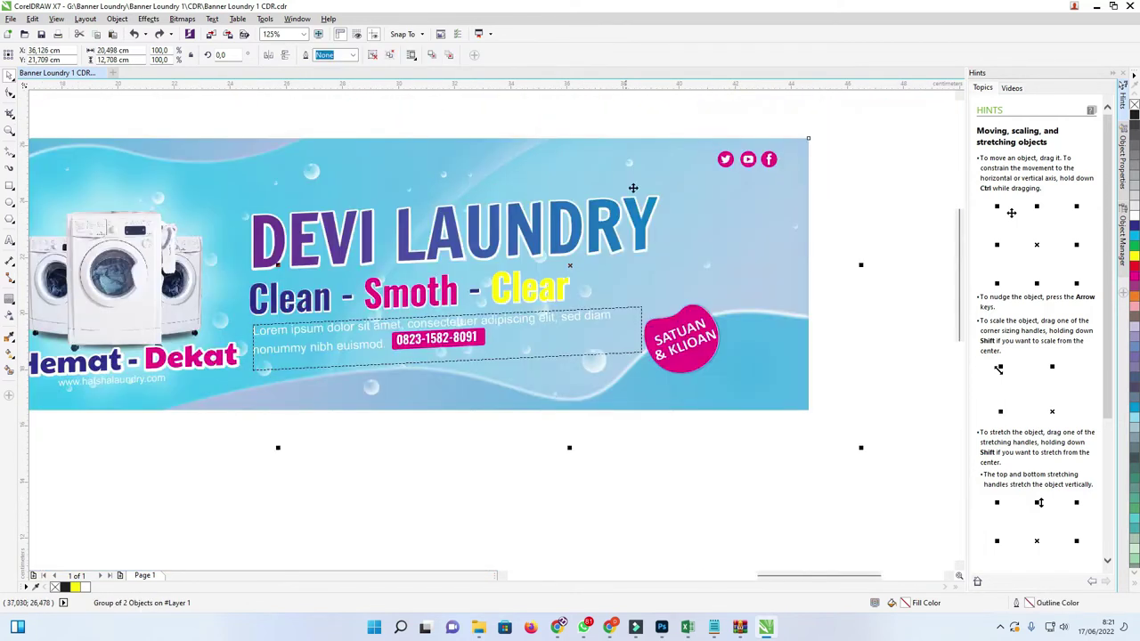
pyautogui.click(659, 206)
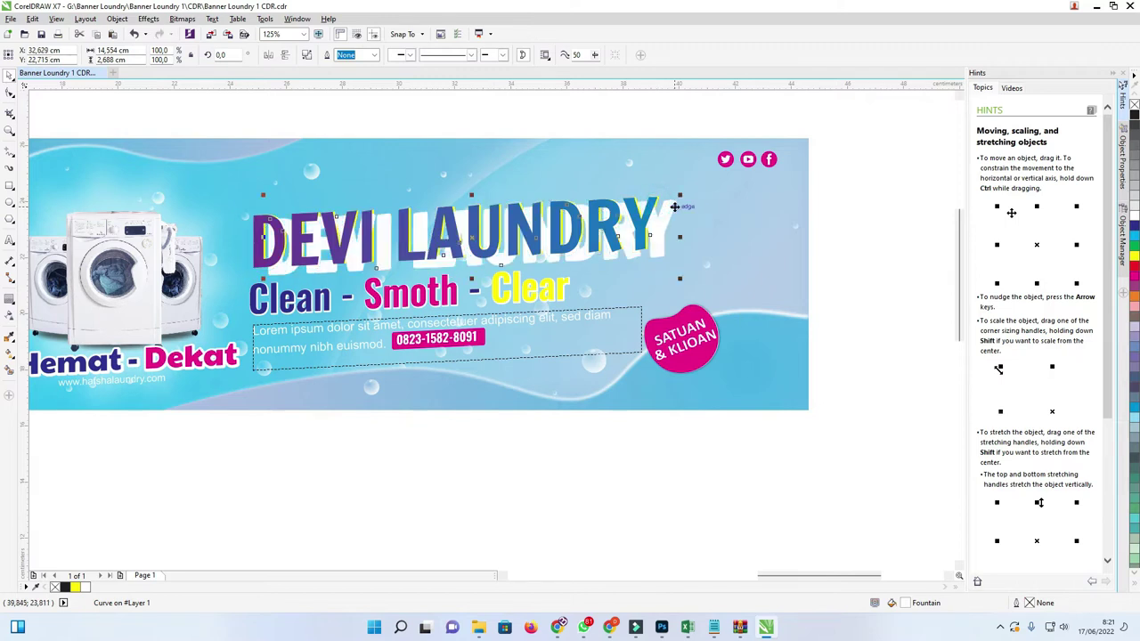
pyautogui.scroll(2, 654, 211)
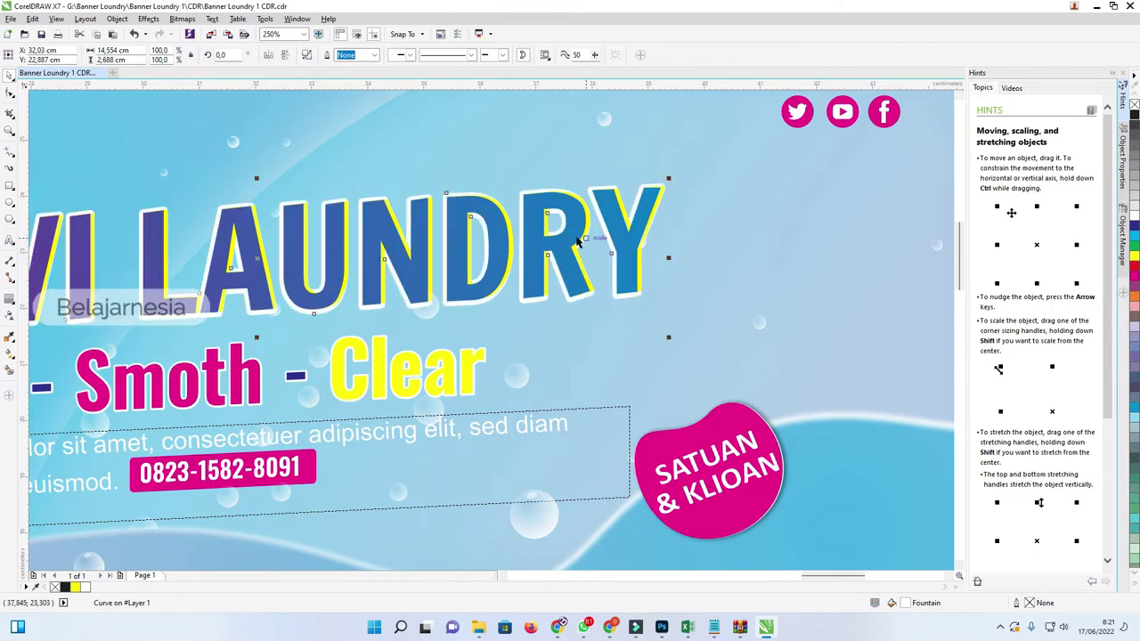
pyautogui.scroll(-1, 498, 233)
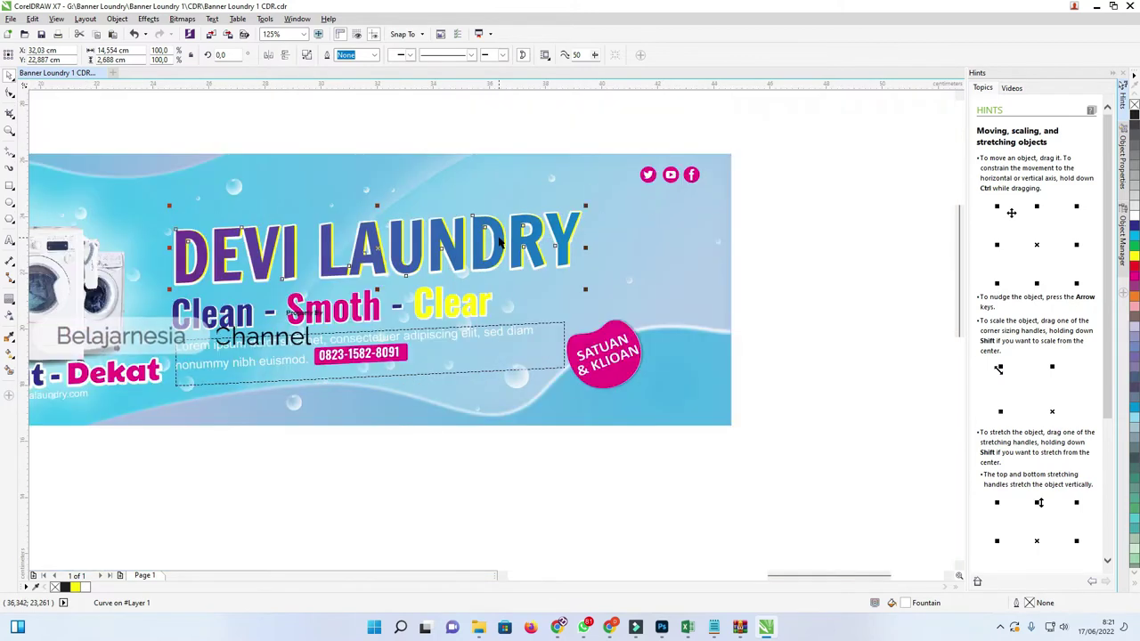
pyautogui.scroll(1, 200, 249)
pyautogui.click(207, 247)
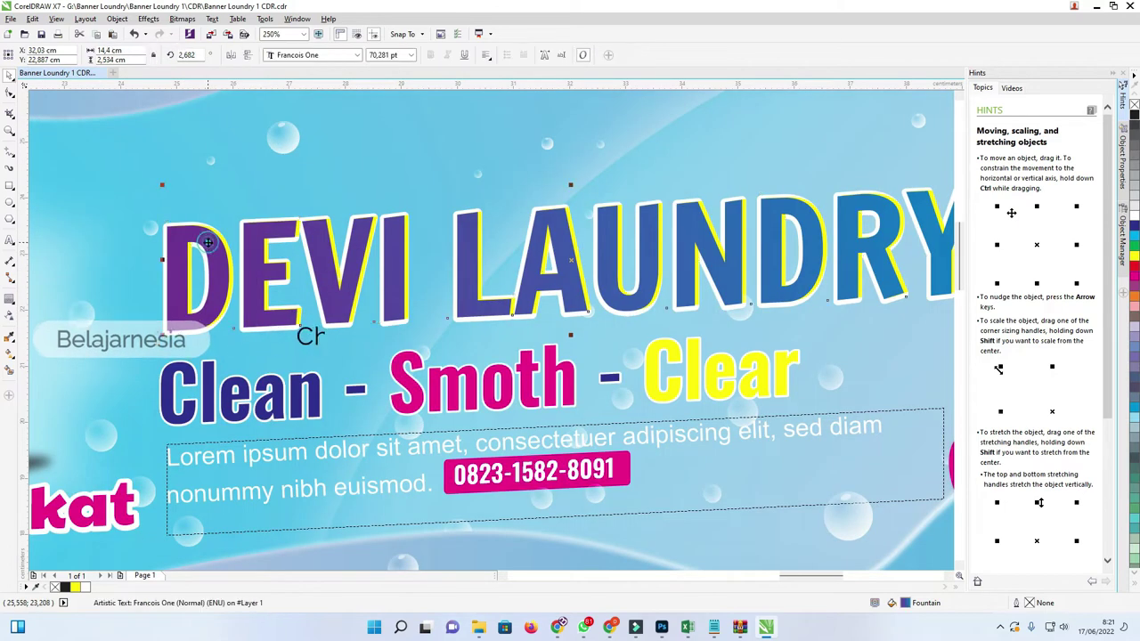
pyautogui.press('Left')
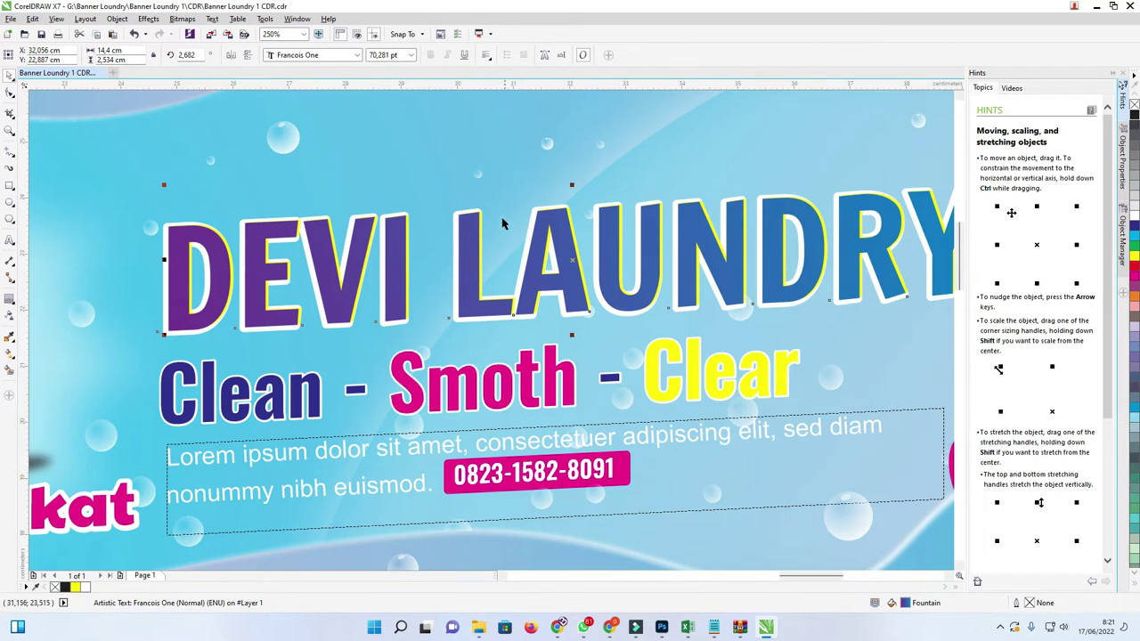
pyautogui.click(143, 231)
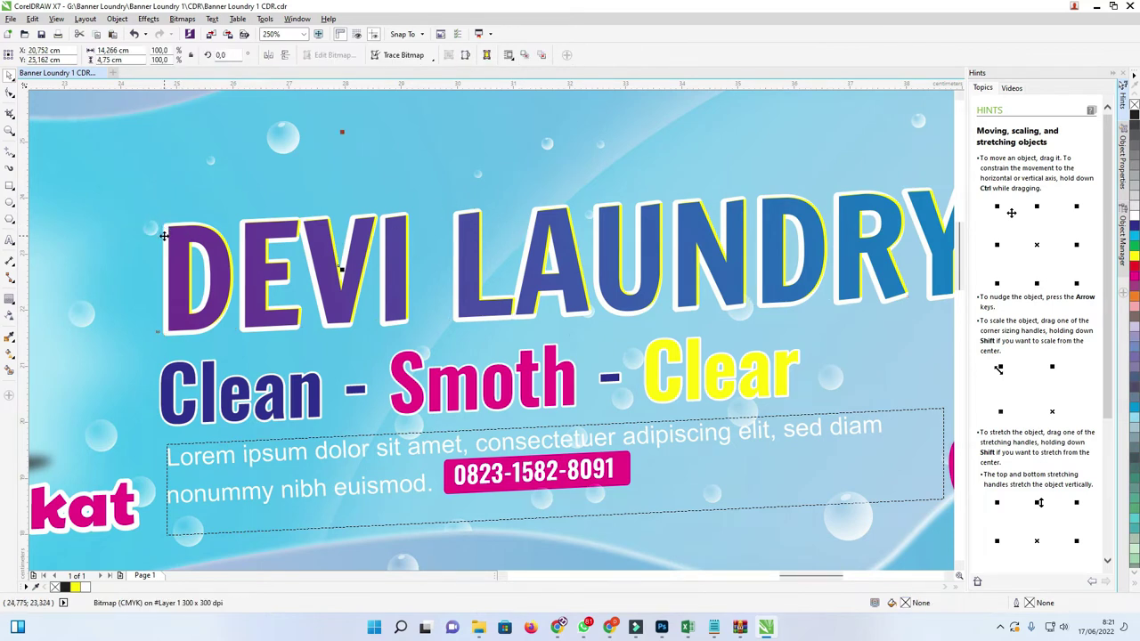
# Step: Select the Clean - Smoth - Clear tagline and shift it slightly right
pyautogui.click(163, 235)
pyautogui.click(161, 228)
pyautogui.click(165, 224)
pyautogui.scroll(-5, 374, 267)
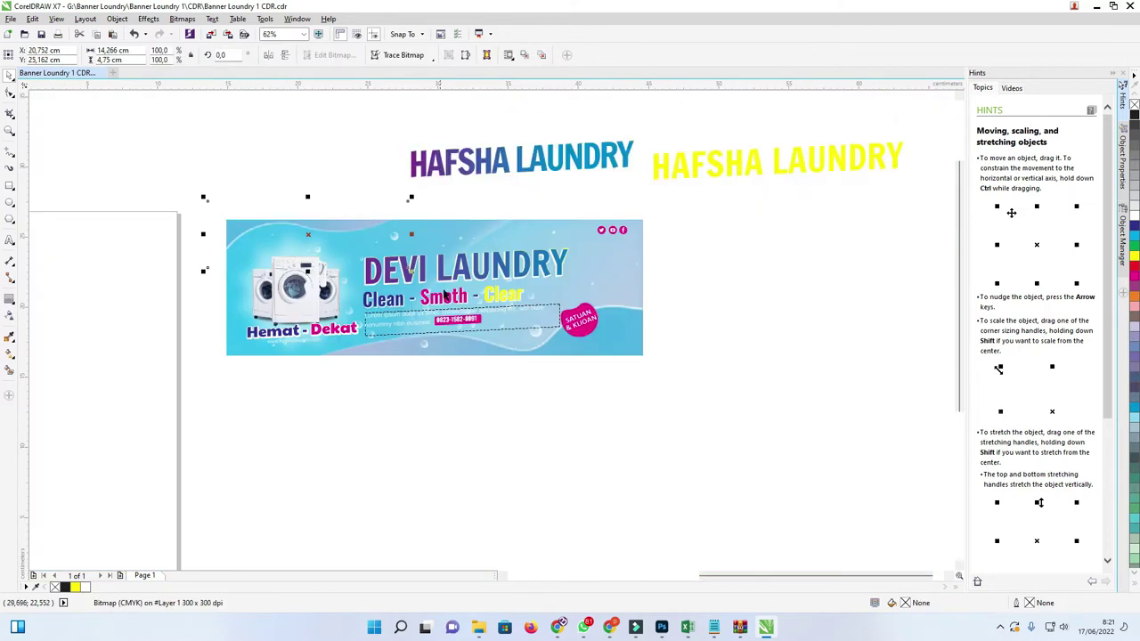
pyautogui.click(574, 392)
pyautogui.scroll(2, 394, 316)
pyautogui.scroll(3, 395, 317)
pyautogui.click(383, 266)
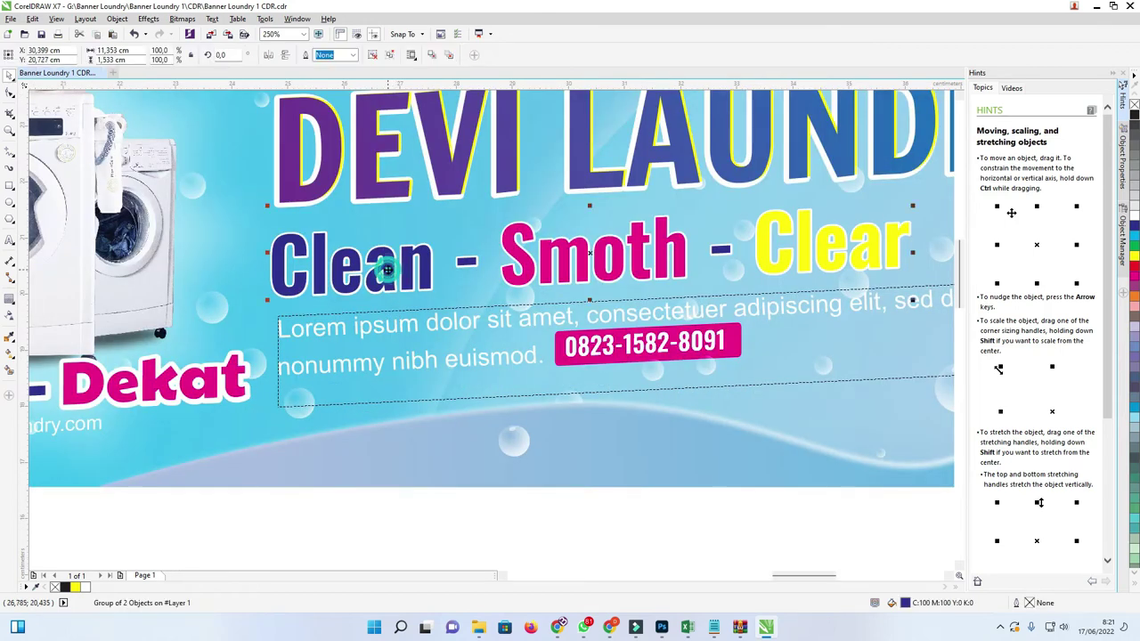
pyautogui.moveTo(383, 268); pyautogui.dragTo(423, 268)
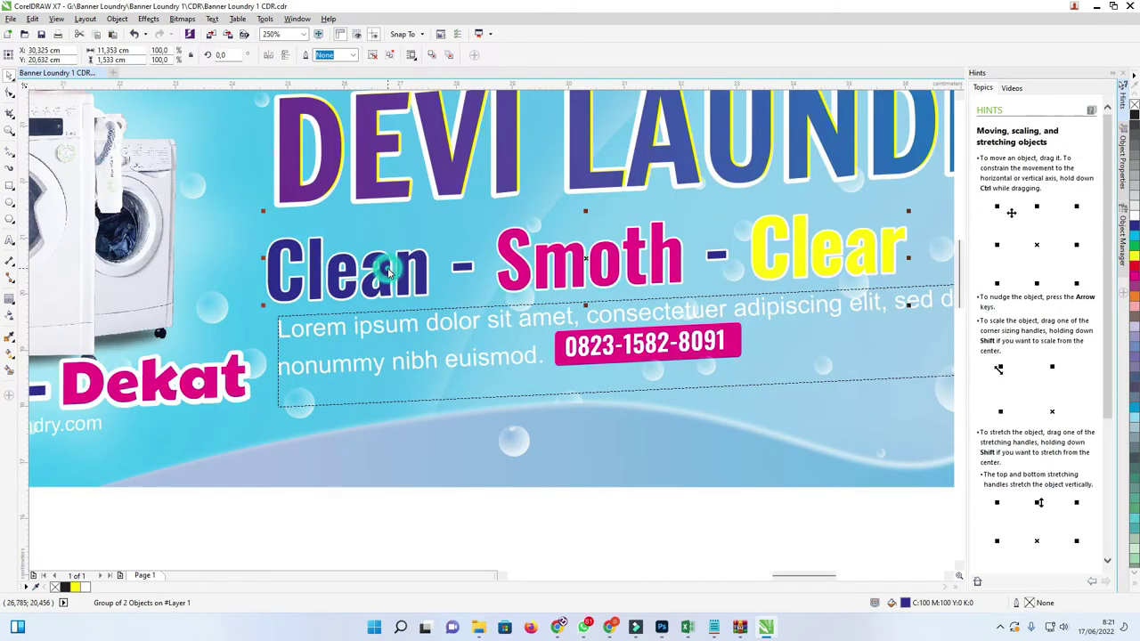
# Step: Ungroup the tagline, test-delete 'ea' from Clean, then undo the deletion
pyautogui.rightClick(393, 273)
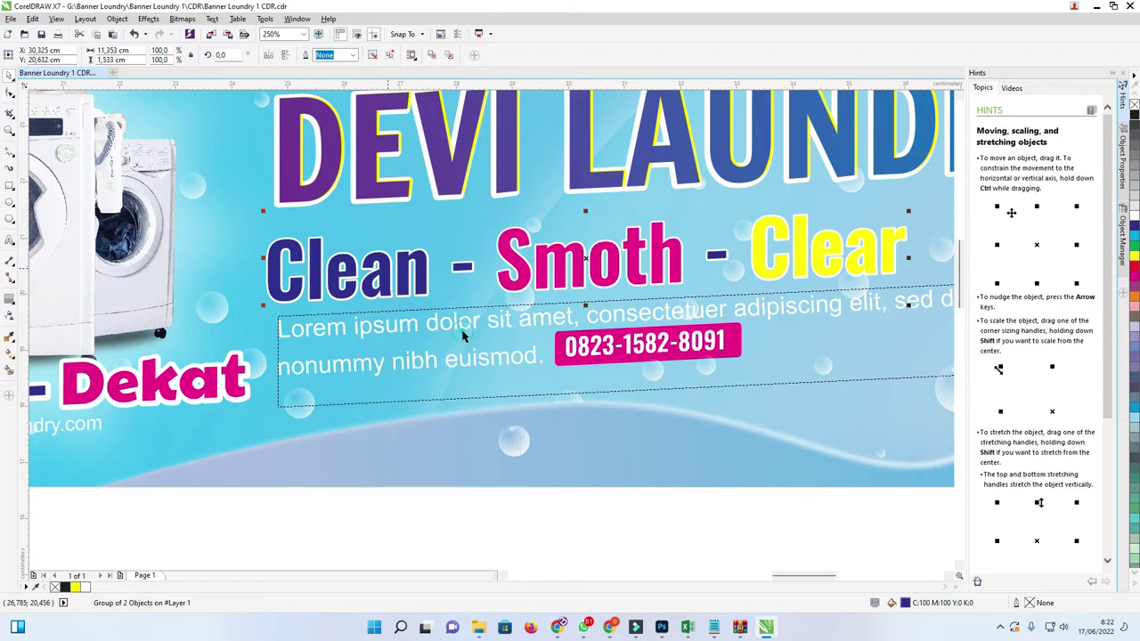
pyautogui.click(441, 332)
pyautogui.click(339, 281)
pyautogui.doubleClick(324, 267)
pyautogui.moveTo(324, 267); pyautogui.dragTo(395, 267)
pyautogui.press('Delete')
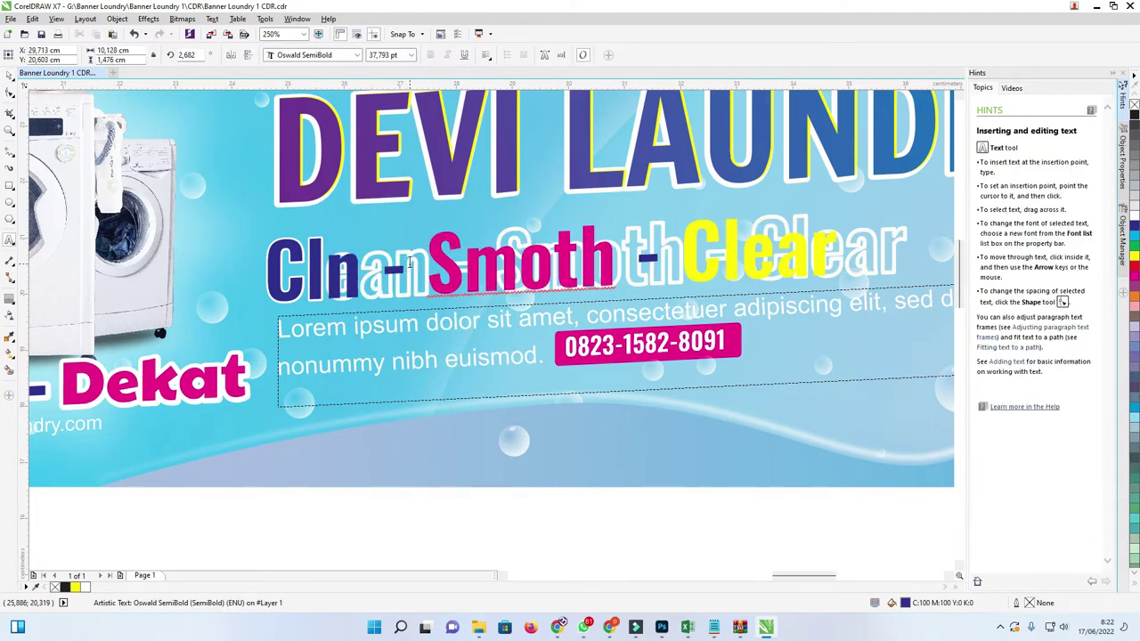
pyautogui.hotkey('ctrl', 'z')
pyautogui.click(10, 77)
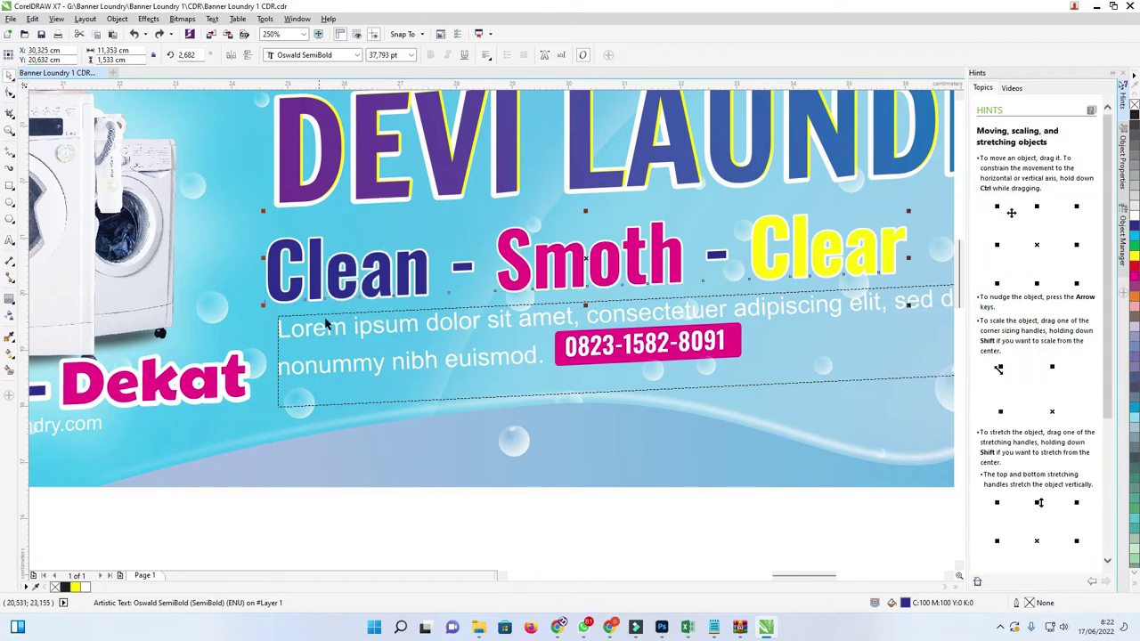
# Step: Select the Lorem ipsum text group in rotate/skew mode
pyautogui.click(332, 331)
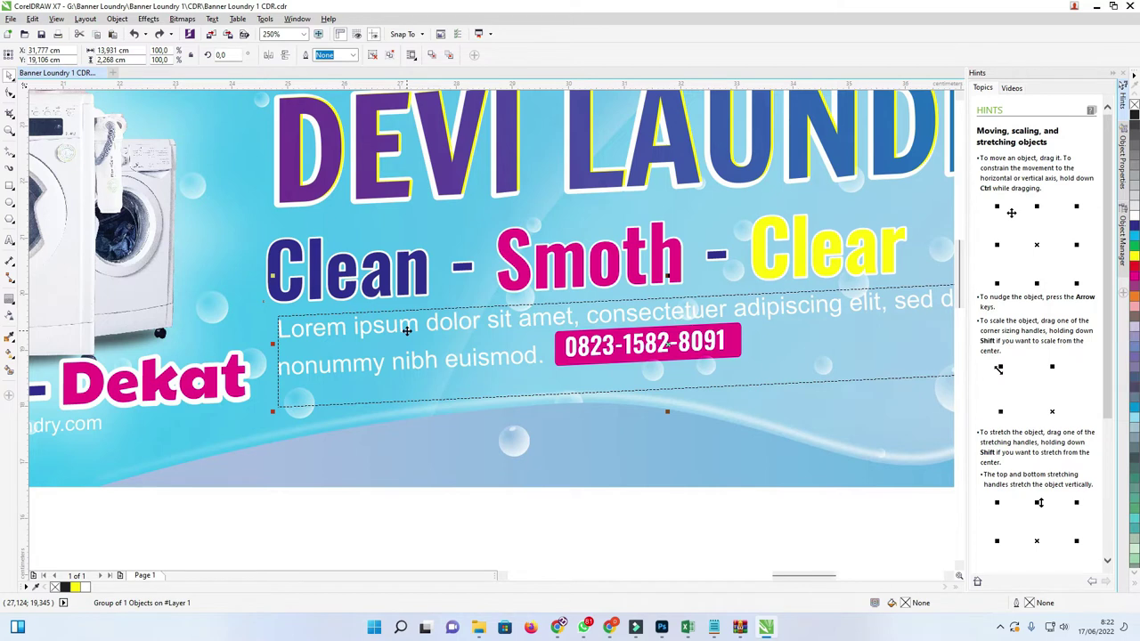
pyautogui.click(591, 347)
pyautogui.scroll(-3, 606, 348)
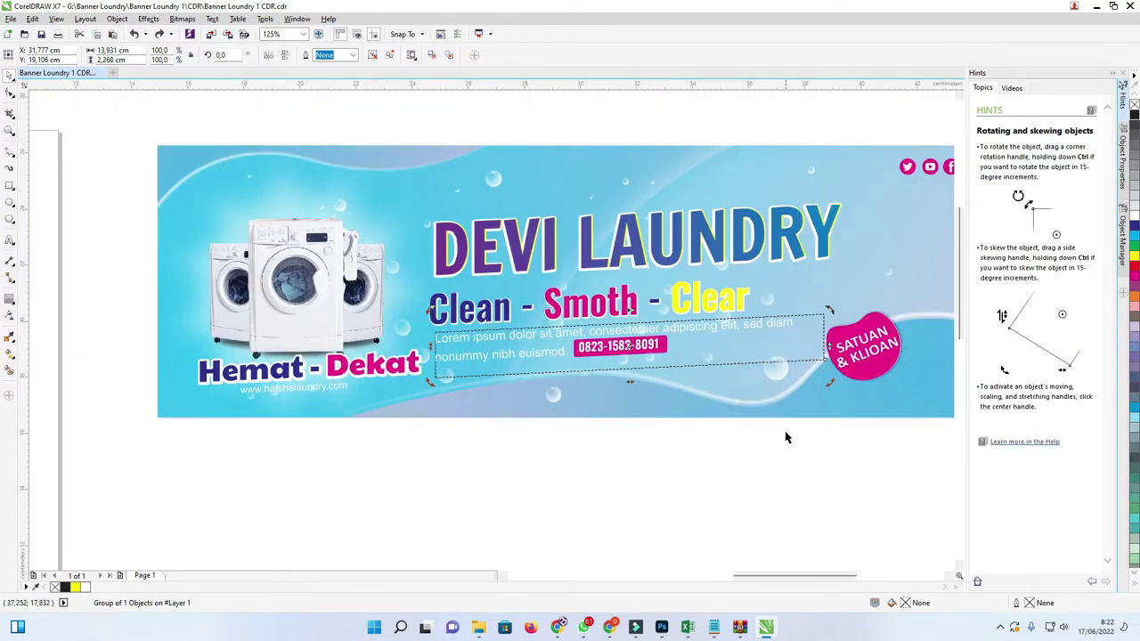
pyautogui.click(787, 461)
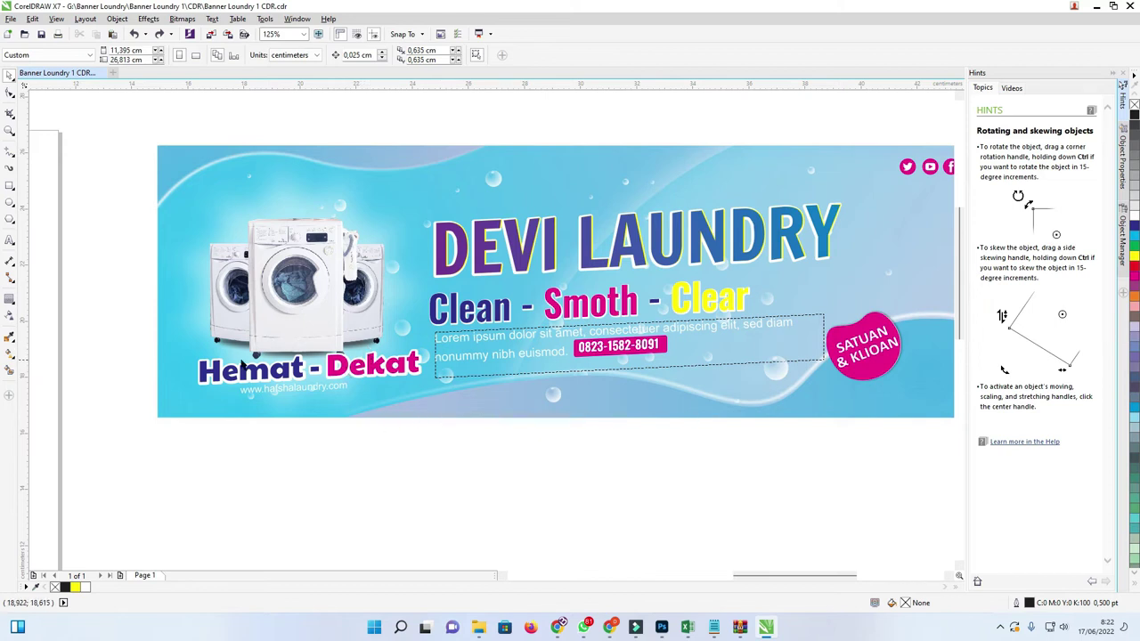
pyautogui.click(324, 386)
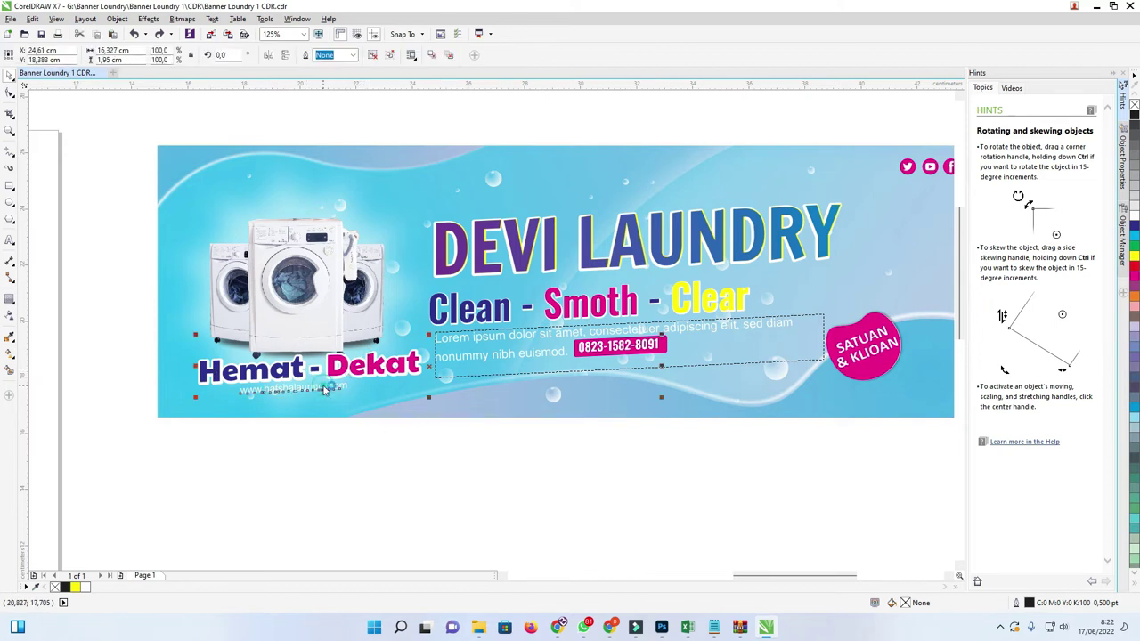
pyautogui.scroll(-2, 263, 321)
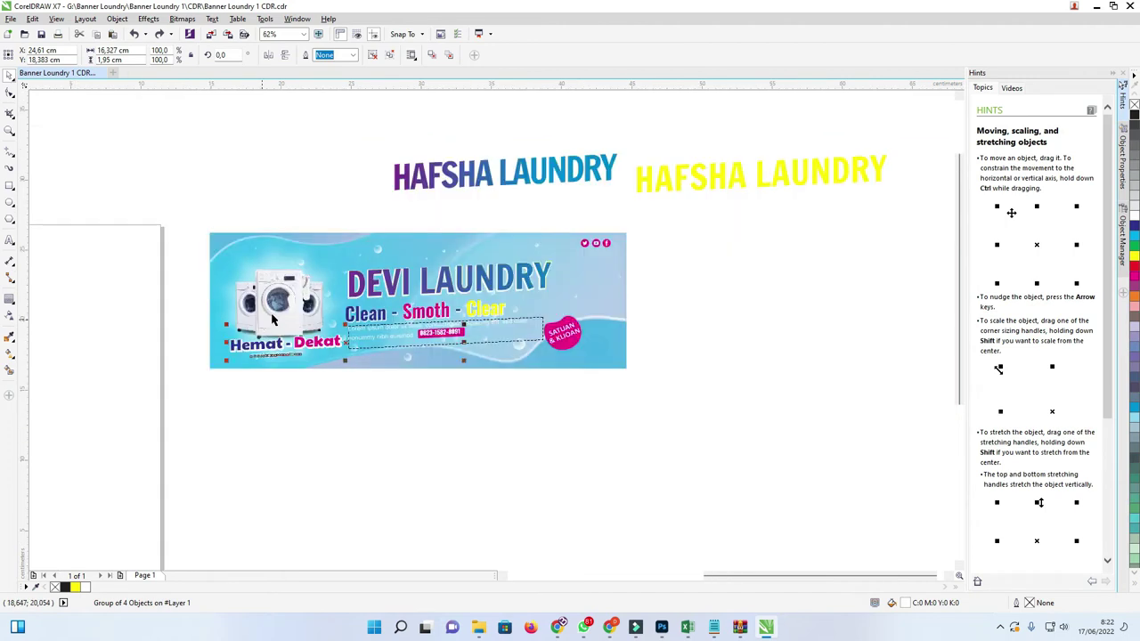
pyautogui.scroll(2, 342, 266)
pyautogui.scroll(-2, 343, 265)
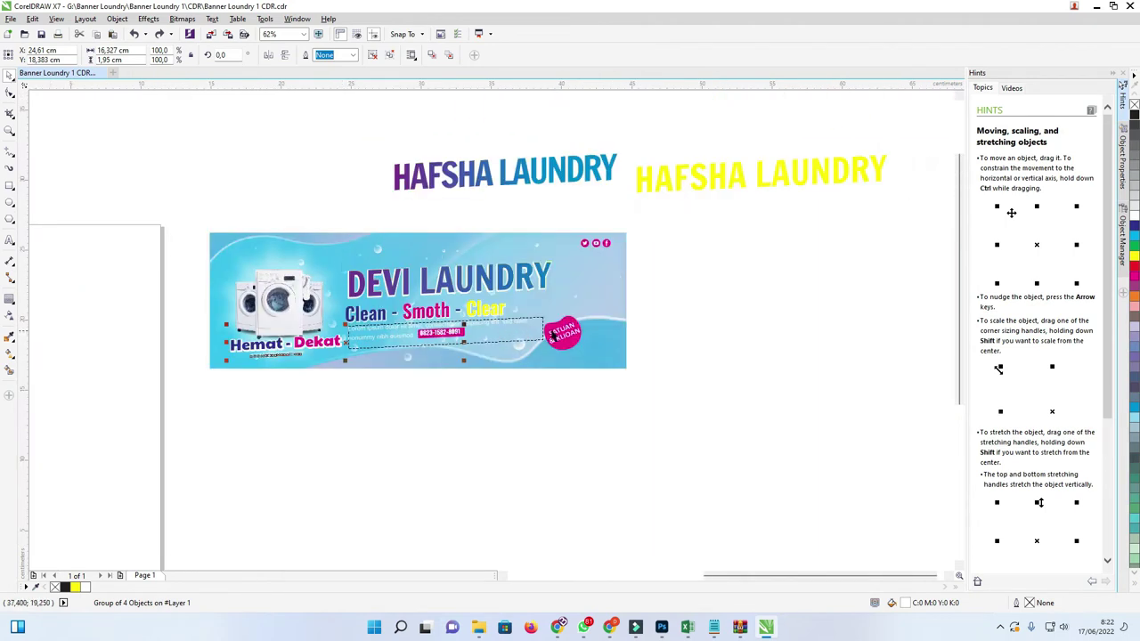
pyautogui.click(615, 320)
pyautogui.scroll(4, 623, 361)
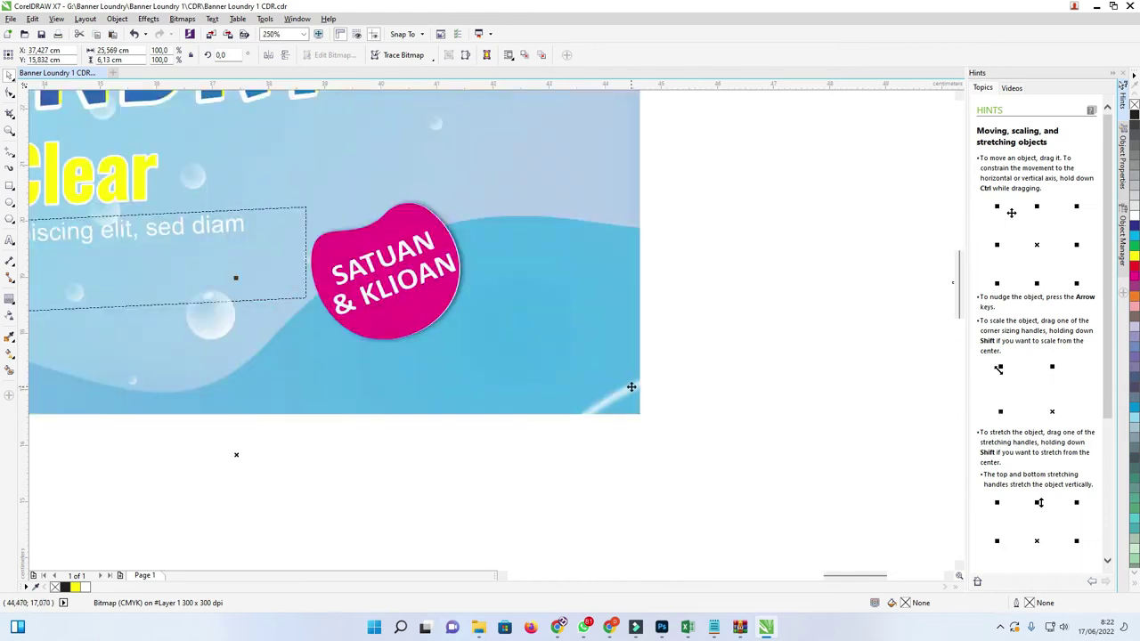
pyautogui.scroll(4, 544, 247)
pyautogui.scroll(4, 552, 251)
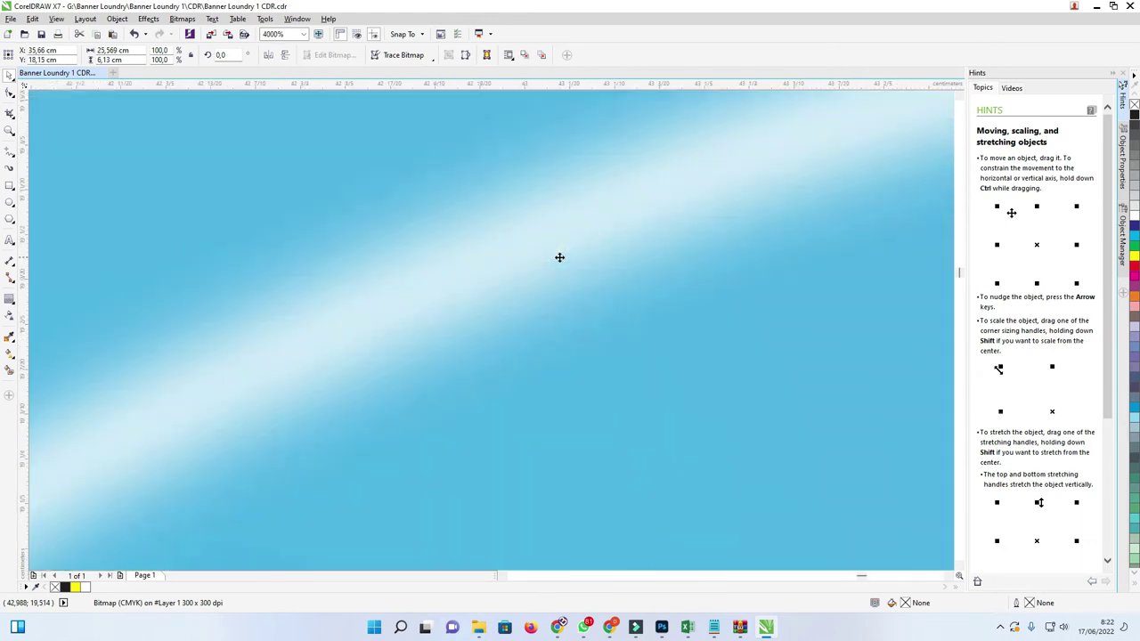
pyautogui.scroll(-6, 559, 256)
pyautogui.click(546, 216)
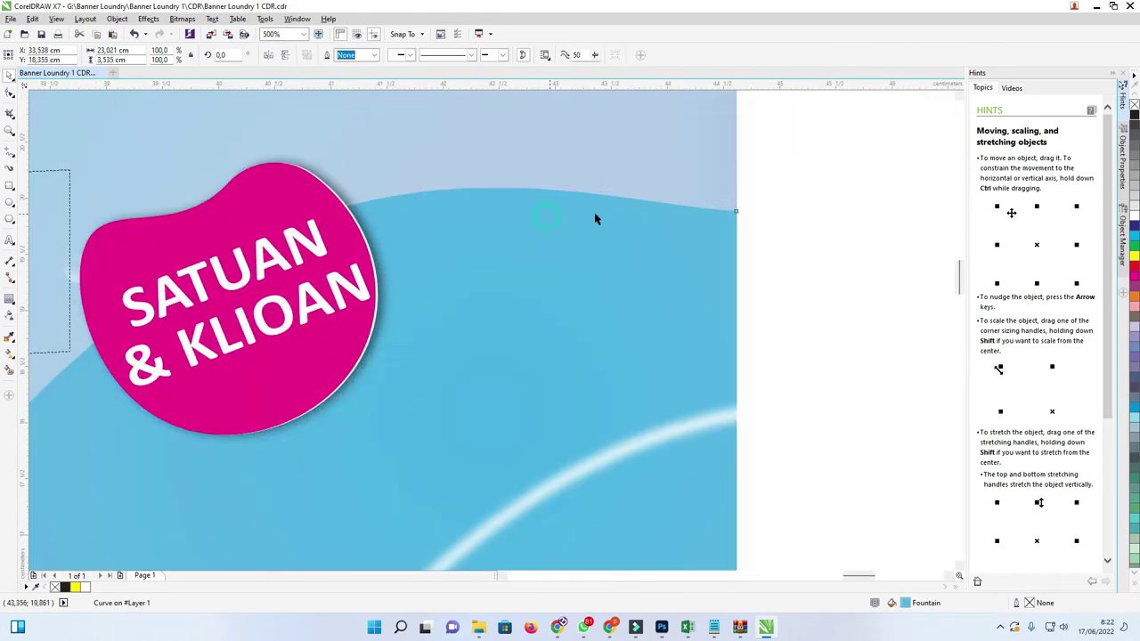
pyautogui.scroll(-2, 377, 174)
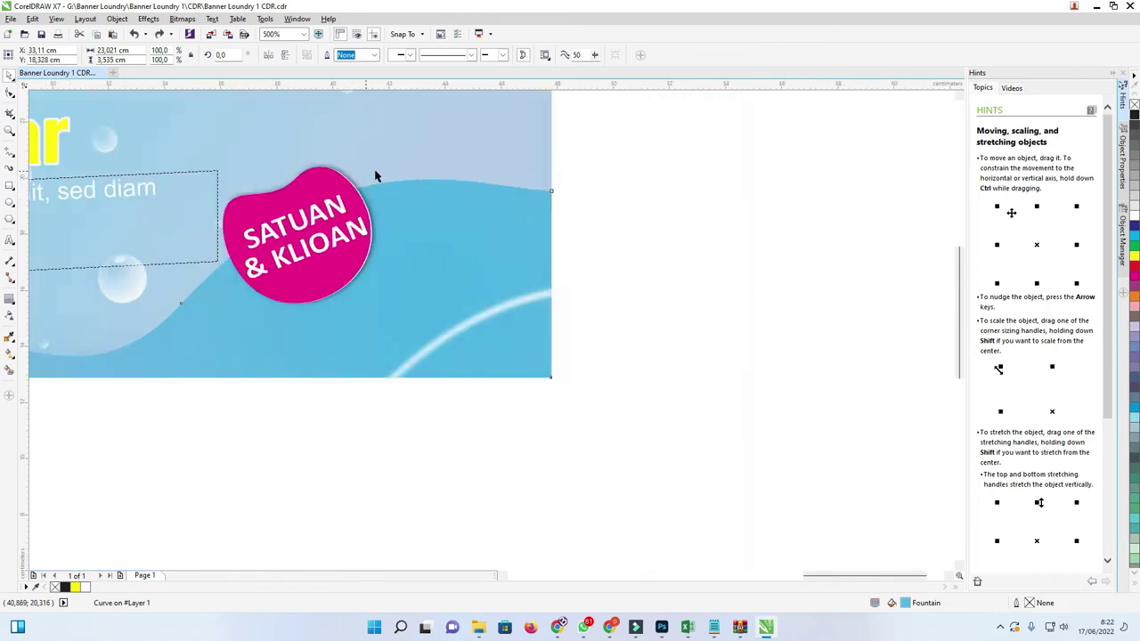
pyautogui.scroll(-2, 377, 174)
pyautogui.moveTo(961, 321); pyautogui.dragTo(962, 268)
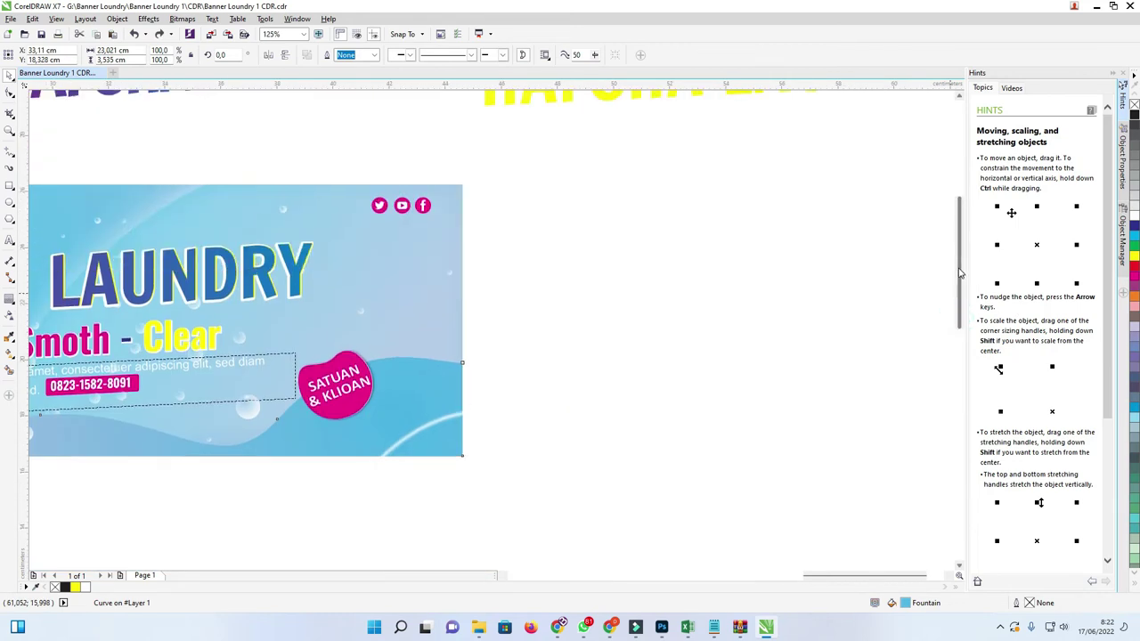
pyautogui.click(9, 93)
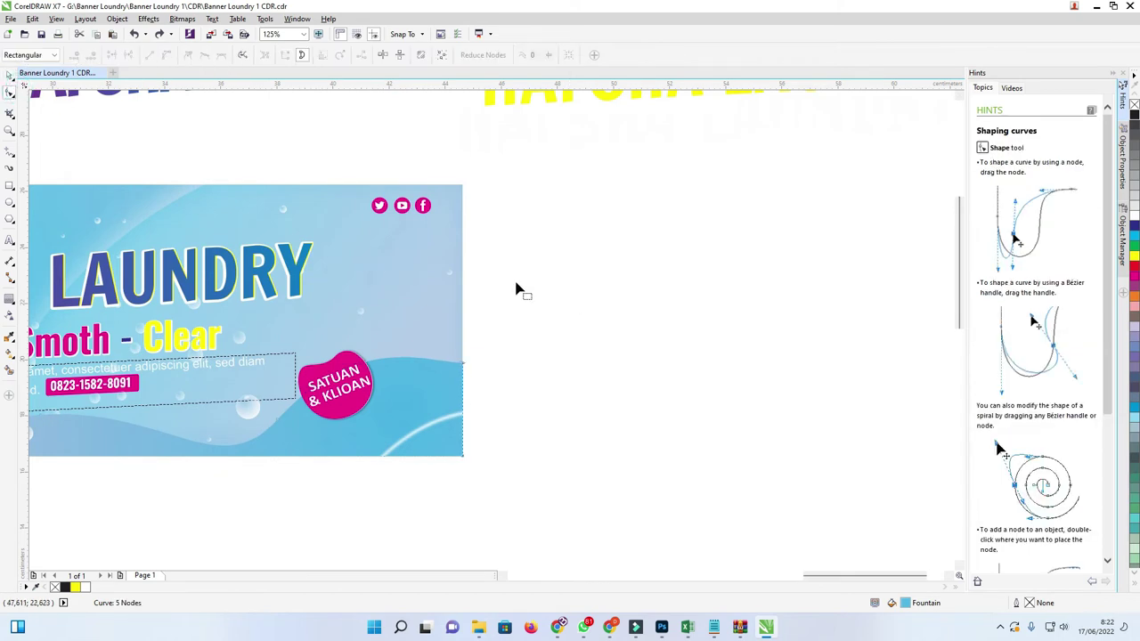
pyautogui.click(464, 368)
pyautogui.press('Delete')
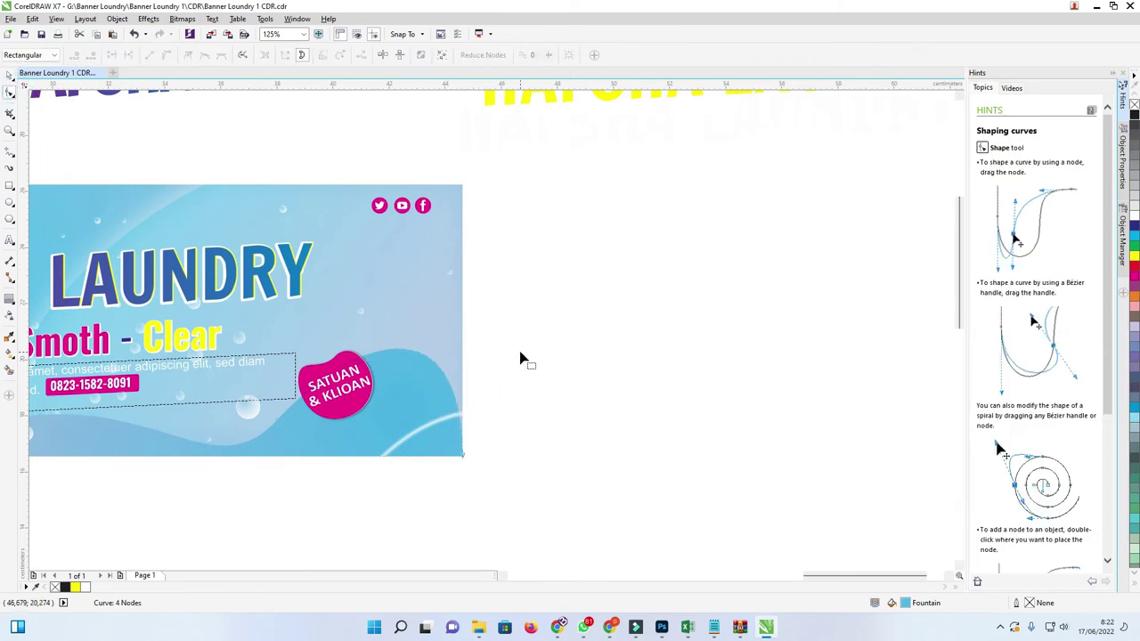
pyautogui.hotkey('ctrl', 'z')
pyautogui.click(10, 76)
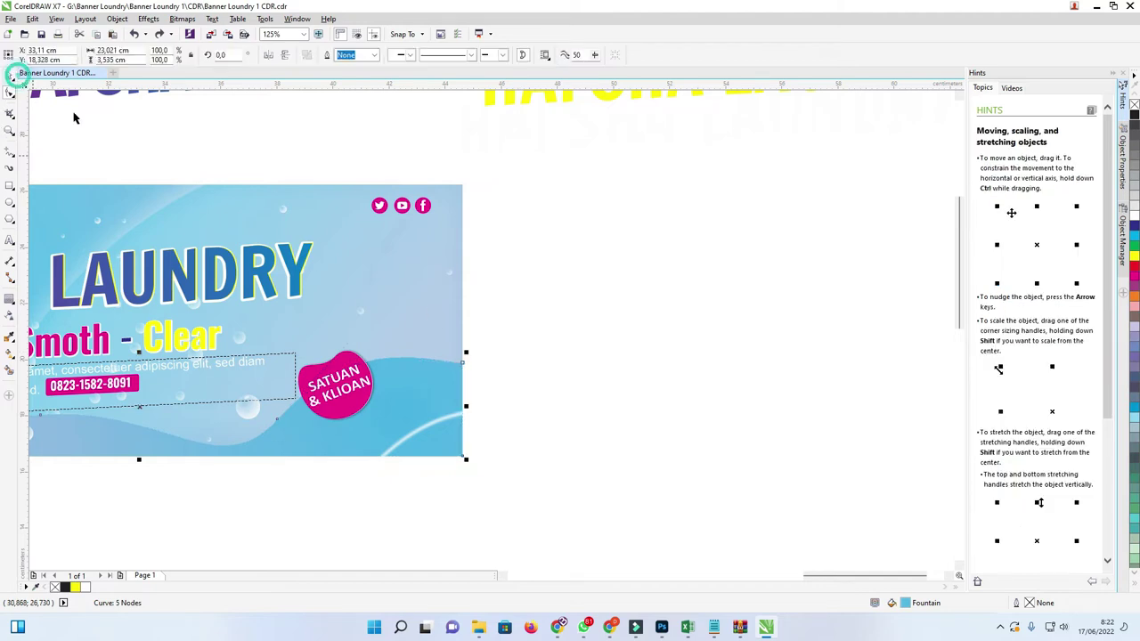
pyautogui.click(303, 128)
pyautogui.scroll(-2, 400, 178)
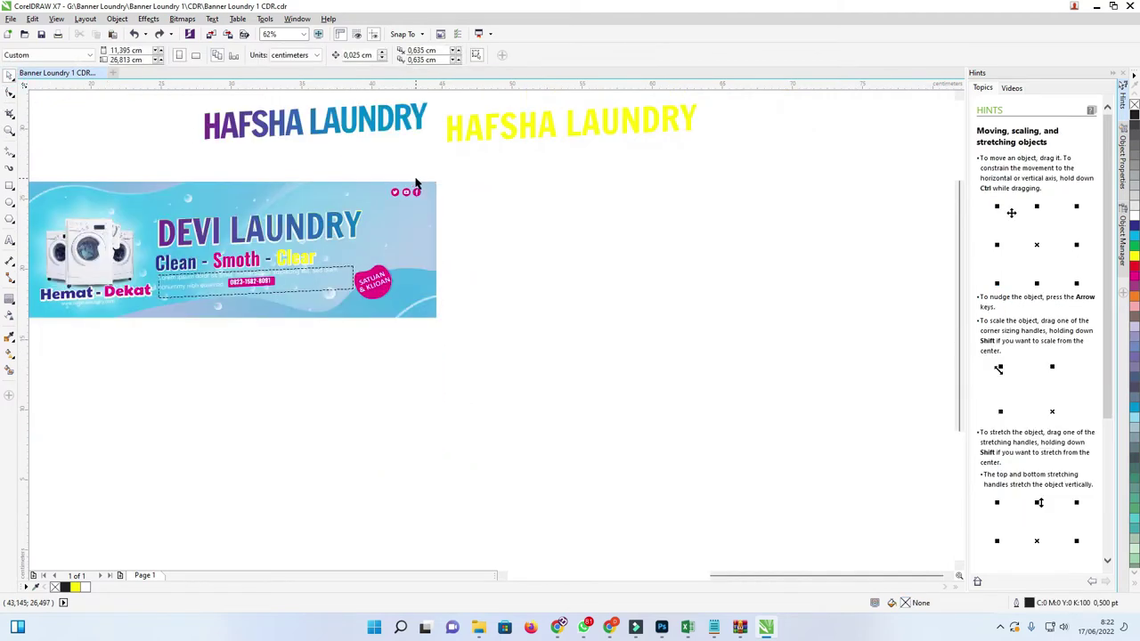
pyautogui.moveTo(732, 575); pyautogui.dragTo(586, 575)
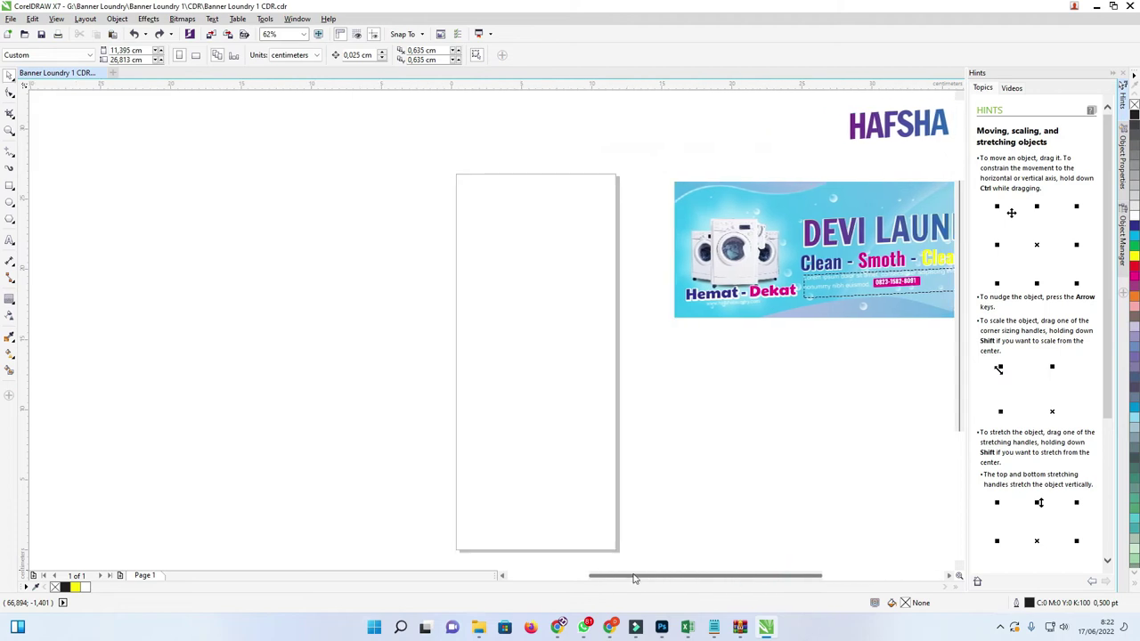
pyautogui.scroll(-2, 376, 276)
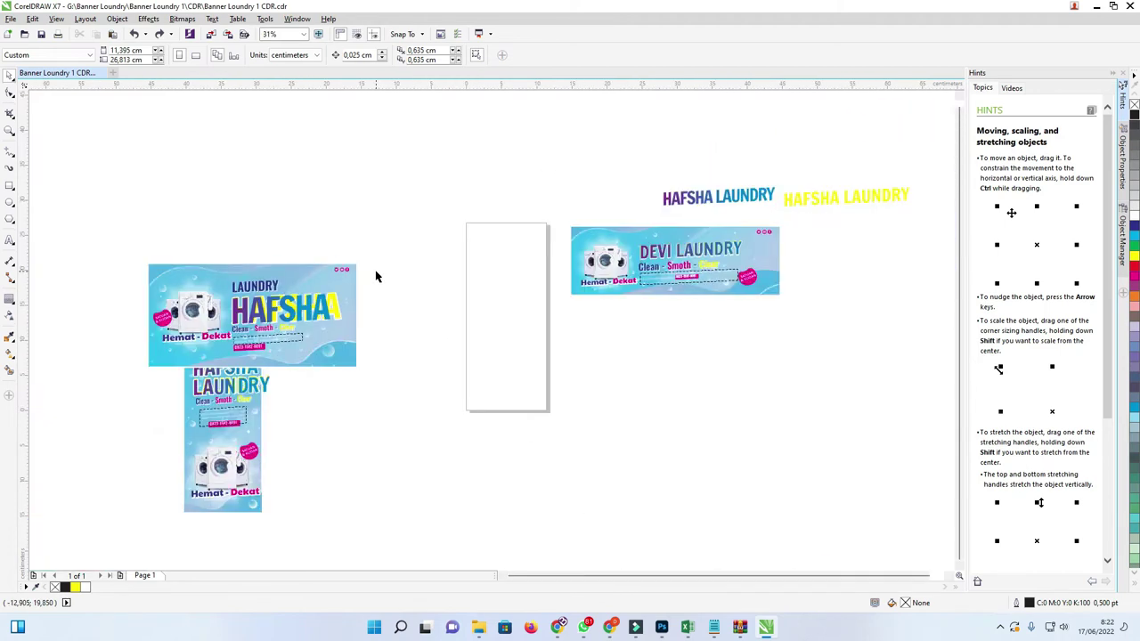
pyautogui.click(659, 628)
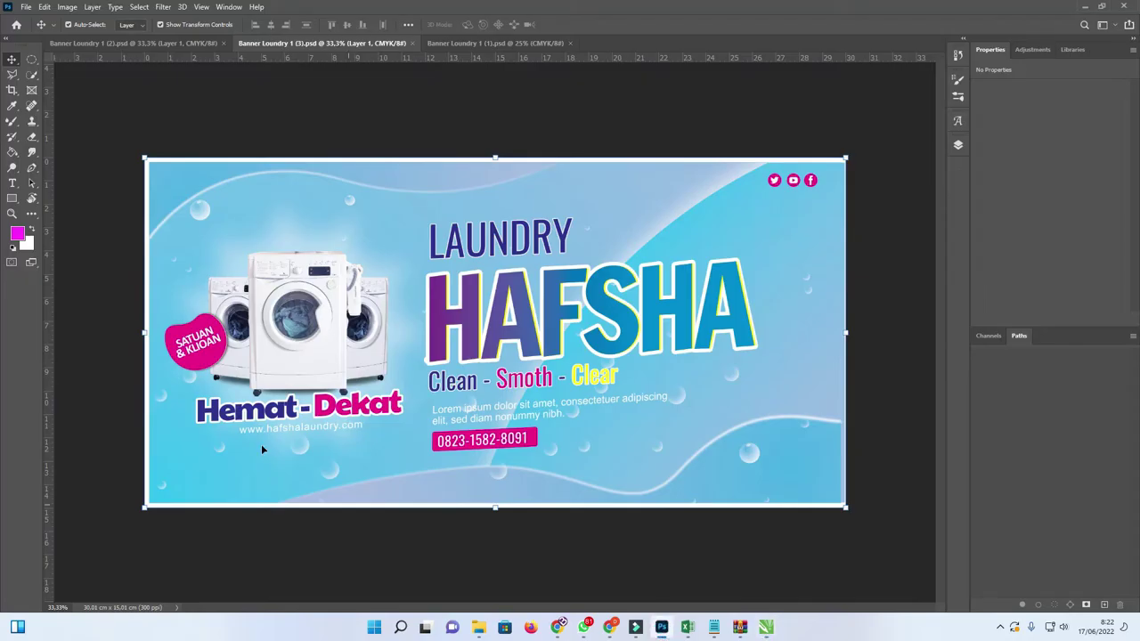
# Step: Cycle through the Banner Loundry 1 (2) and (3) tabs, ending on portrait Banner Loundry 1 (1).psd
pyautogui.click(115, 43)
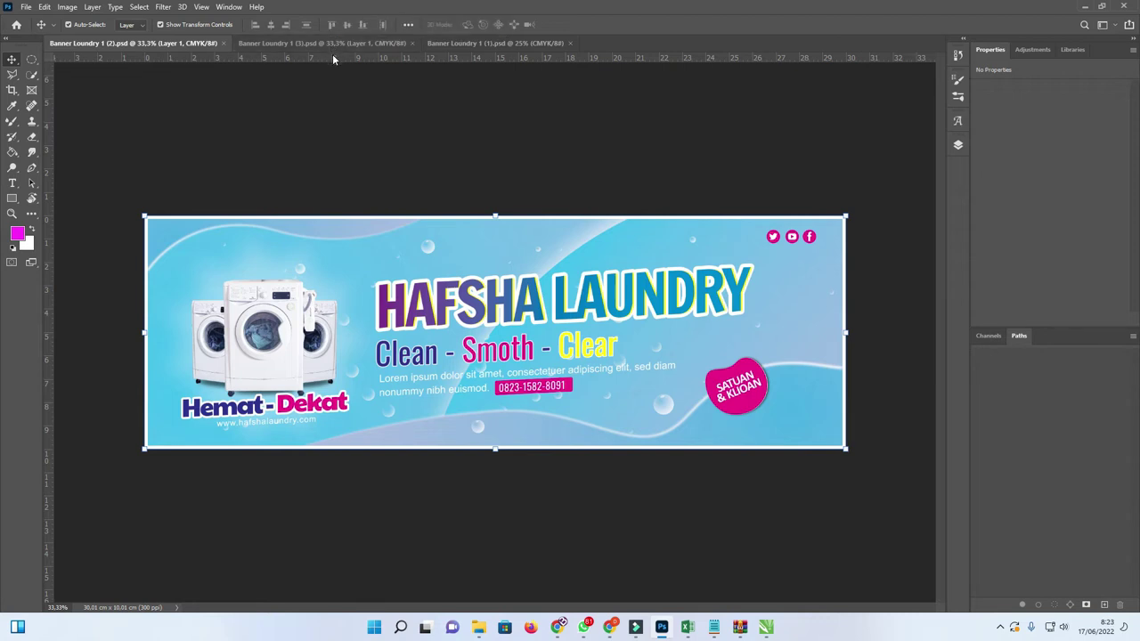
pyautogui.click(381, 43)
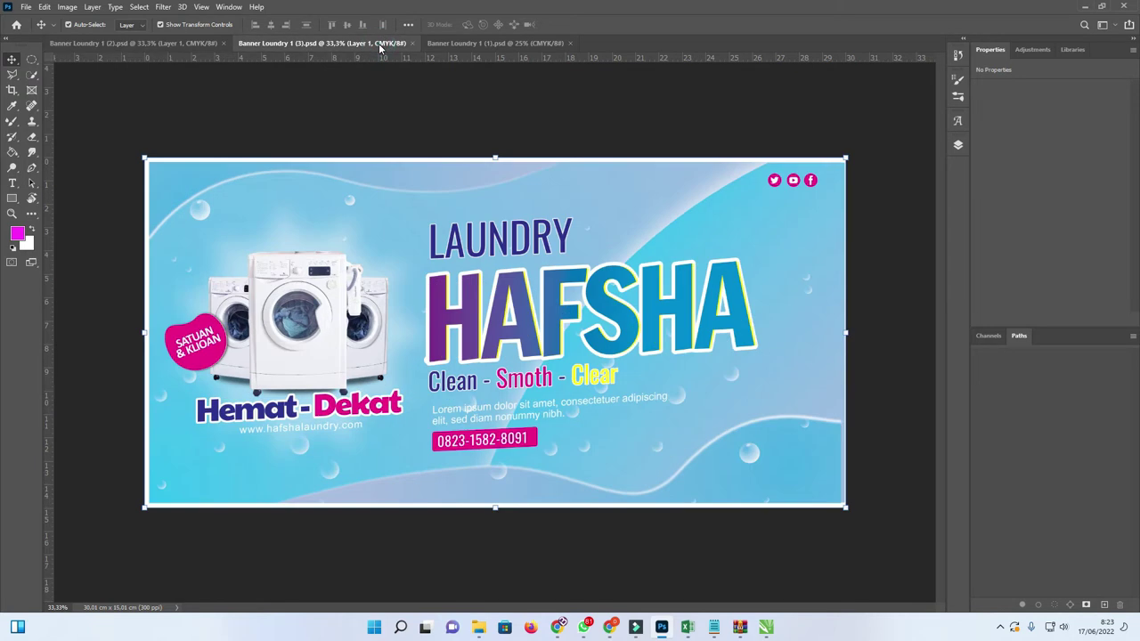
pyautogui.click(485, 44)
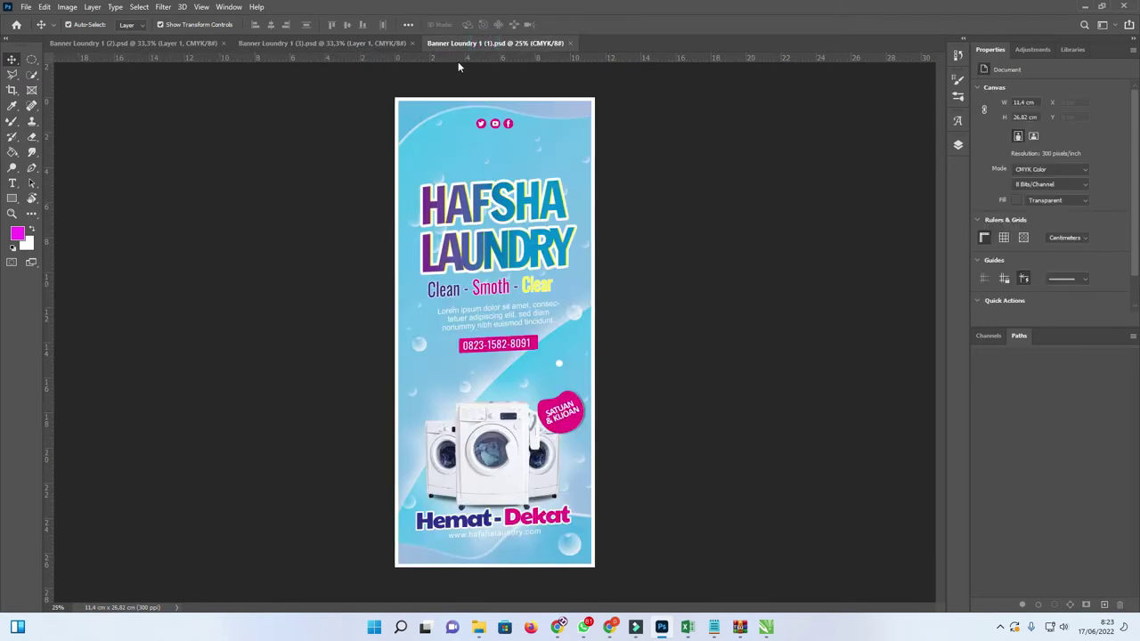
pyautogui.click(339, 44)
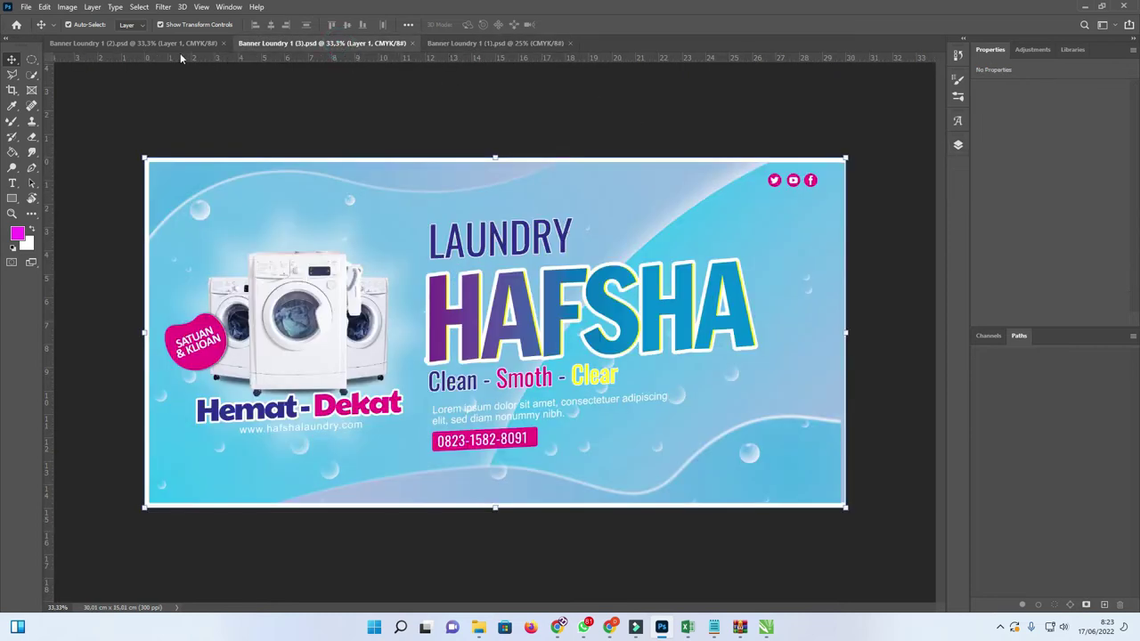
pyautogui.click(150, 43)
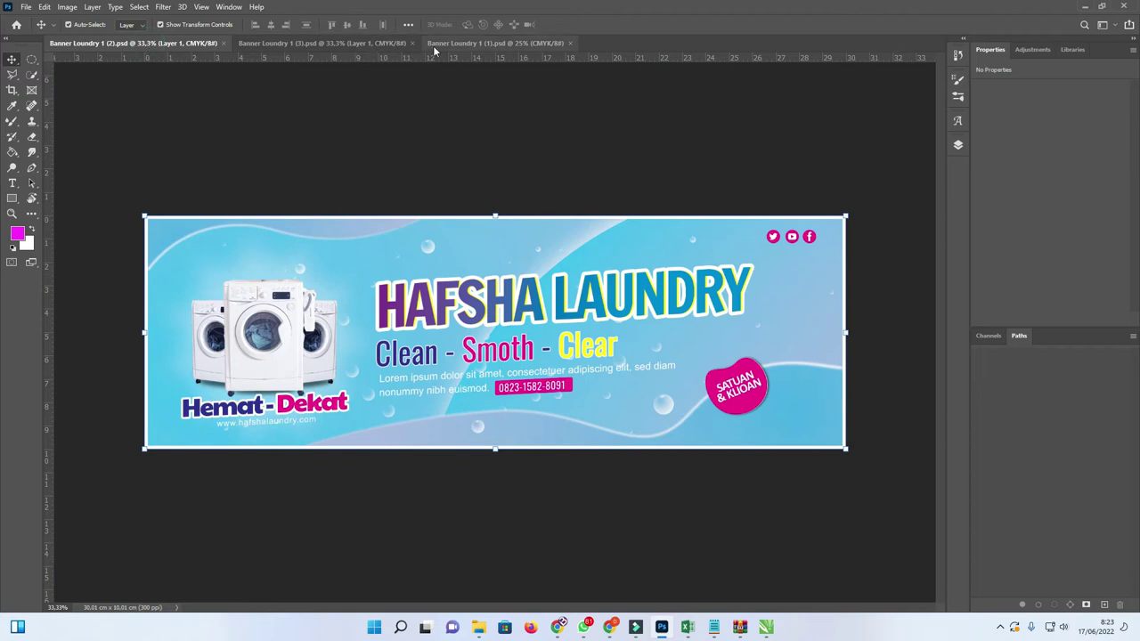
pyautogui.click(480, 44)
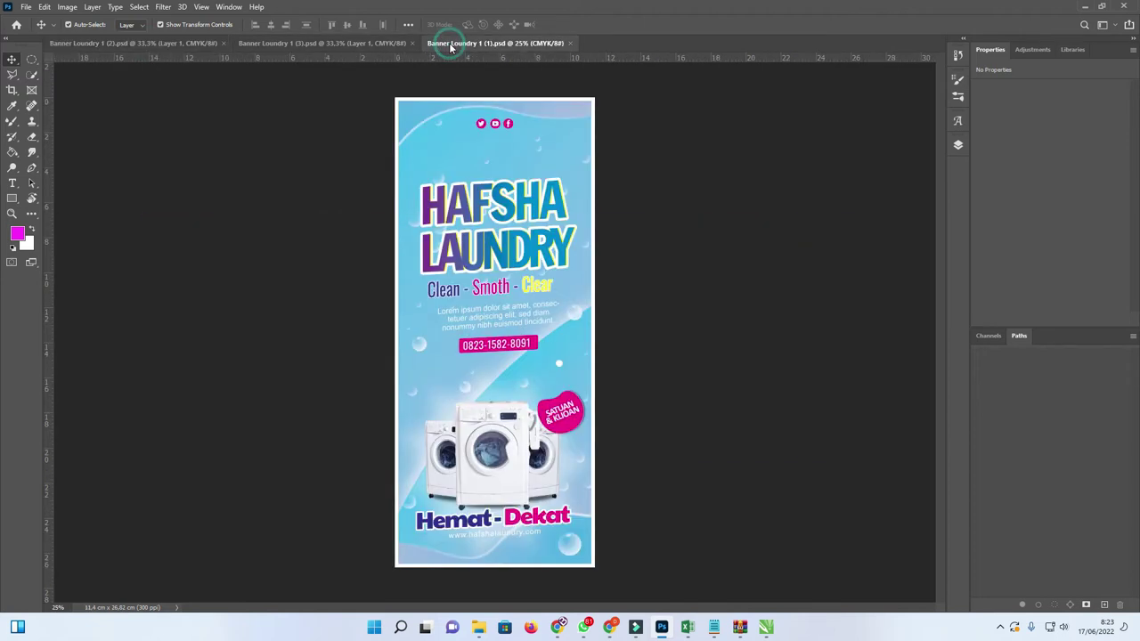
# Step: Ungroup Layer 1 and the banner's layer group in the Layers panel
pyautogui.click(958, 145)
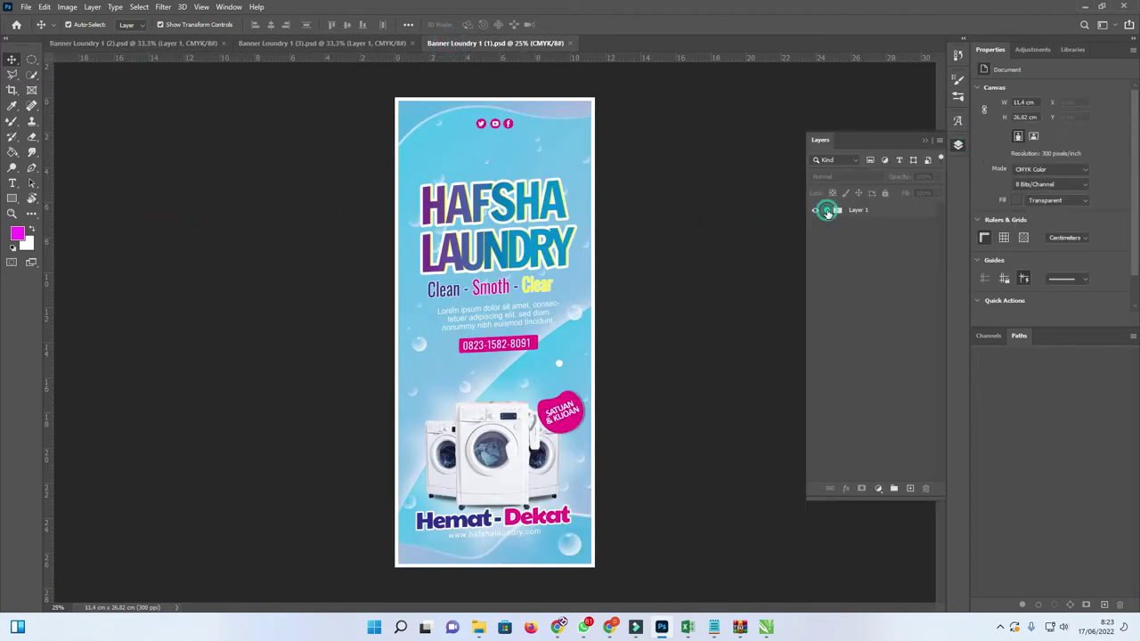
pyautogui.click(828, 210)
pyautogui.rightClick(878, 210)
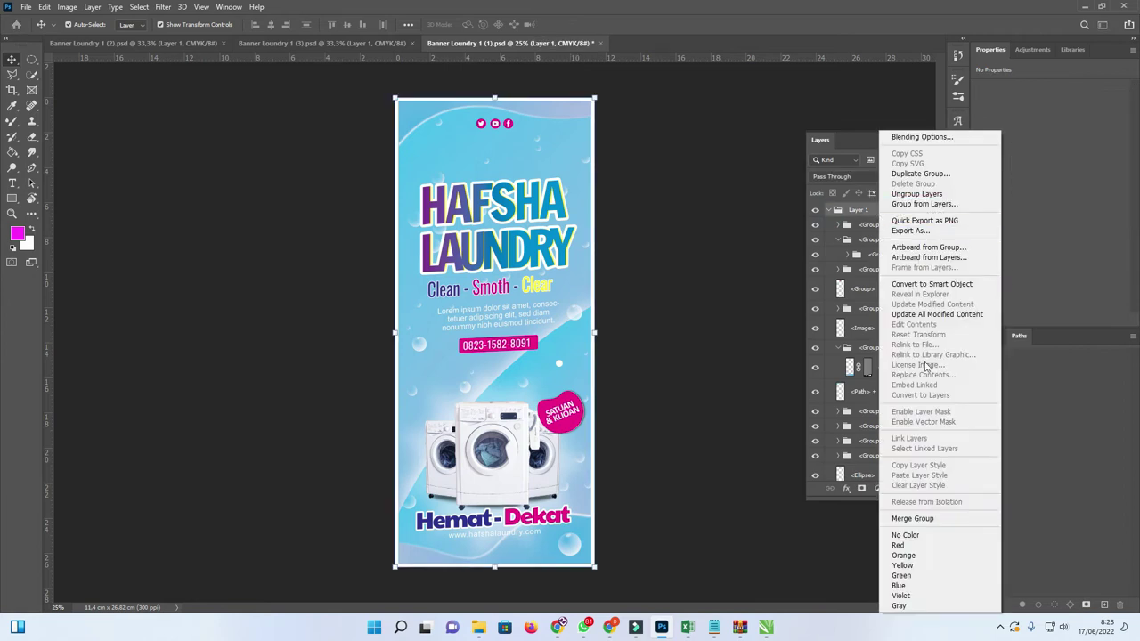
pyautogui.click(916, 194)
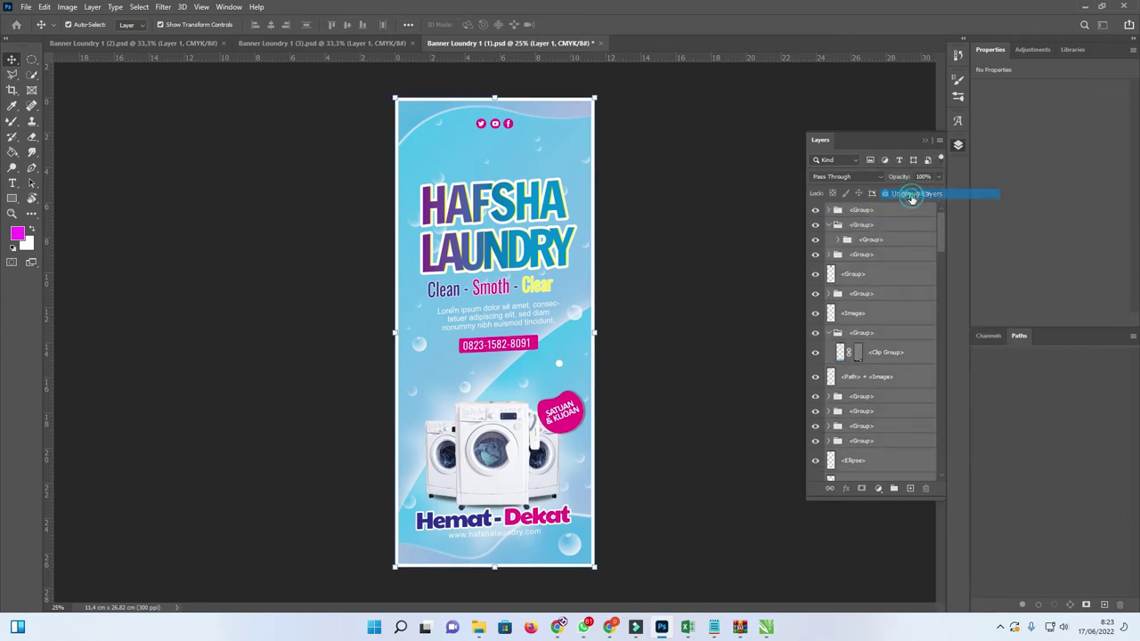
pyautogui.rightClick(853, 213)
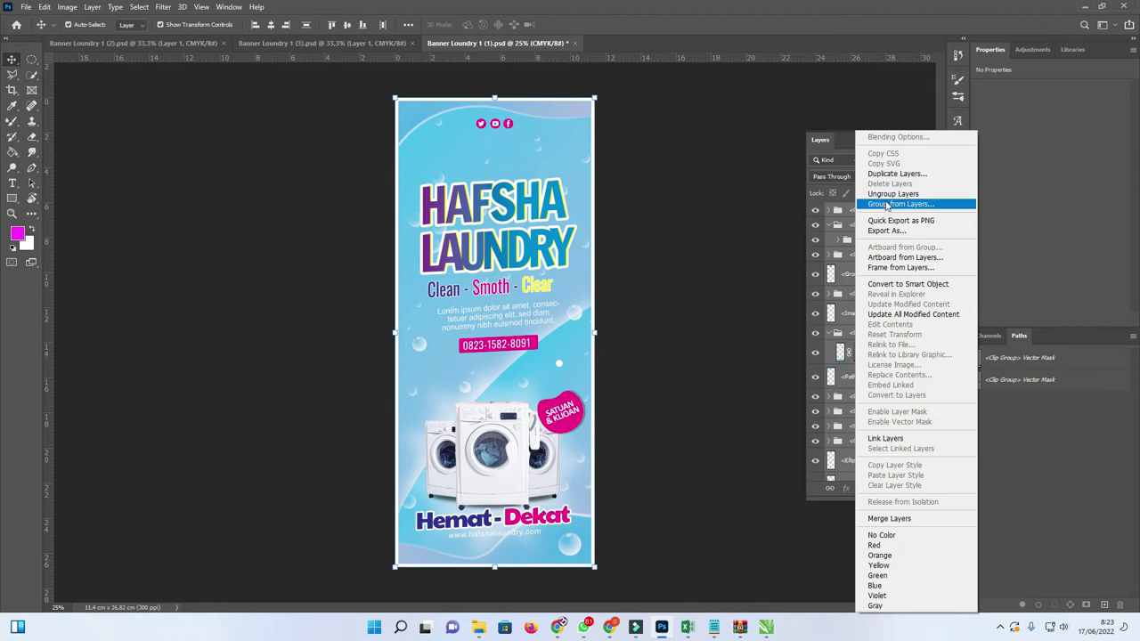
pyautogui.click(887, 195)
pyautogui.click(778, 269)
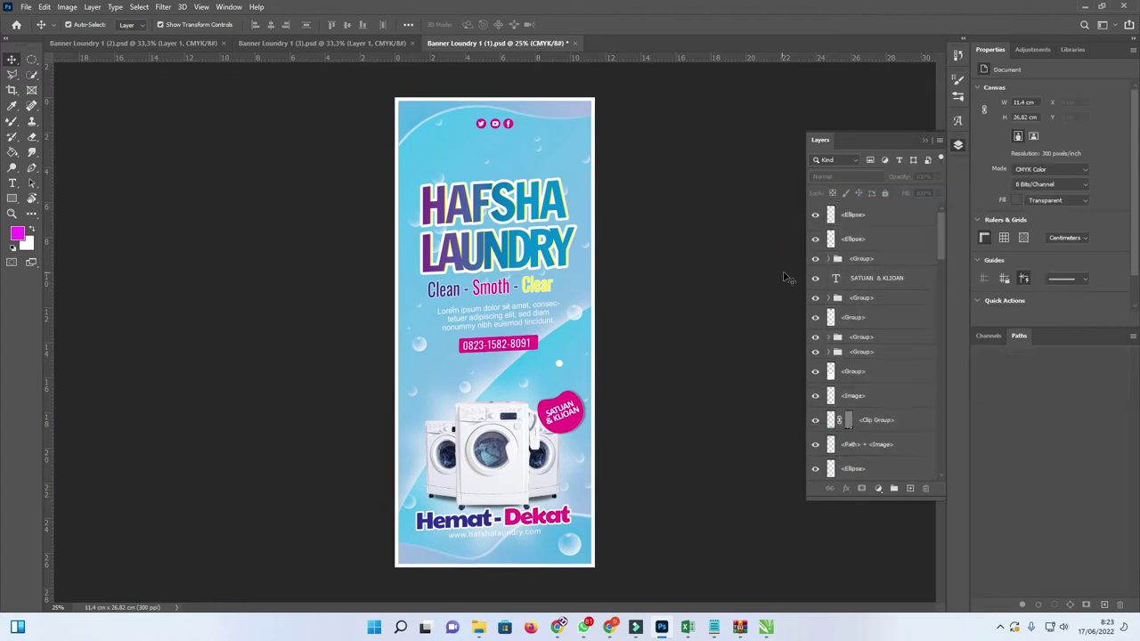
# Step: Toggle layer visibility to identify the badge, headline, phone number and tagline layers
pyautogui.click(816, 280)
pyautogui.click(816, 281)
pyautogui.click(816, 281)
pyautogui.click(816, 281)
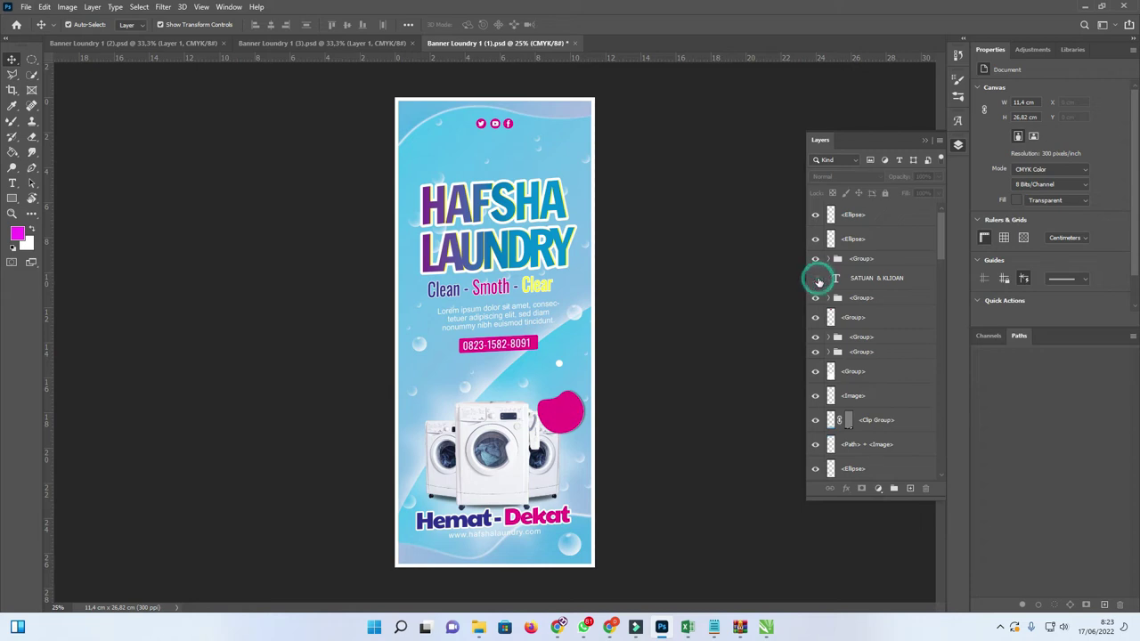
pyautogui.click(817, 281)
pyautogui.click(816, 259)
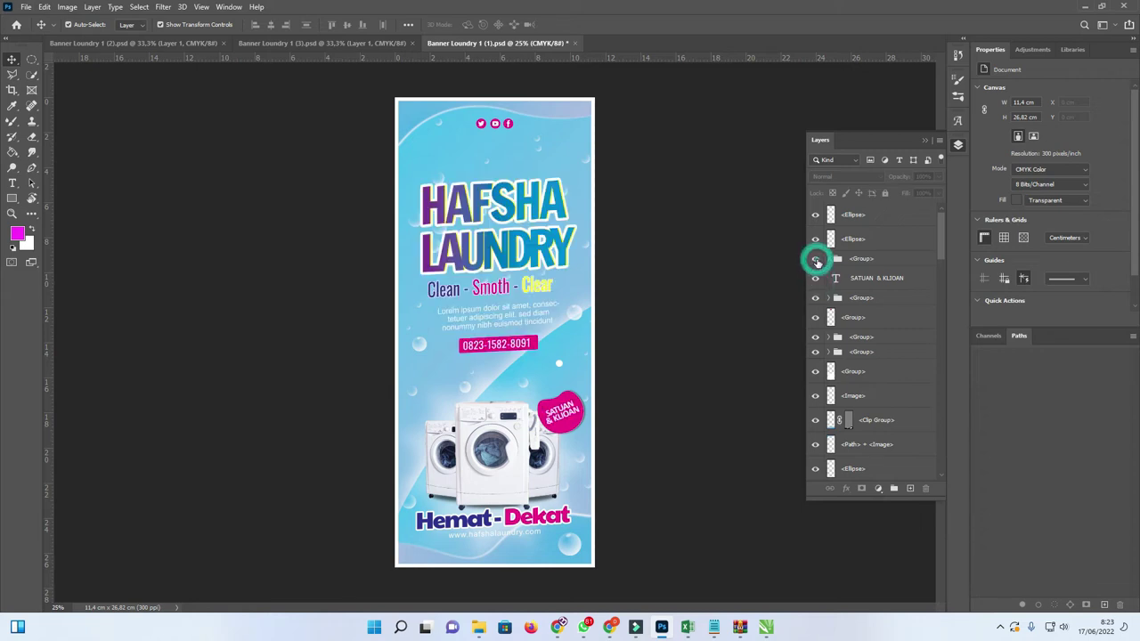
pyautogui.click(827, 259)
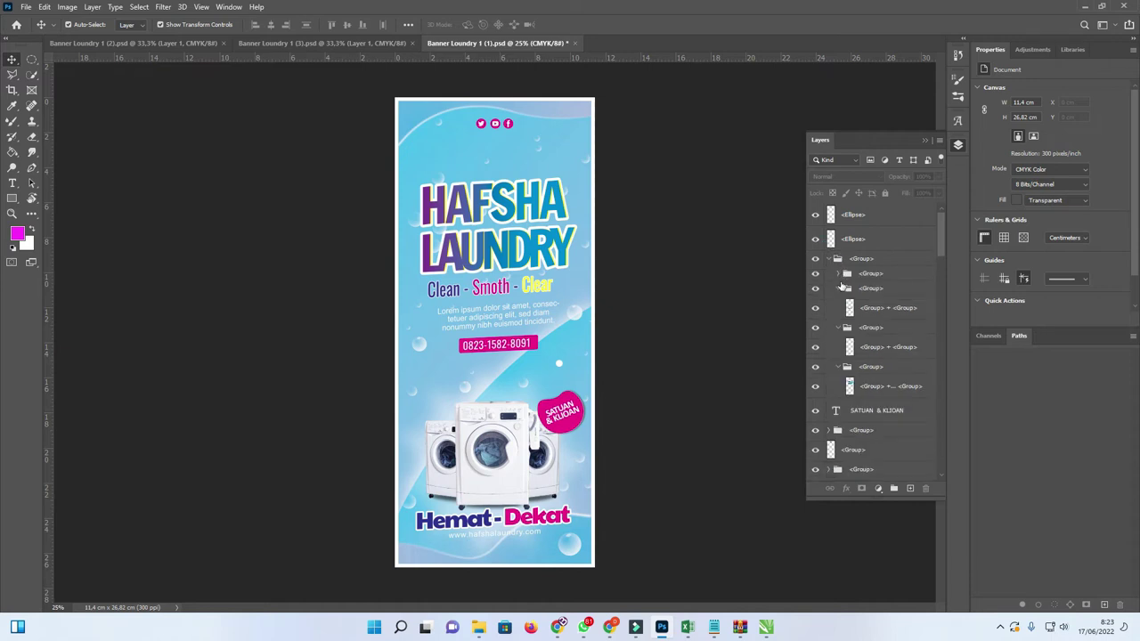
pyautogui.click(815, 273)
pyautogui.click(815, 308)
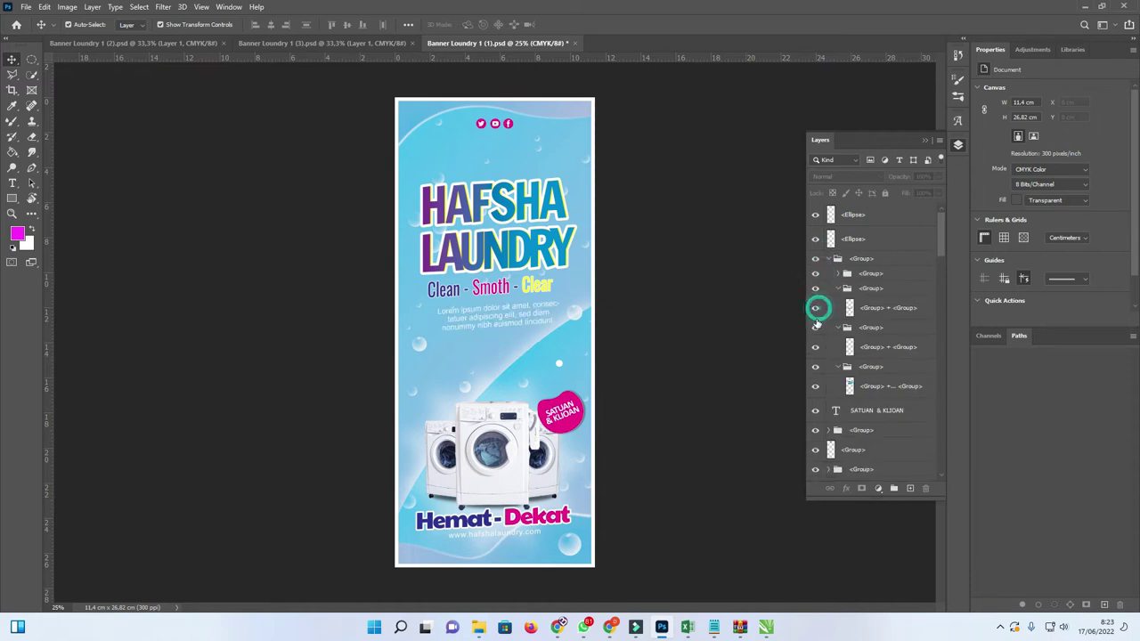
pyautogui.click(815, 308)
pyautogui.click(815, 328)
pyautogui.click(816, 367)
pyautogui.click(816, 366)
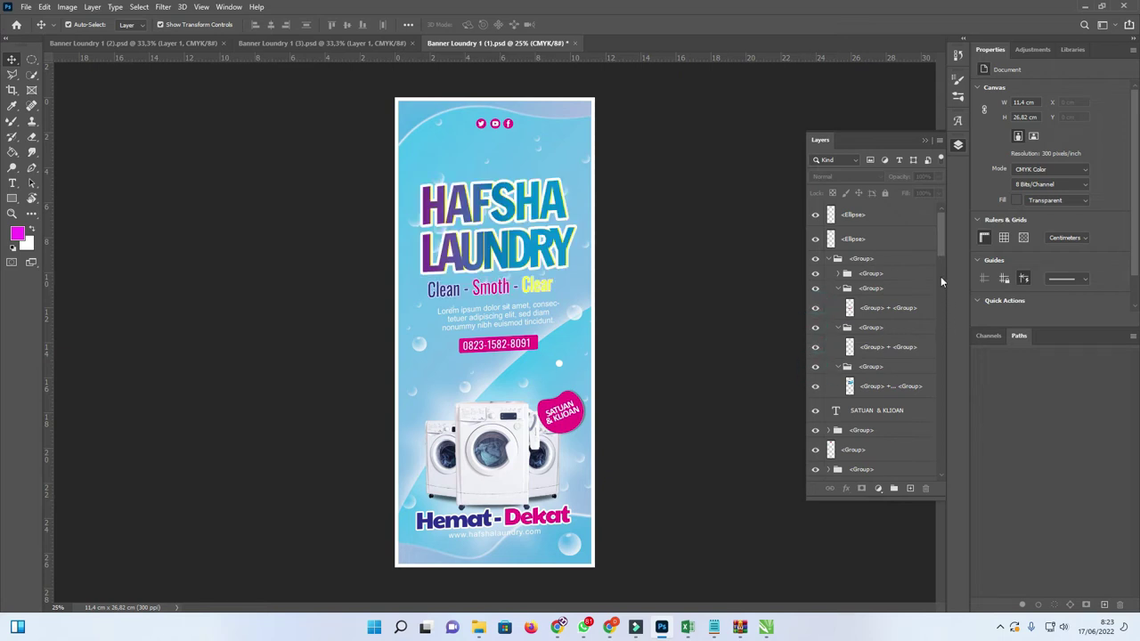
# Step: Expand the title group and select the HAFSHA LAUNDRY title layer
pyautogui.moveTo(944, 252)
pyautogui.mouseDown()
pyautogui.moveTo(943, 272)
pyautogui.moveTo(944, 258)
pyautogui.mouseUp()
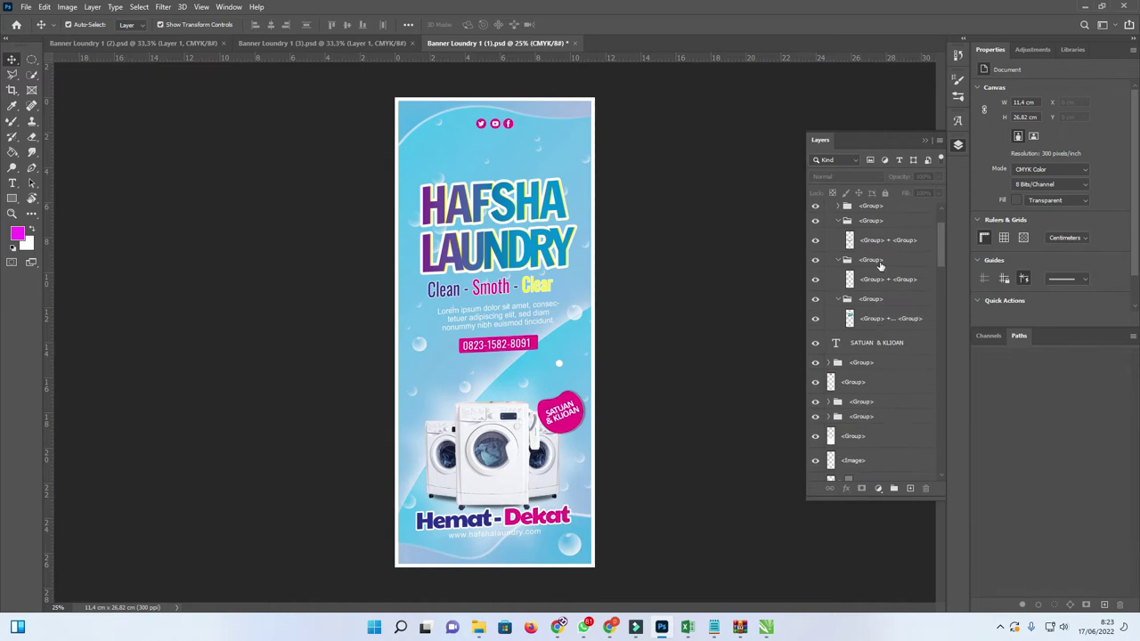
pyautogui.click(815, 259)
pyautogui.click(815, 259)
pyautogui.click(814, 299)
pyautogui.click(813, 299)
pyautogui.rightClick(840, 303)
pyautogui.click(840, 303)
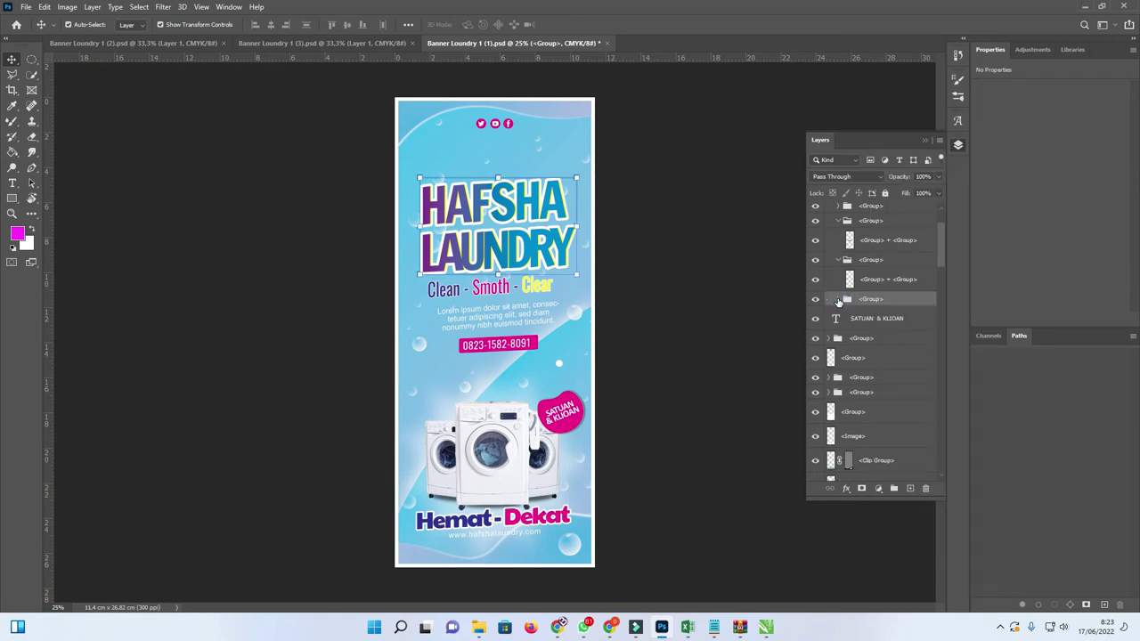
pyautogui.click(838, 300)
pyautogui.click(815, 319)
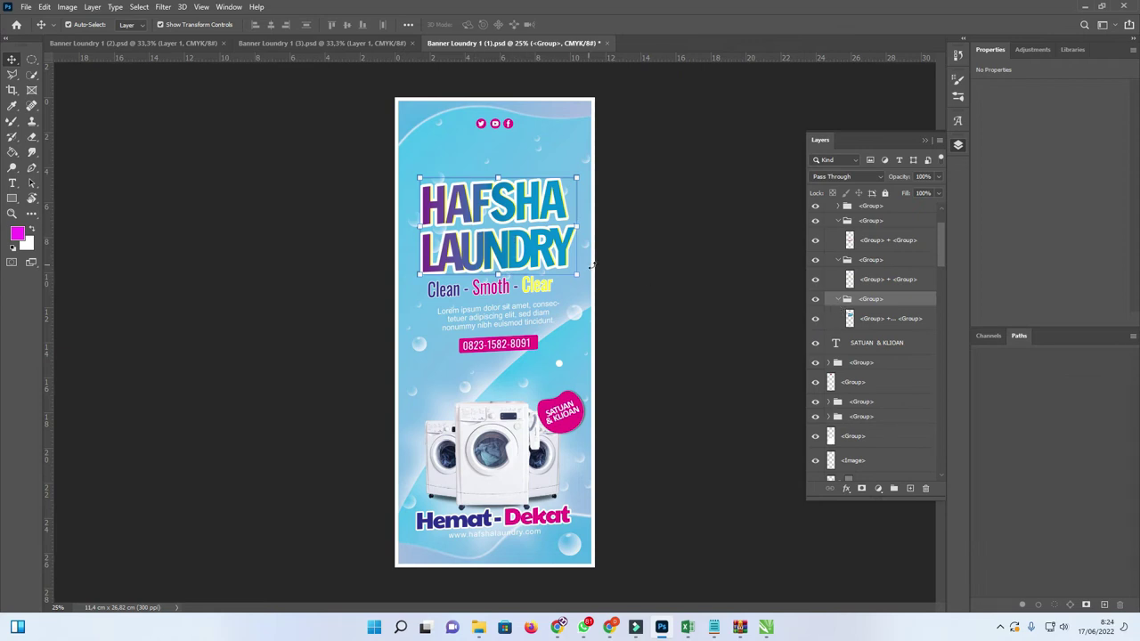
pyautogui.click(658, 279)
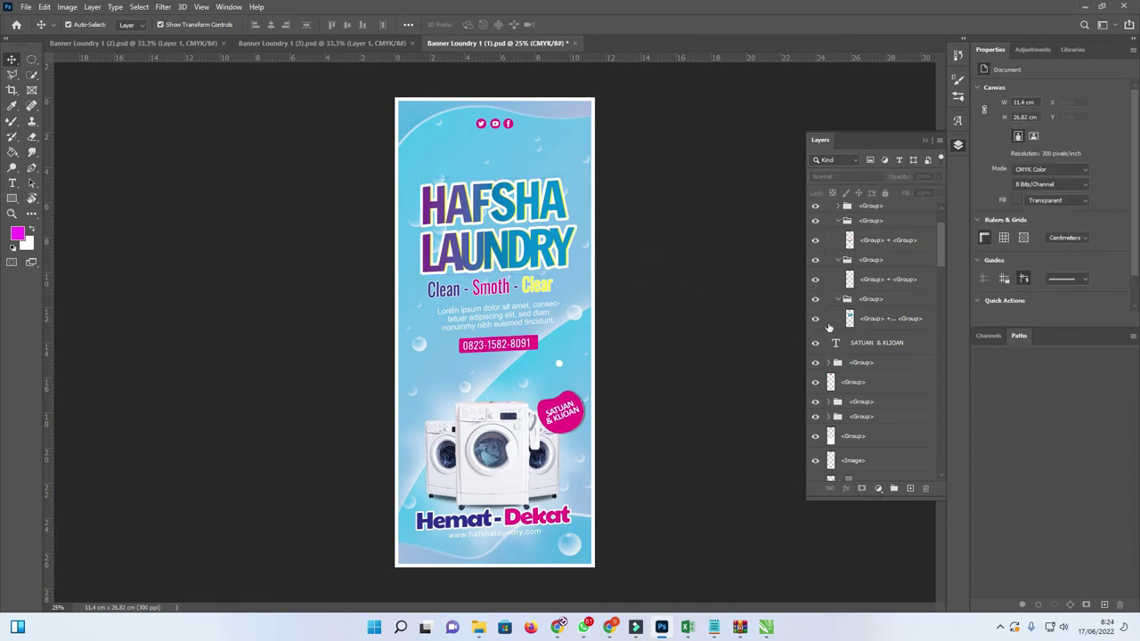
pyautogui.click(517, 256)
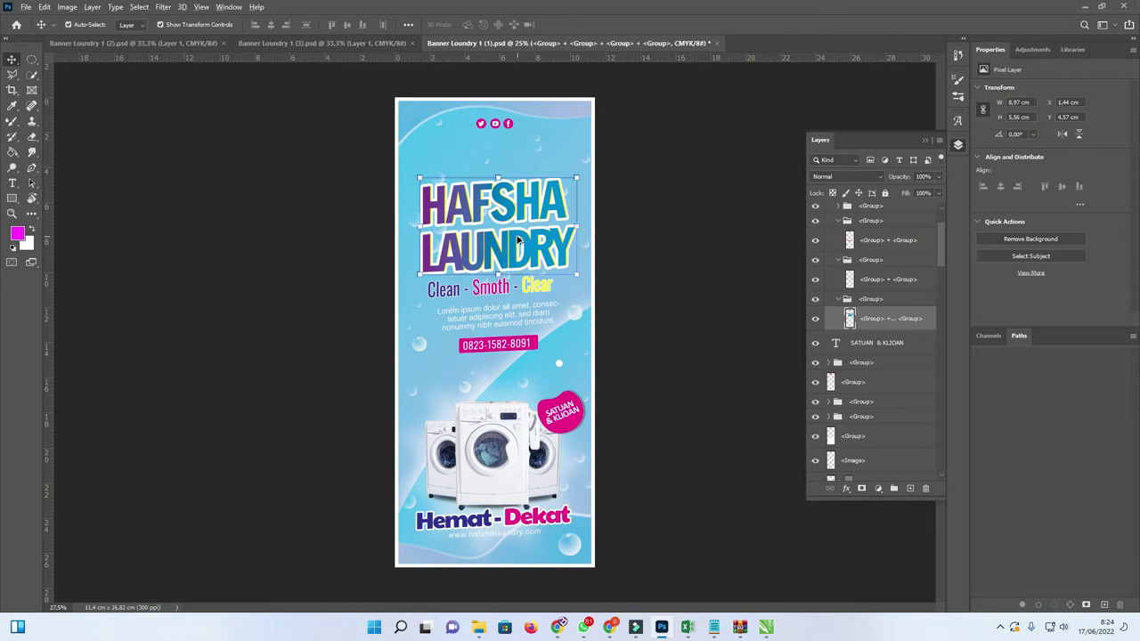
# Step: Hide the HAFSHA LAUNDRY layer and type a new 'DEVA LAUNDRY' title near the top
pyautogui.scroll(2, 515, 250)
pyautogui.scroll(1, 517, 242)
pyautogui.scroll(1, 518, 239)
pyautogui.scroll(-1, 518, 239)
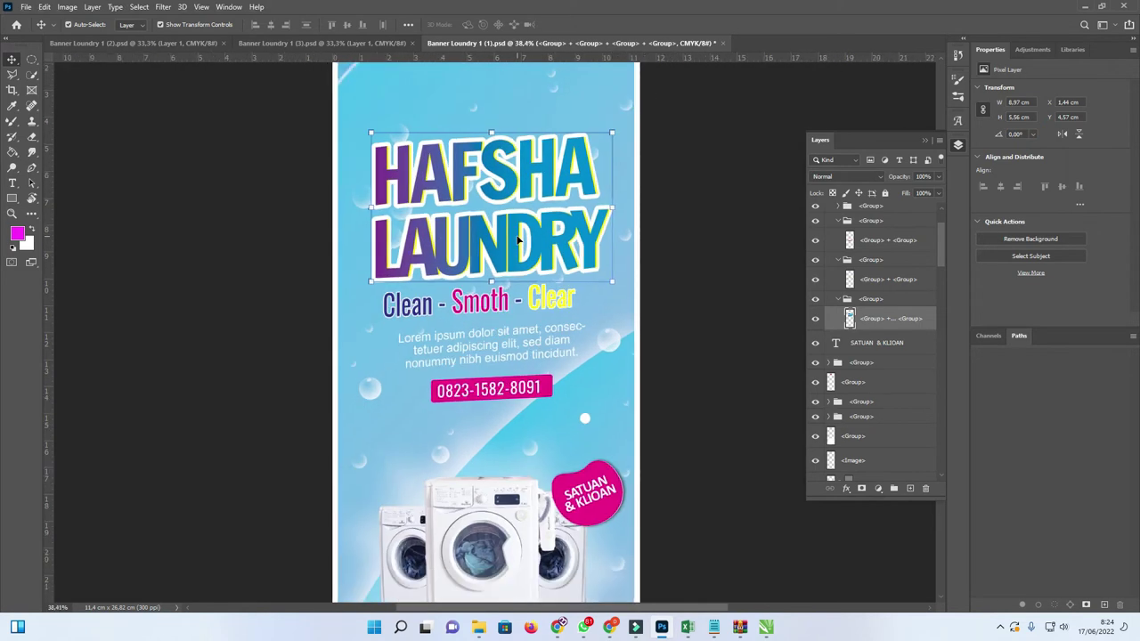
pyautogui.click(815, 318)
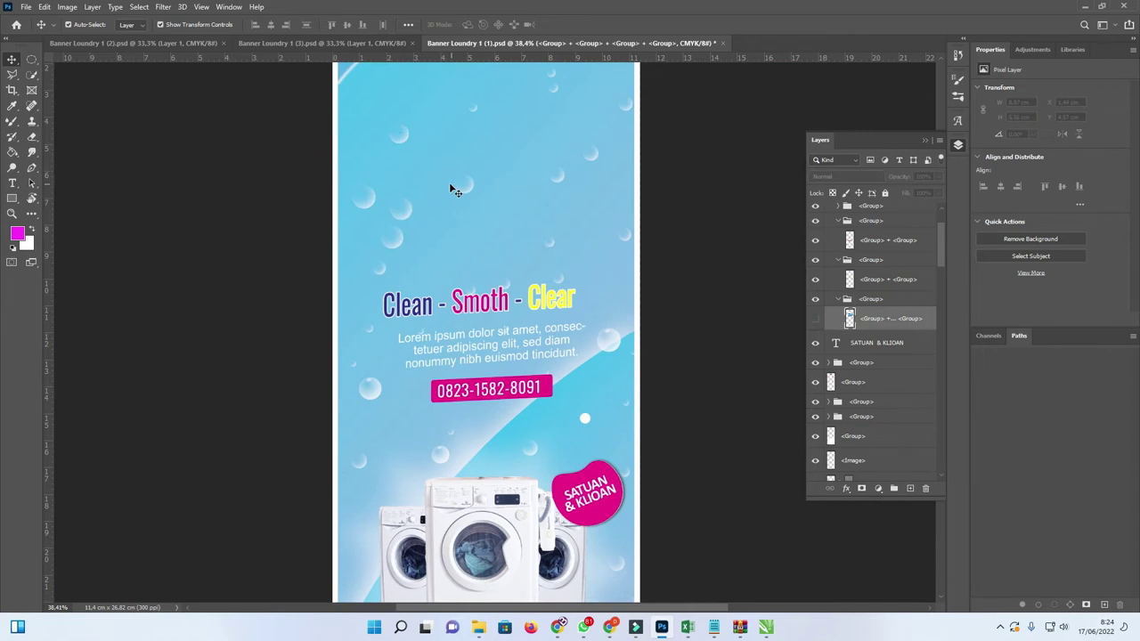
pyautogui.press('t')
pyautogui.click(433, 177)
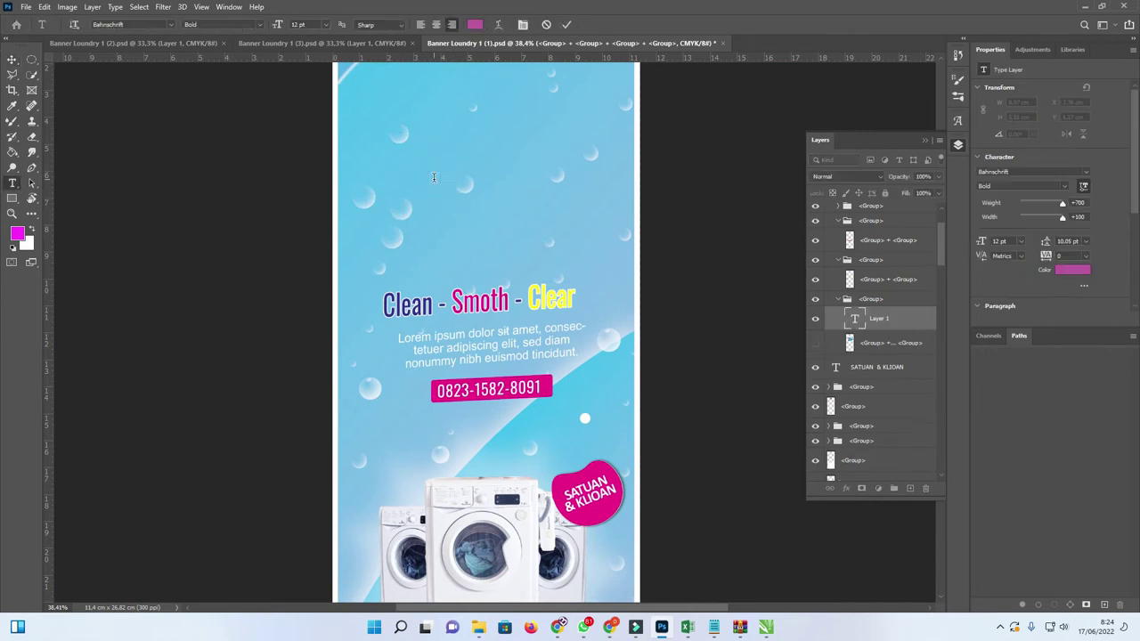
pyautogui.write('DEV')
pyautogui.write('A LAUND')
pyautogui.write('RY')
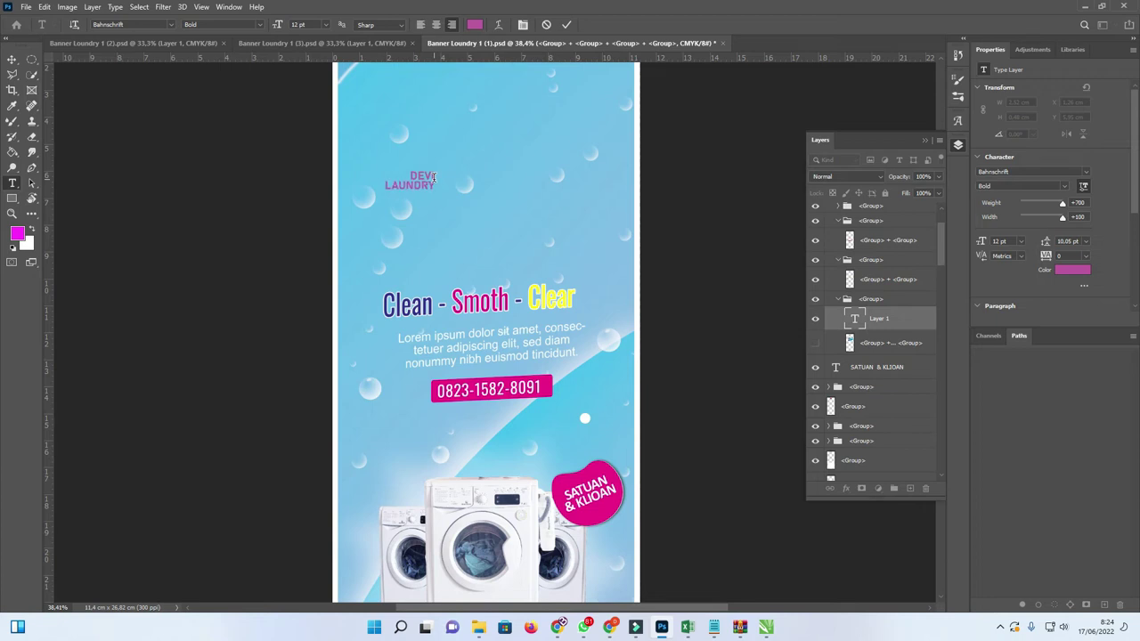
pyautogui.click(11, 59)
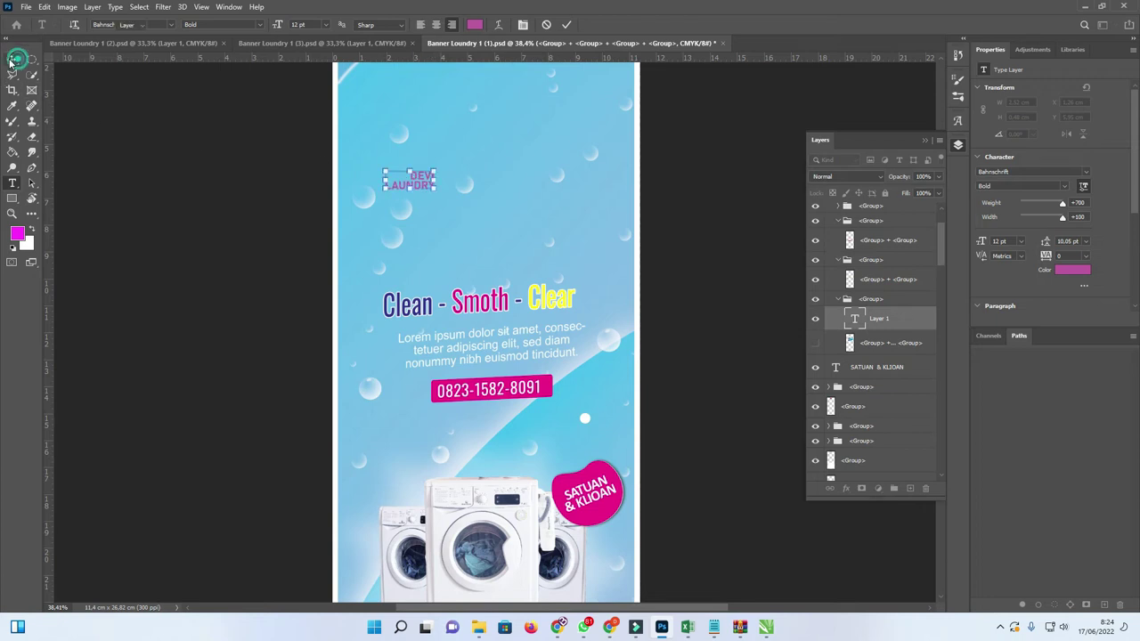
# Step: Enlarge the new title with Free Transform, then re-edit its text
pyautogui.hotkey('ctrl', 't')
pyautogui.moveTo(436, 191)
pyautogui.mouseDown()
pyautogui.moveTo(480, 224)
pyautogui.moveTo(530, 238)
pyautogui.moveTo(594, 230)
pyautogui.mouseUp()
pyautogui.moveTo(640, 122); pyautogui.dragTo(589, 138)
pyautogui.press('Return')
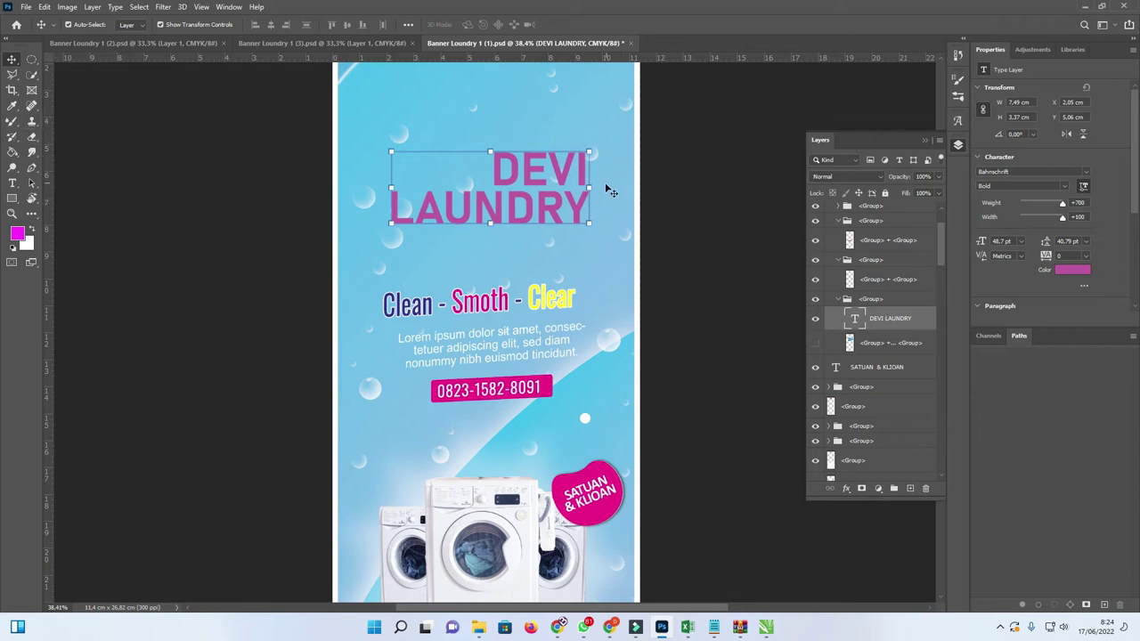
pyautogui.moveTo(594, 194); pyautogui.dragTo(587, 183)
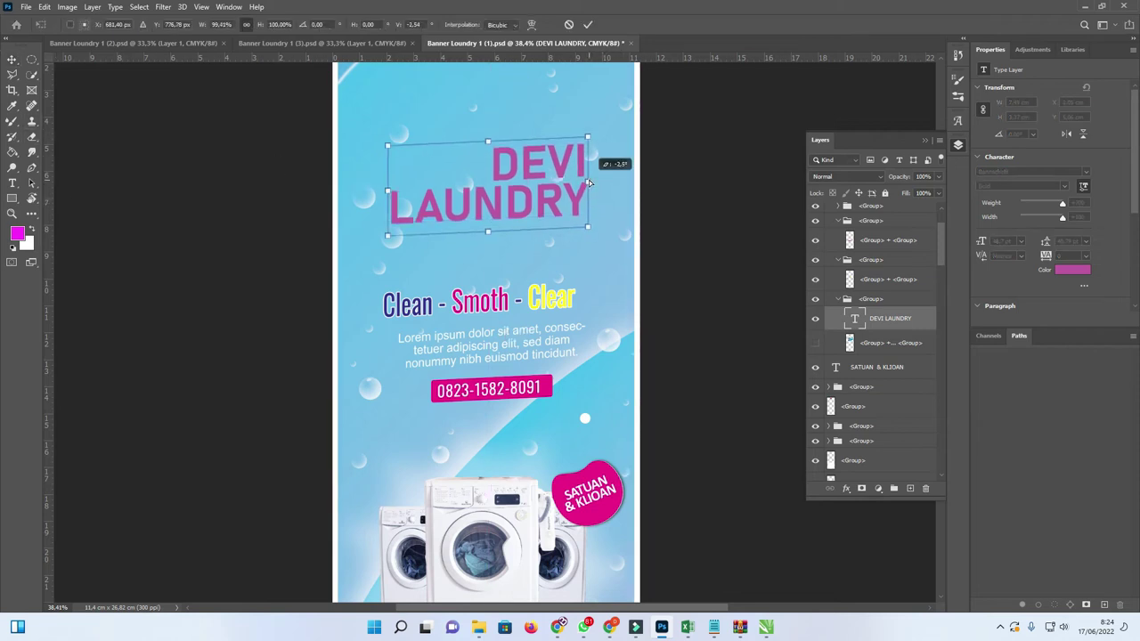
pyautogui.press('Escape')
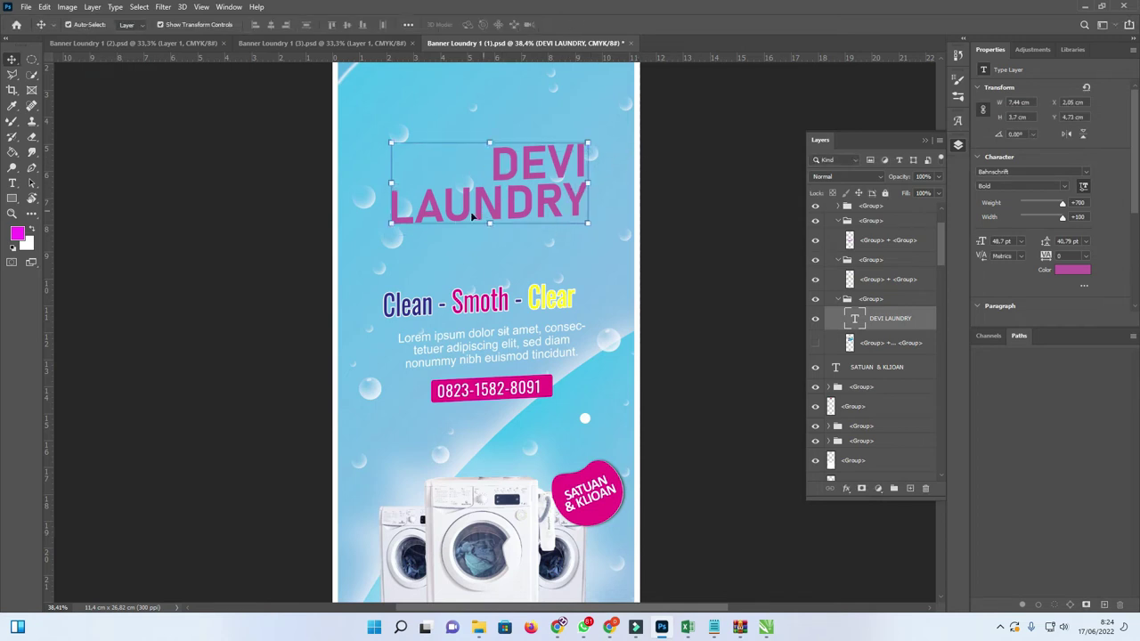
pyautogui.doubleClick(560, 191)
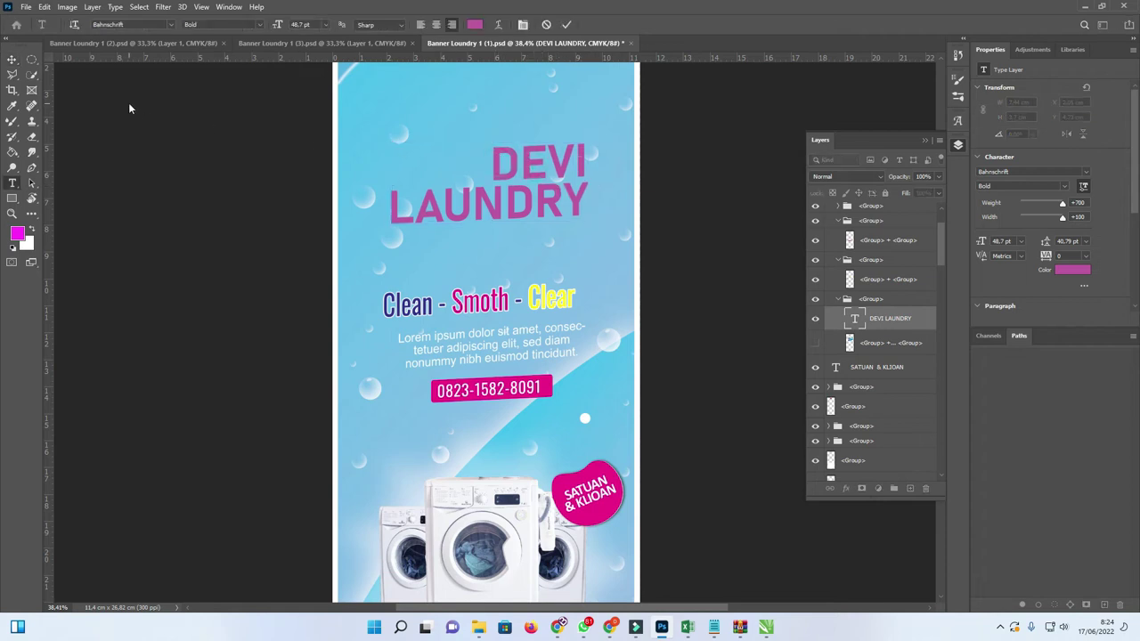
pyautogui.click(13, 59)
# Step: Duplicate the title below and trim the copy down to just DEVI
pyautogui.moveTo(533, 181); pyautogui.dragTo(538, 242)
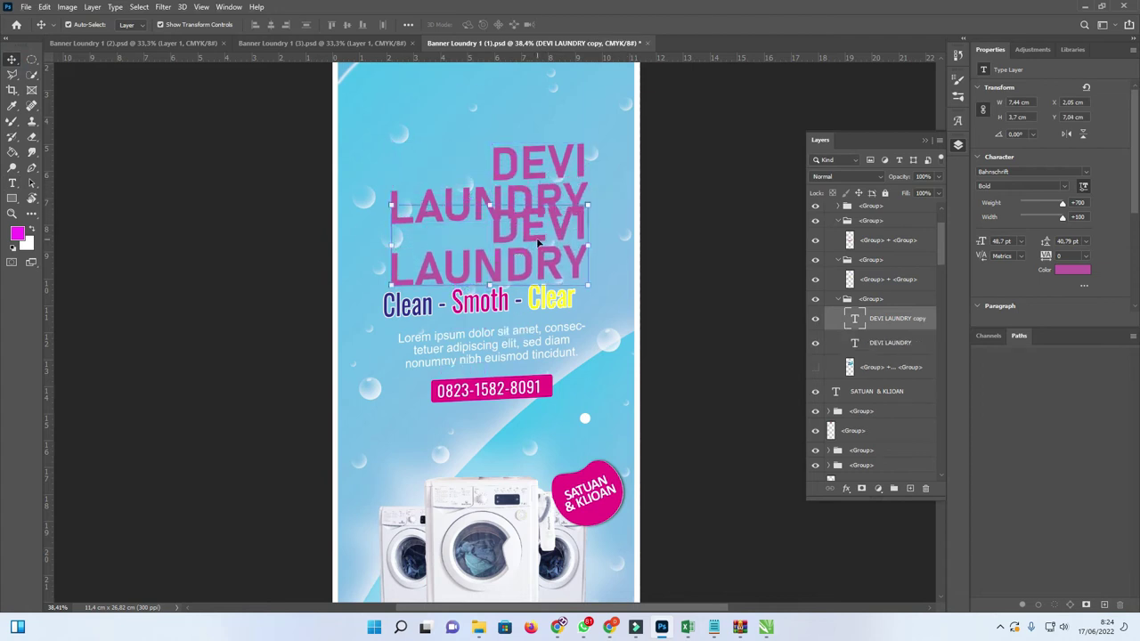
pyautogui.hotkey('ctrl', 'z')
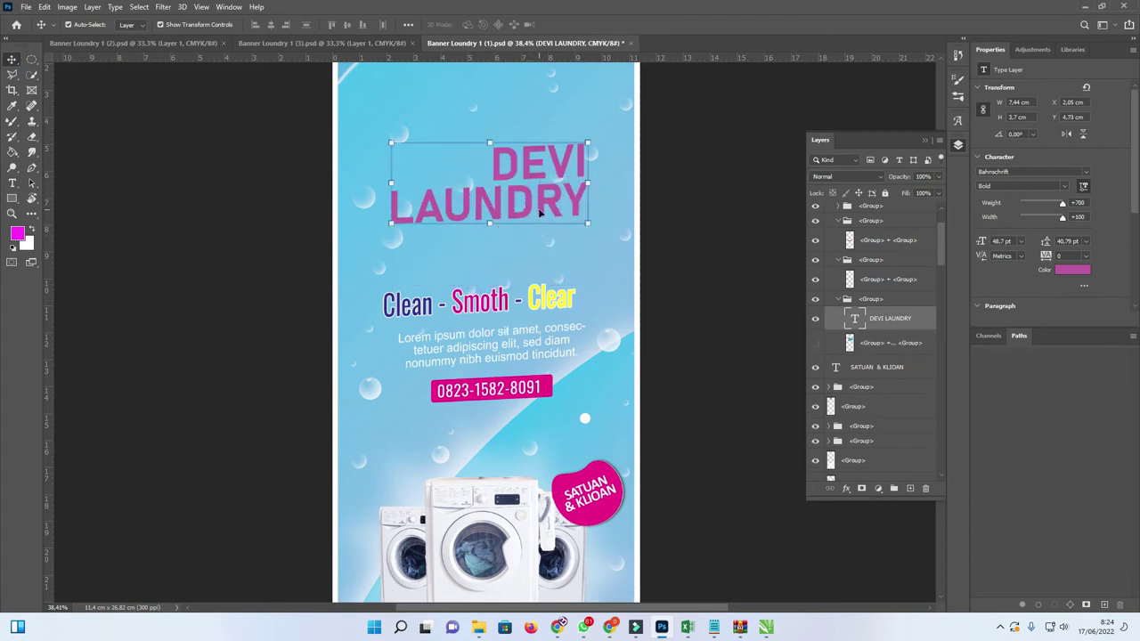
pyautogui.moveTo(541, 214); pyautogui.dragTo(547, 276)
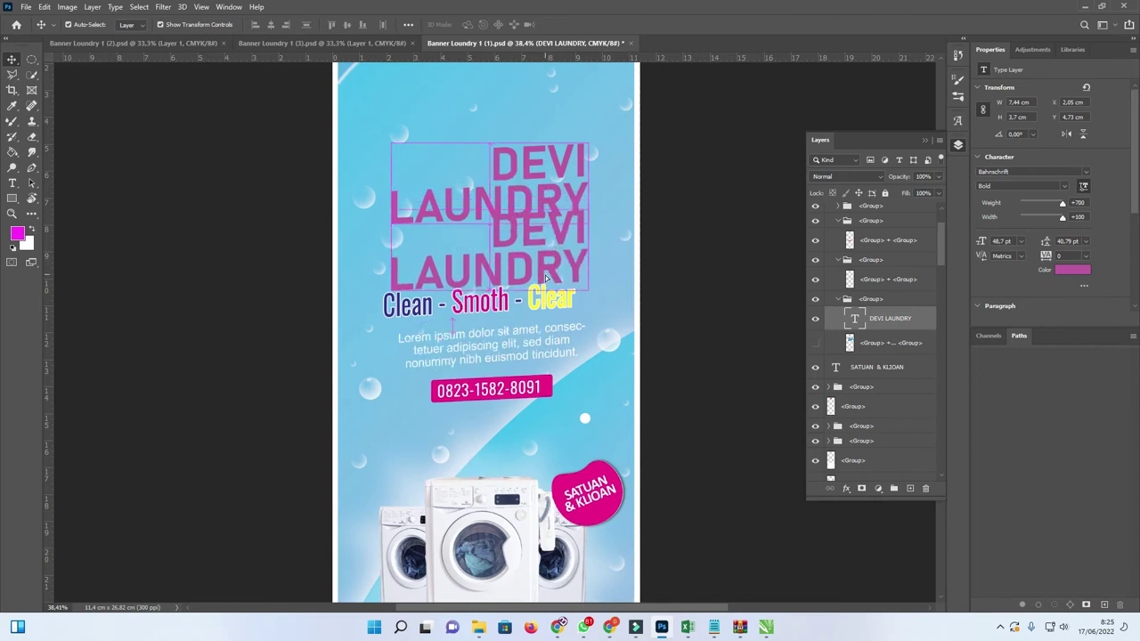
pyautogui.press('t')
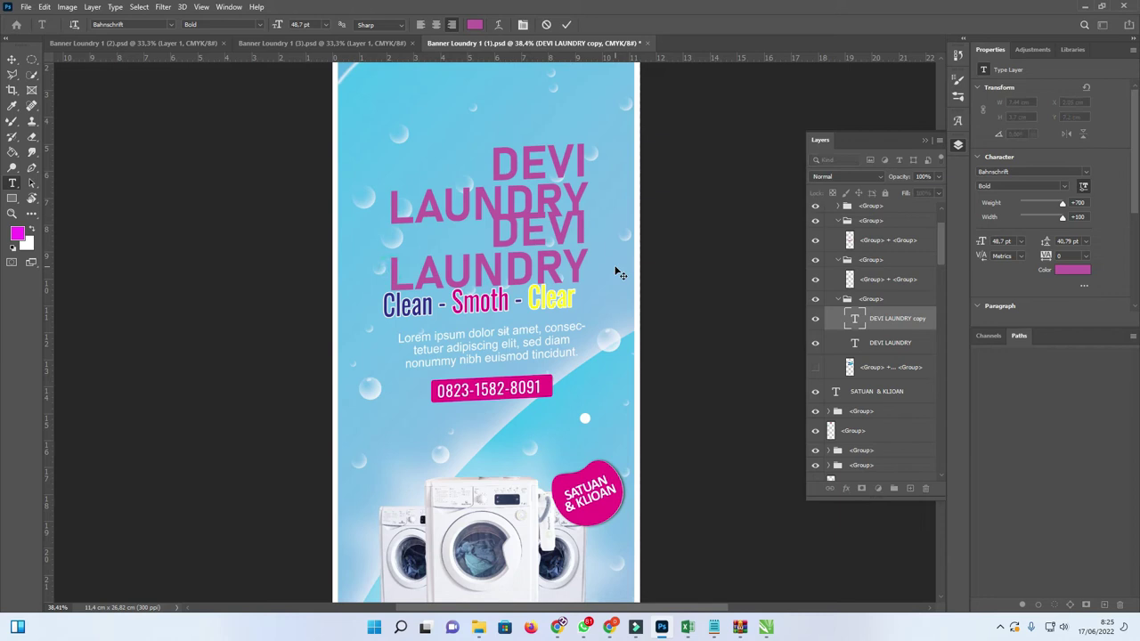
pyautogui.click(532, 234)
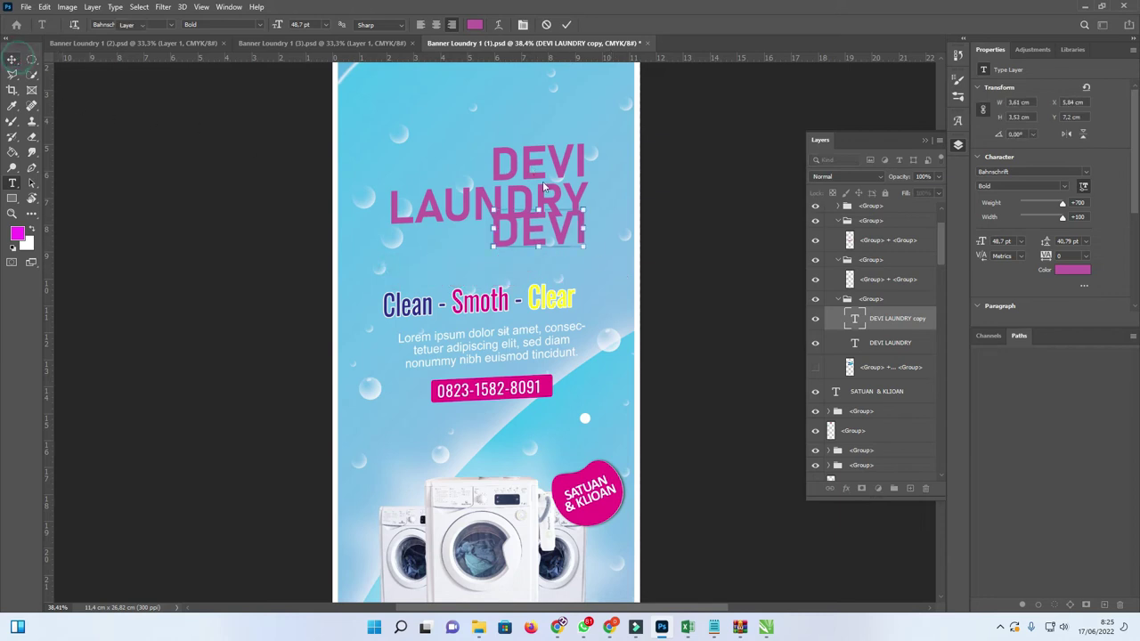
pyautogui.click(11, 59)
pyautogui.moveTo(538, 230); pyautogui.dragTo(537, 247)
# Step: Edit the original title so it reads only LAUNDRY
pyautogui.click(539, 198)
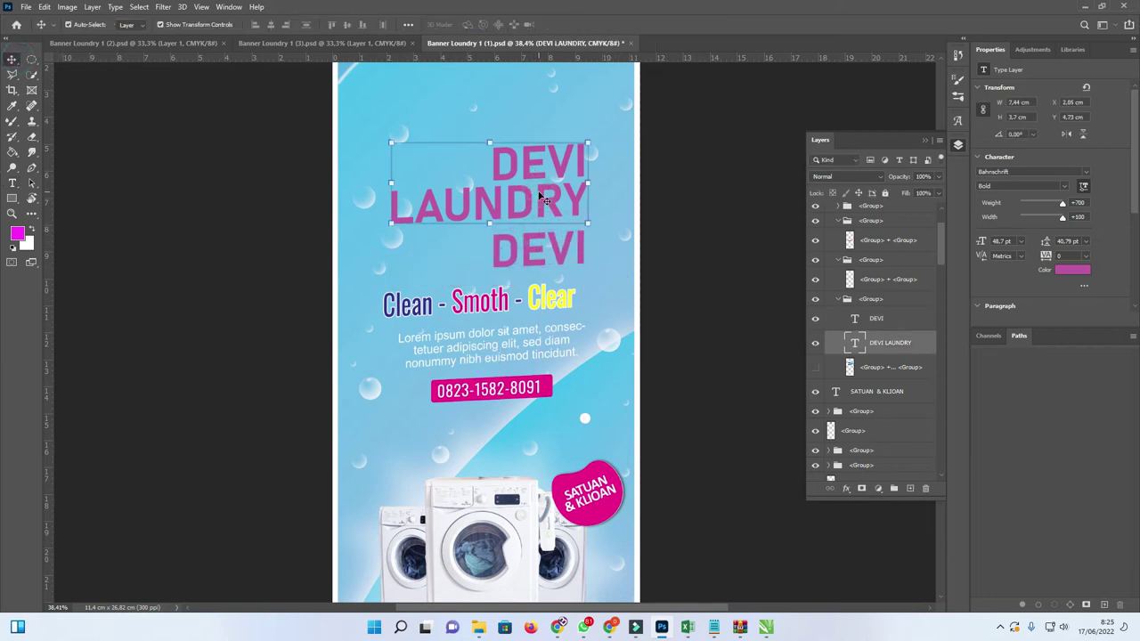
pyautogui.press('t')
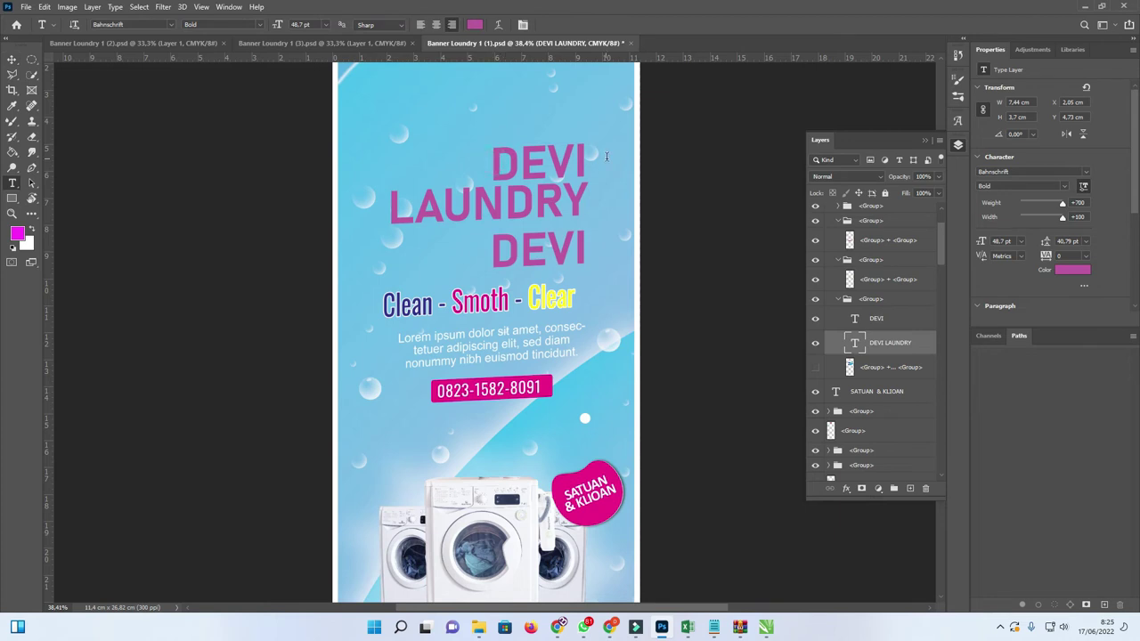
pyautogui.click(606, 157)
pyautogui.press('BackSpace')
pyautogui.press('BackSpace')
pyautogui.press('BackSpace')
pyautogui.click(12, 59)
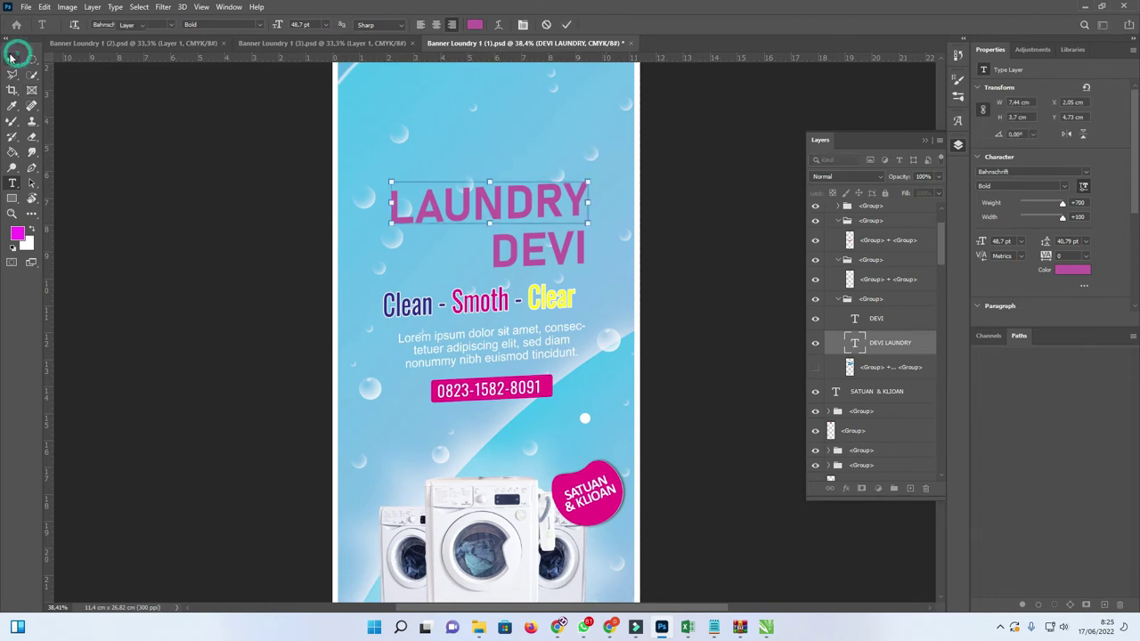
# Step: Place DEVI above LAUNDRY, resize it to match width, and shift both down-left
pyautogui.moveTo(525, 253); pyautogui.dragTo(415, 160)
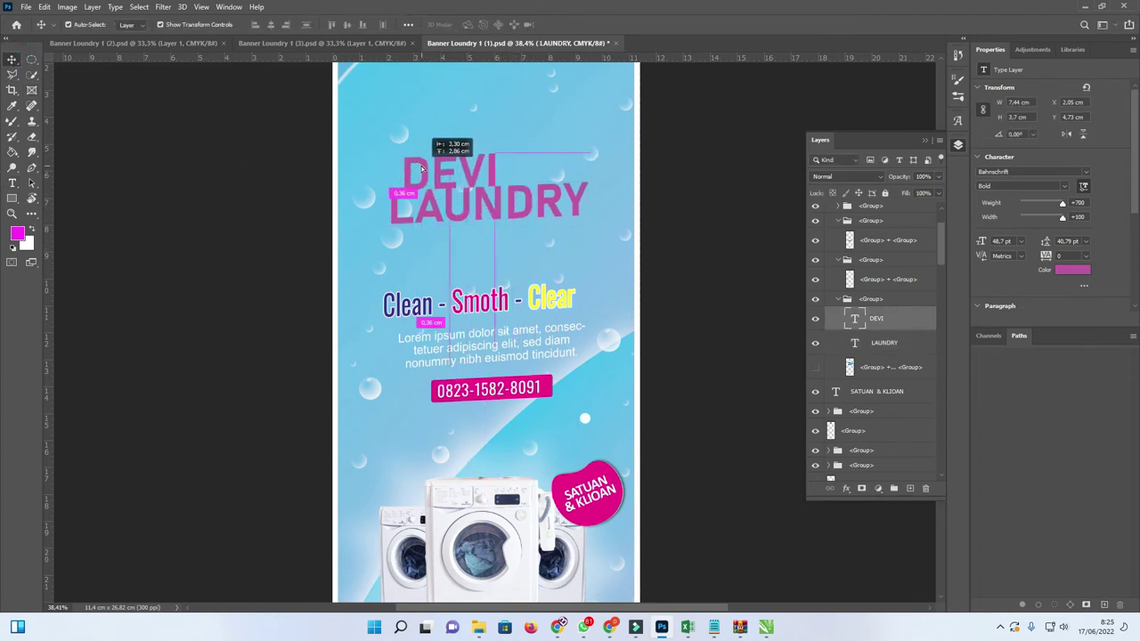
pyautogui.moveTo(483, 140)
pyautogui.mouseDown()
pyautogui.moveTo(559, 97)
pyautogui.moveTo(593, 131)
pyautogui.mouseUp()
pyautogui.moveTo(602, 78); pyautogui.dragTo(595, 83)
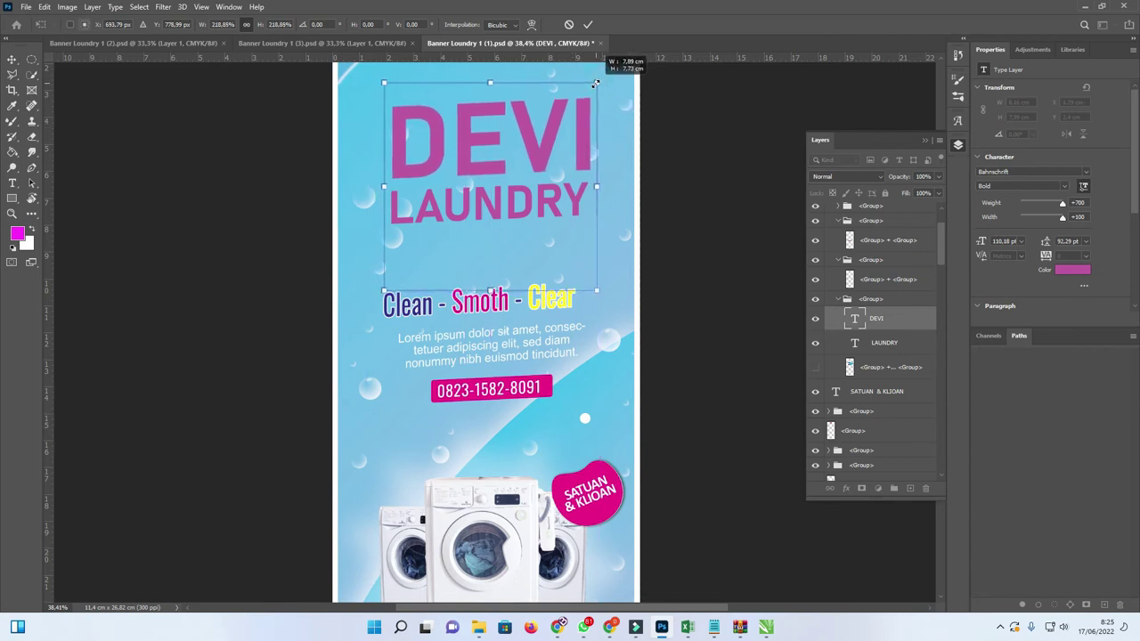
pyautogui.moveTo(583, 121); pyautogui.dragTo(583, 124)
pyautogui.press('Return')
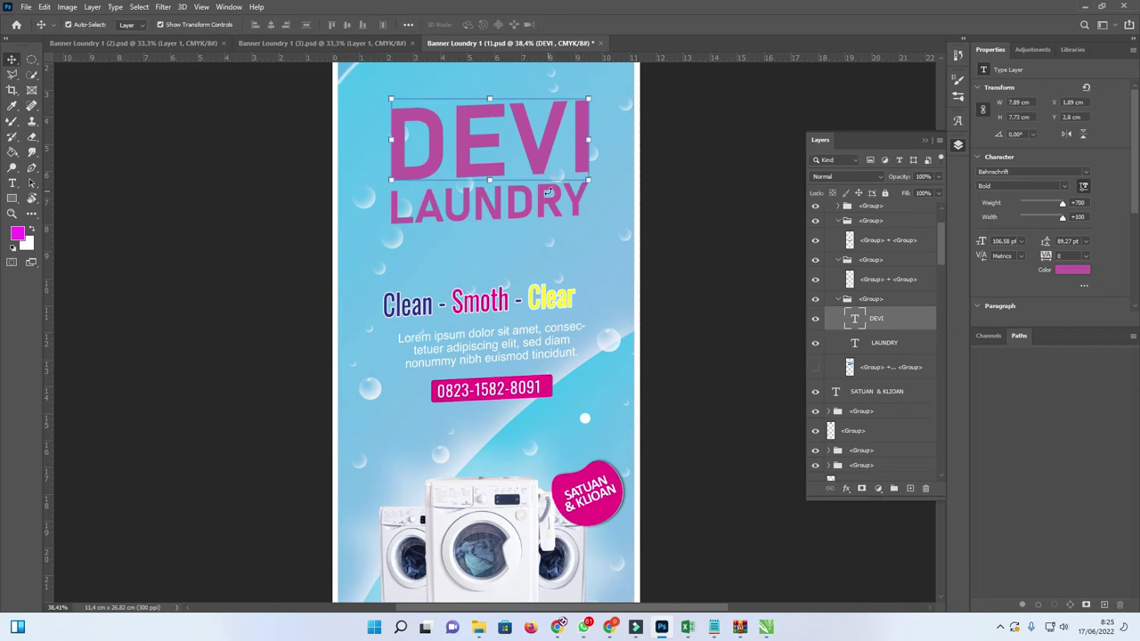
pyautogui.keyDown('shift'); pyautogui.click(561, 210); pyautogui.keyUp('shift')
pyautogui.moveTo(560, 210); pyautogui.dragTo(545, 232)
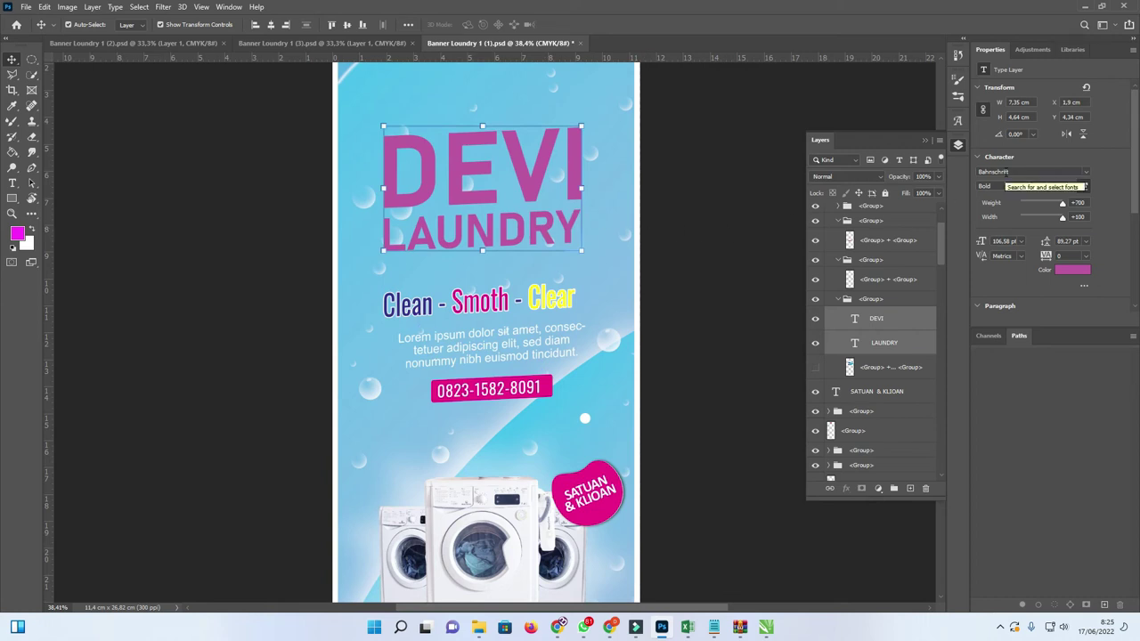
# Step: Change the title font to Francois One
pyautogui.click(1060, 171)
pyautogui.write('FRA')
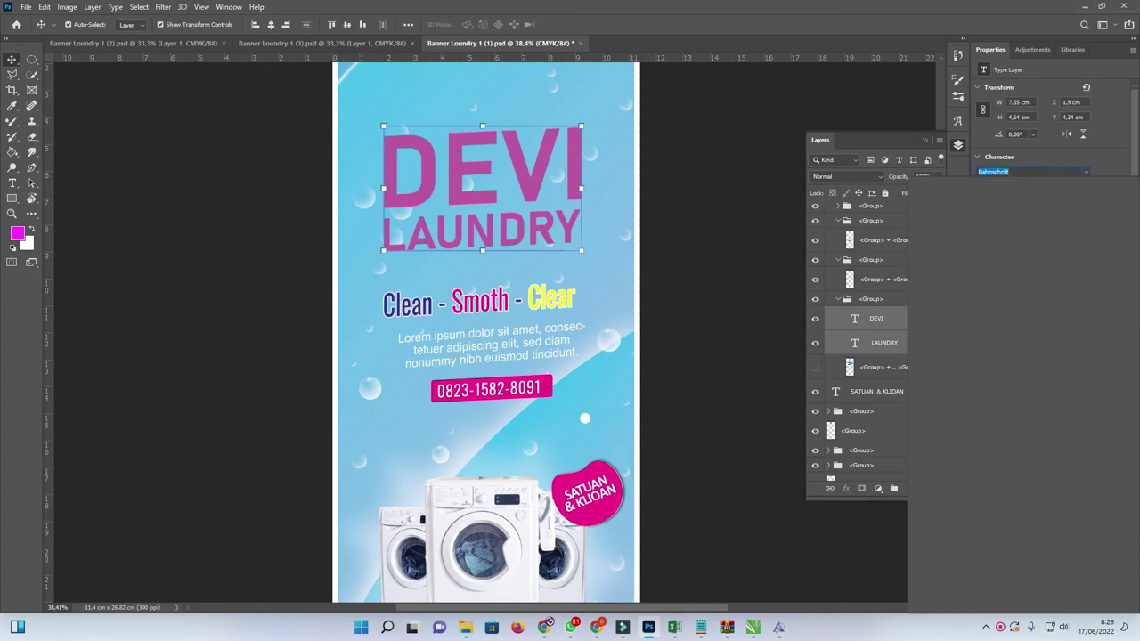
pyautogui.click(1033, 209)
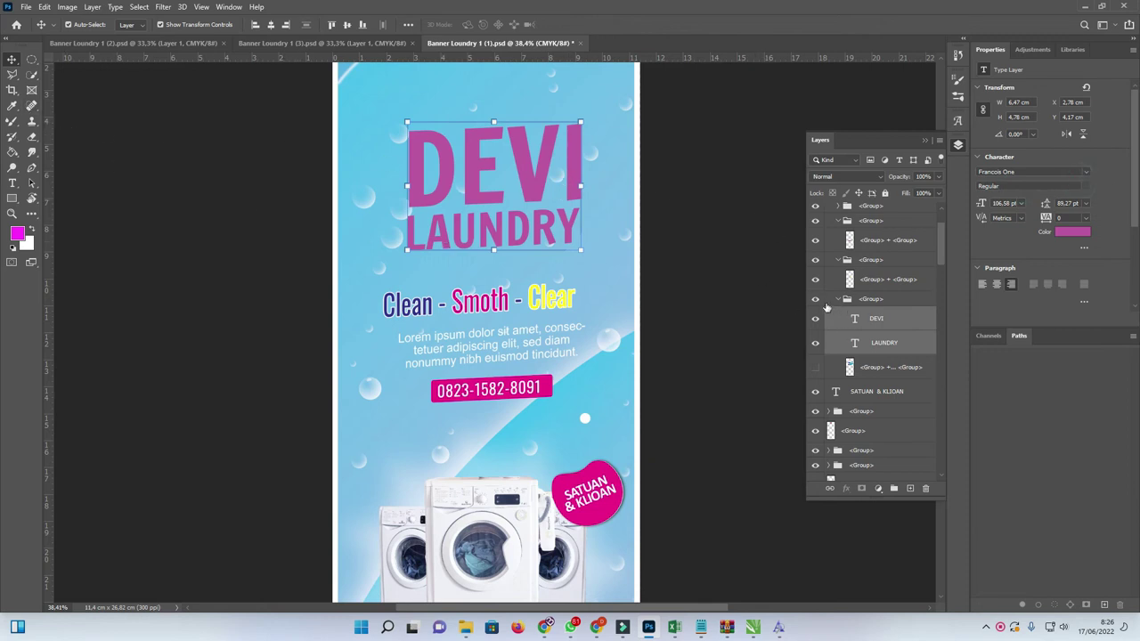
# Step: Lock the DEVI and LAUNDRY text layers, leaving the title group unlocked
pyautogui.click(868, 299)
pyautogui.click(884, 192)
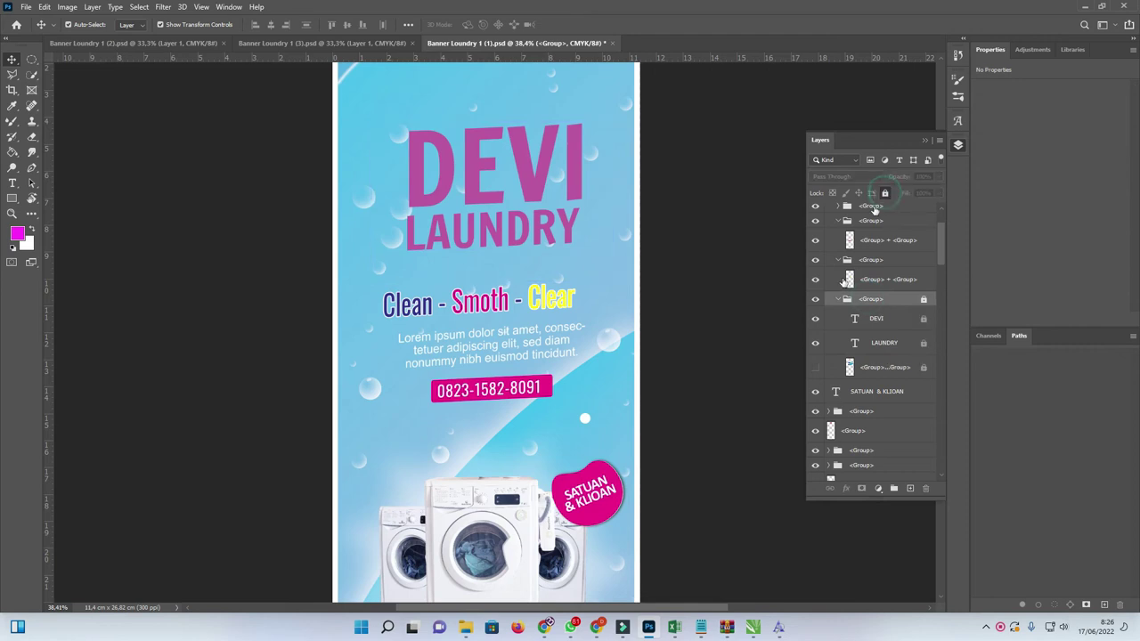
pyautogui.click(814, 367)
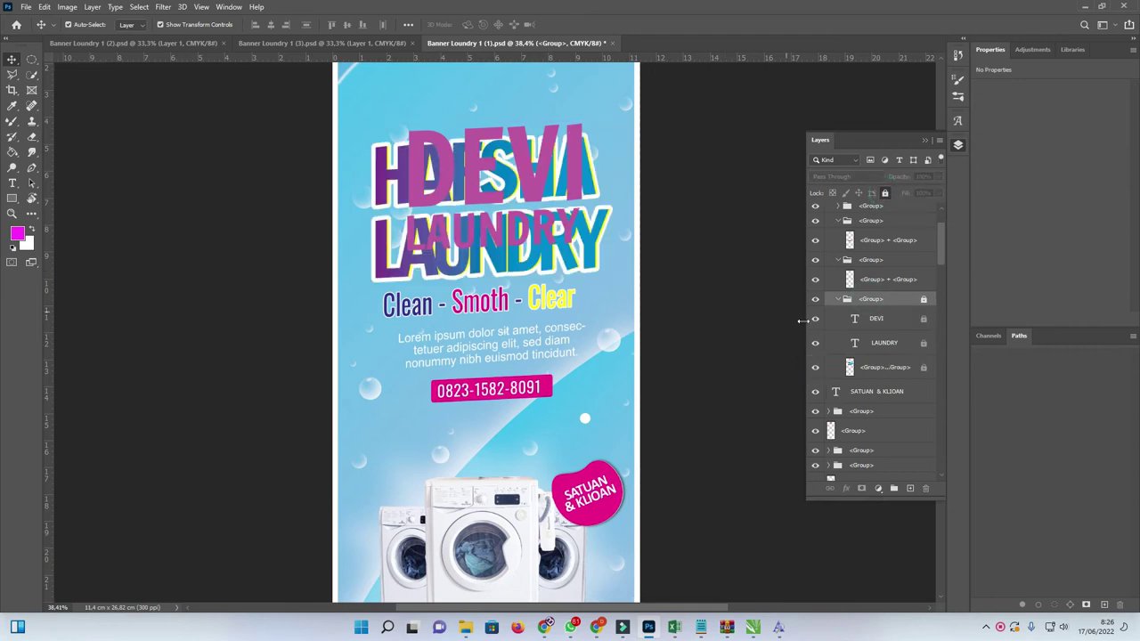
pyautogui.click(814, 367)
pyautogui.click(923, 299)
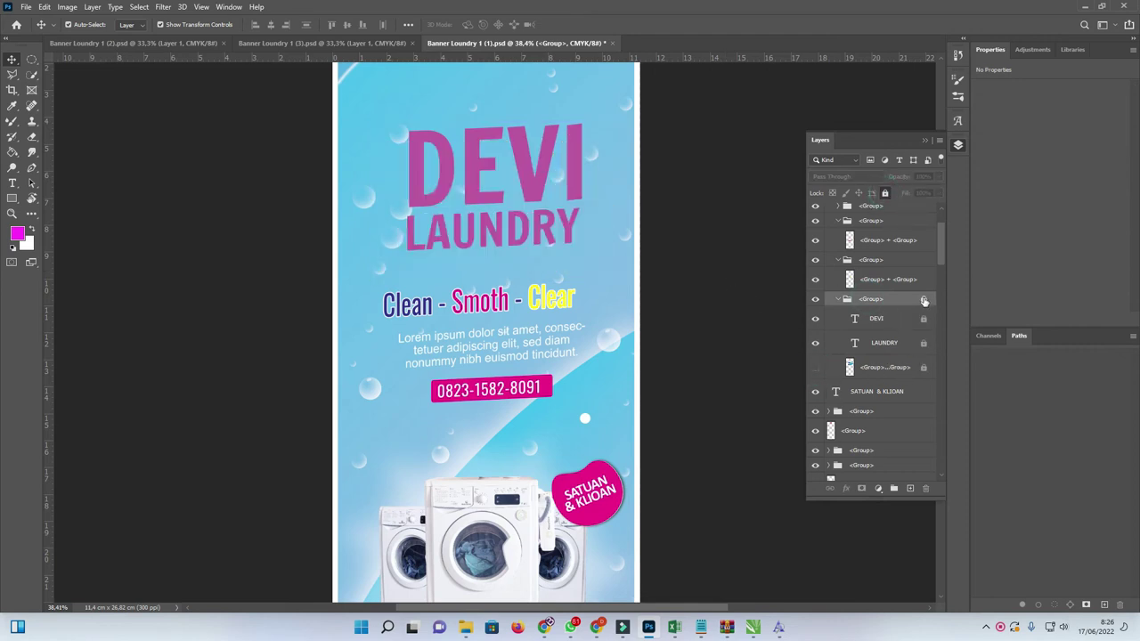
pyautogui.click(894, 319)
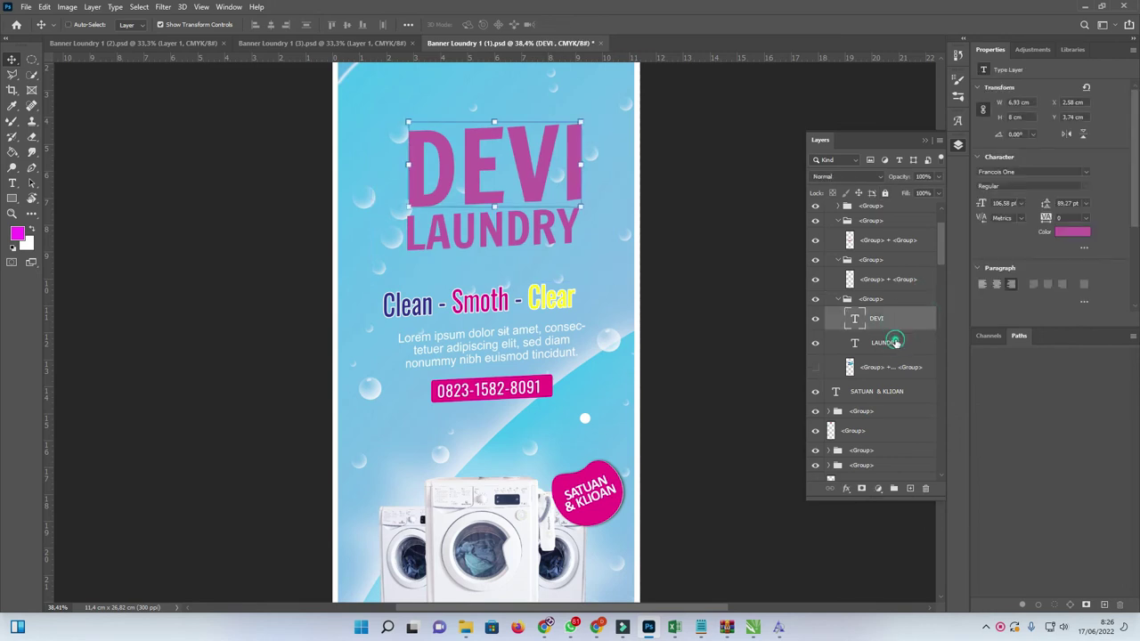
pyautogui.keyDown('shift'); pyautogui.click(892, 343); pyautogui.keyUp('shift')
pyautogui.click(885, 194)
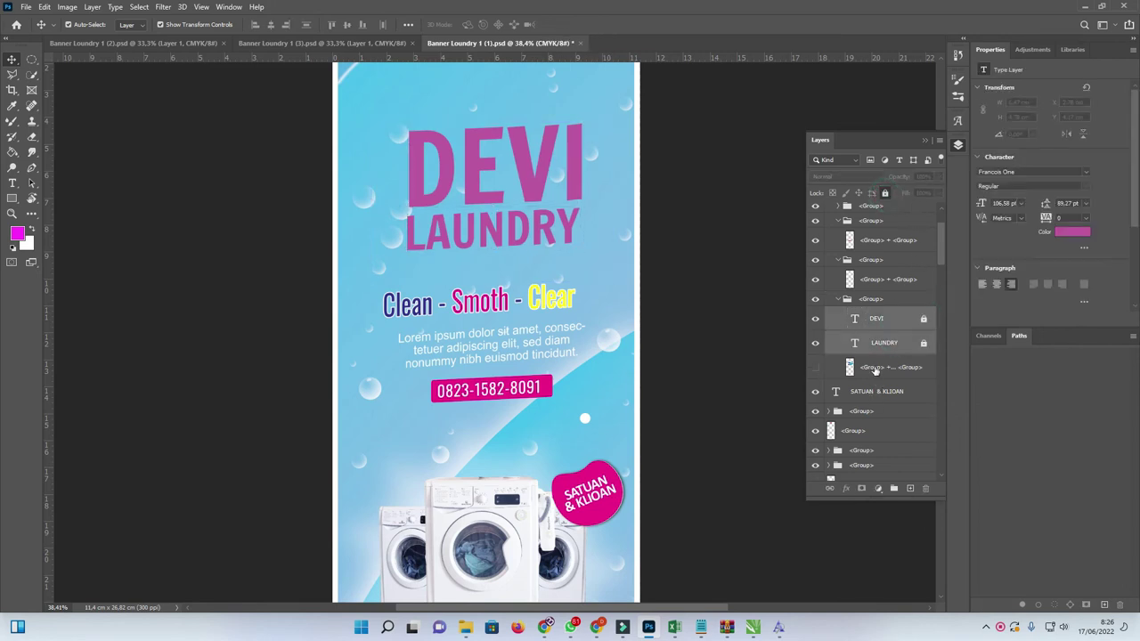
# Step: Show the old HAFSHA LAUNDRY graphic again and move it down over the tagline
pyautogui.click(874, 369)
pyautogui.click(814, 367)
pyautogui.moveTo(589, 268)
pyautogui.mouseDown()
pyautogui.moveTo(588, 278)
pyautogui.moveTo(617, 237)
pyautogui.moveTo(617, 413)
pyautogui.moveTo(612, 382)
pyautogui.mouseUp()
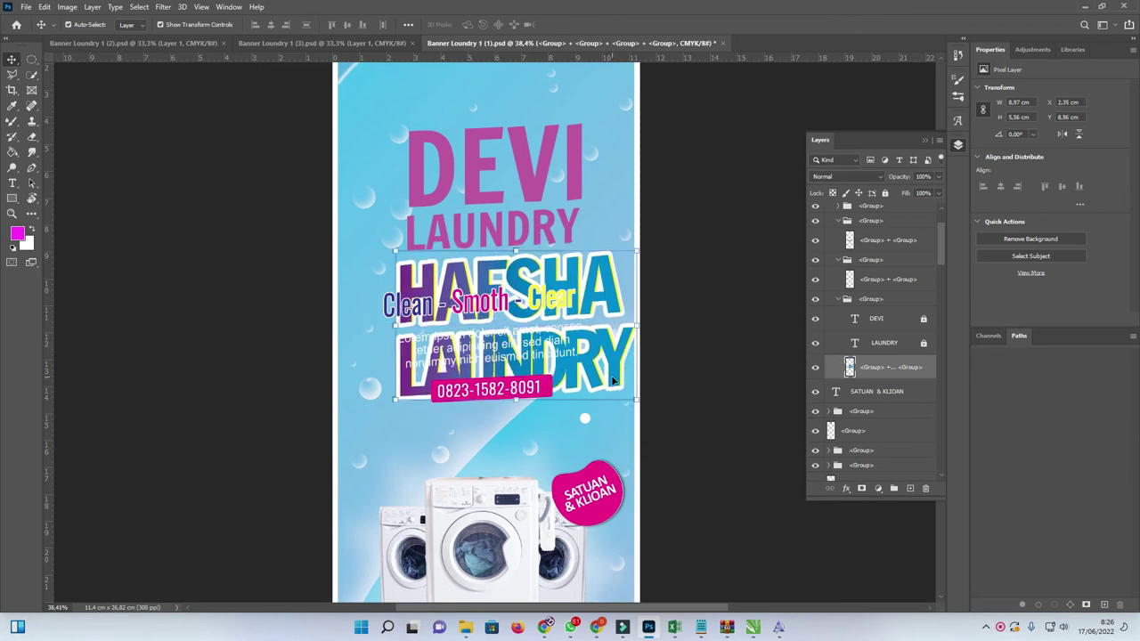
pyautogui.click(652, 250)
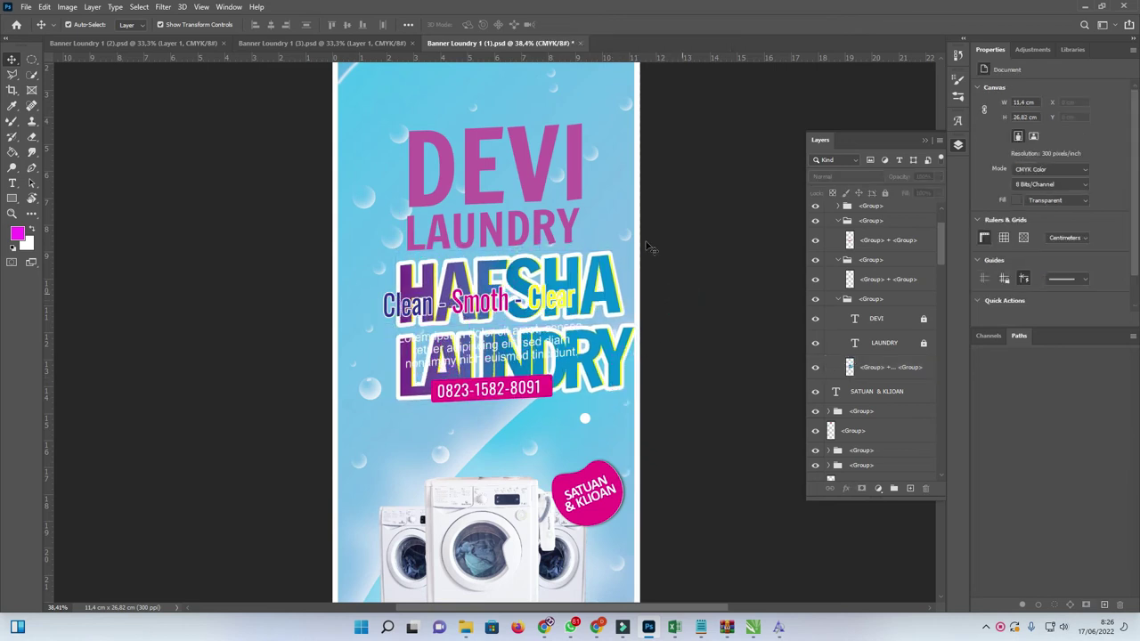
# Step: Select the background rectangle layer, adjust the Layers panel, and unlock the DEVI layer
pyautogui.click(576, 171)
pyautogui.scroll(2, 890, 365)
pyautogui.scroll(2, 897, 373)
pyautogui.moveTo(938, 395)
pyautogui.mouseDown()
pyautogui.moveTo(938, 229)
pyautogui.moveTo(940, 246)
pyautogui.mouseUp()
pyautogui.click(923, 379)
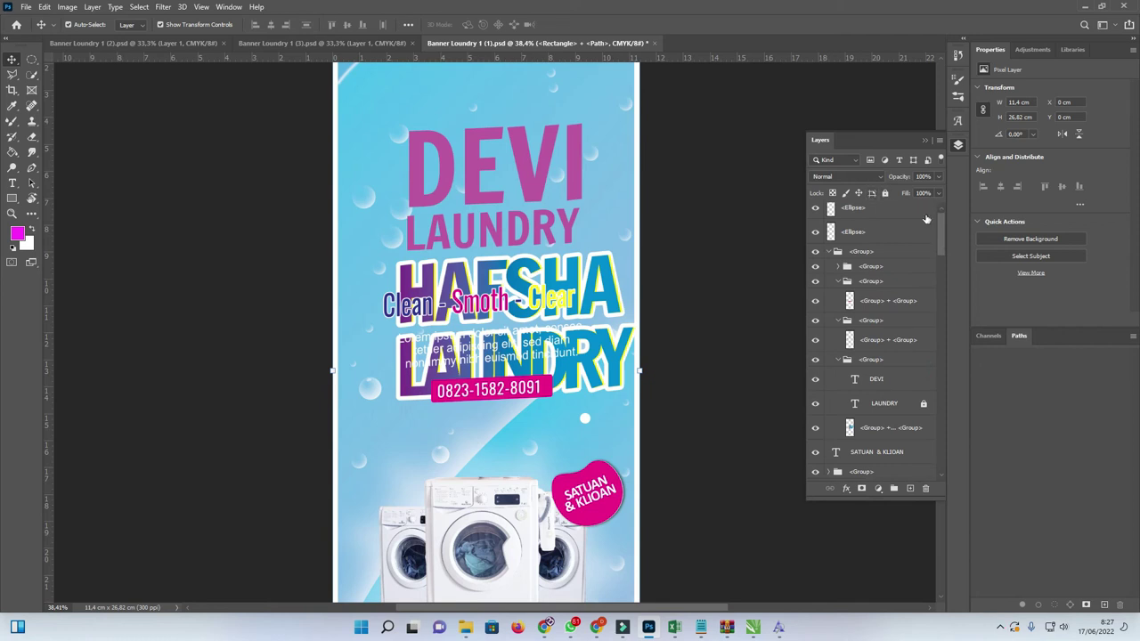
# Step: Add a Gradient Overlay to DEVI through Blending Options
pyautogui.rightClick(871, 383)
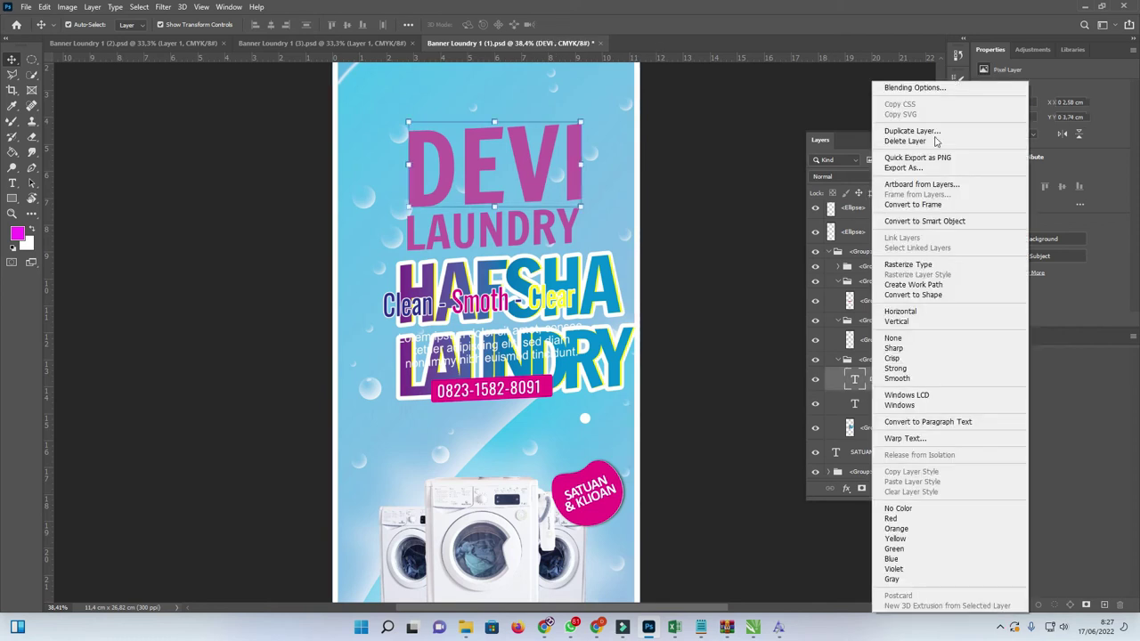
pyautogui.click(917, 88)
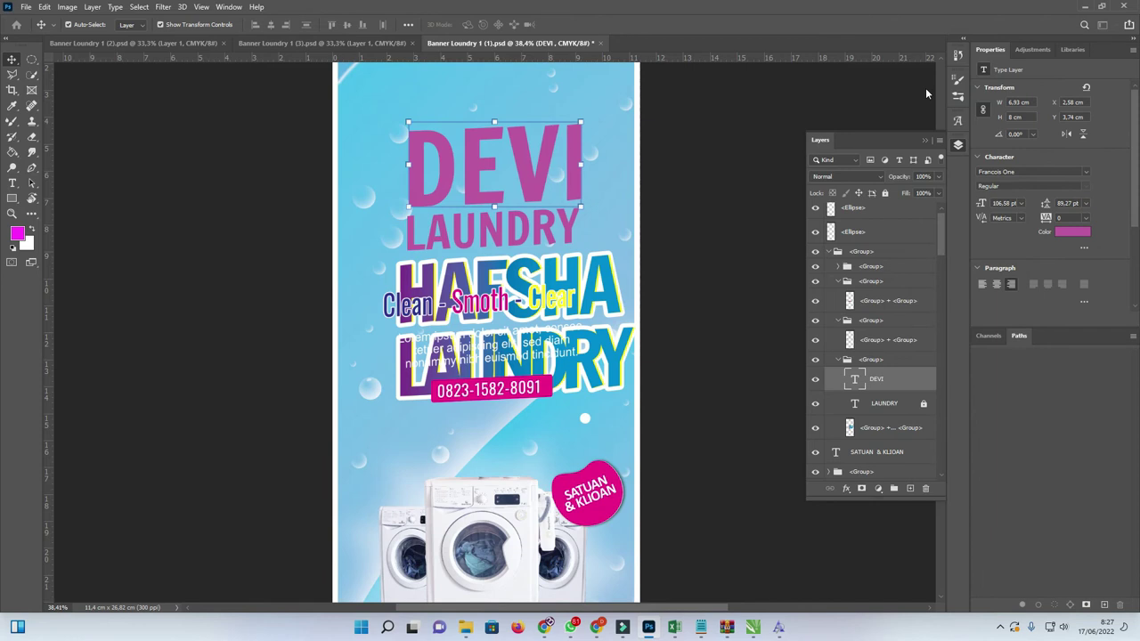
pyautogui.moveTo(712, 101); pyautogui.dragTo(808, 95)
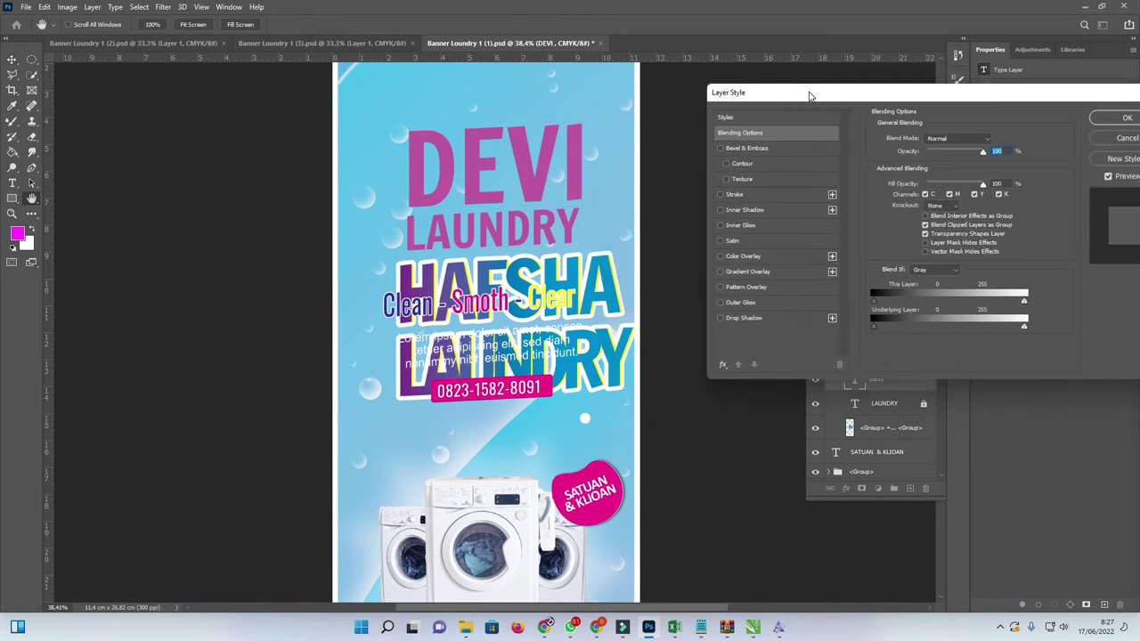
pyautogui.click(728, 270)
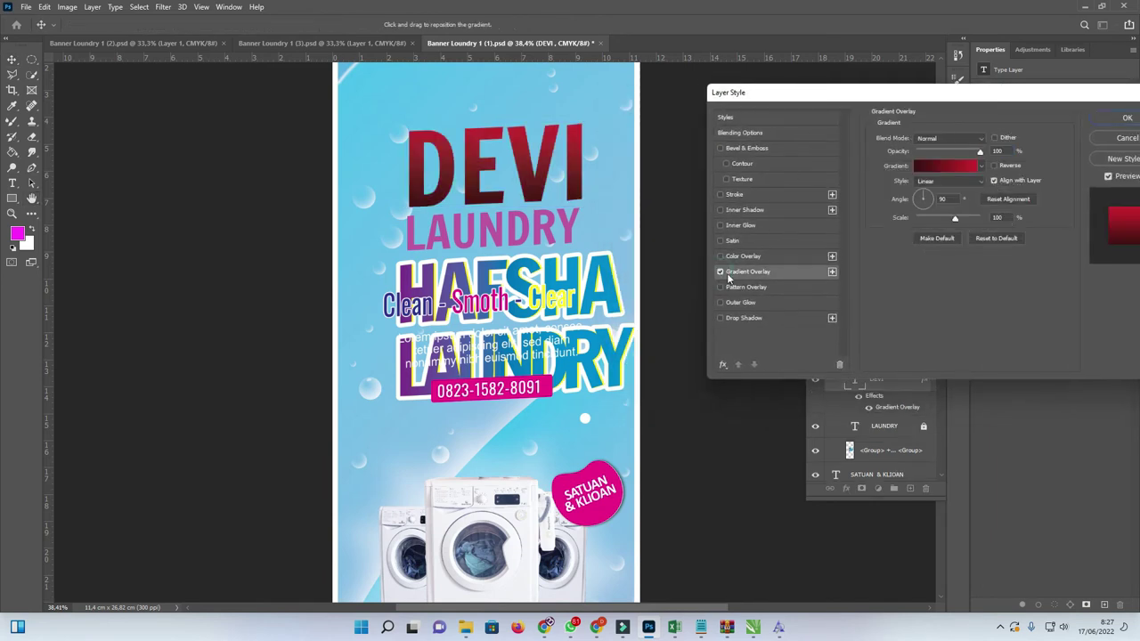
pyautogui.click(921, 169)
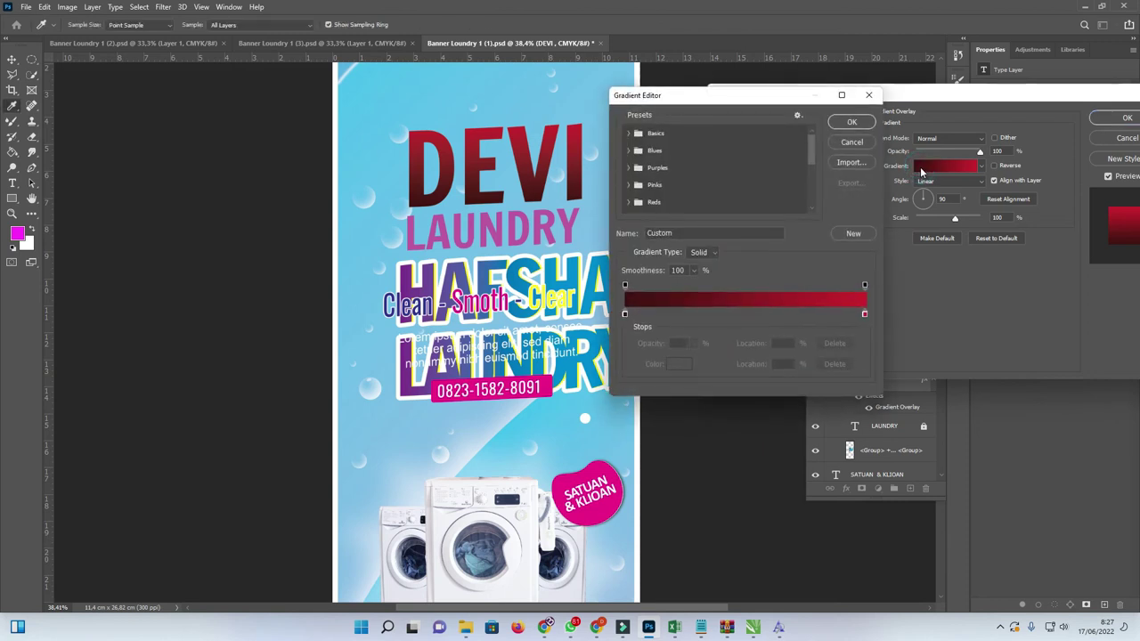
pyautogui.moveTo(696, 103); pyautogui.dragTo(840, 108)
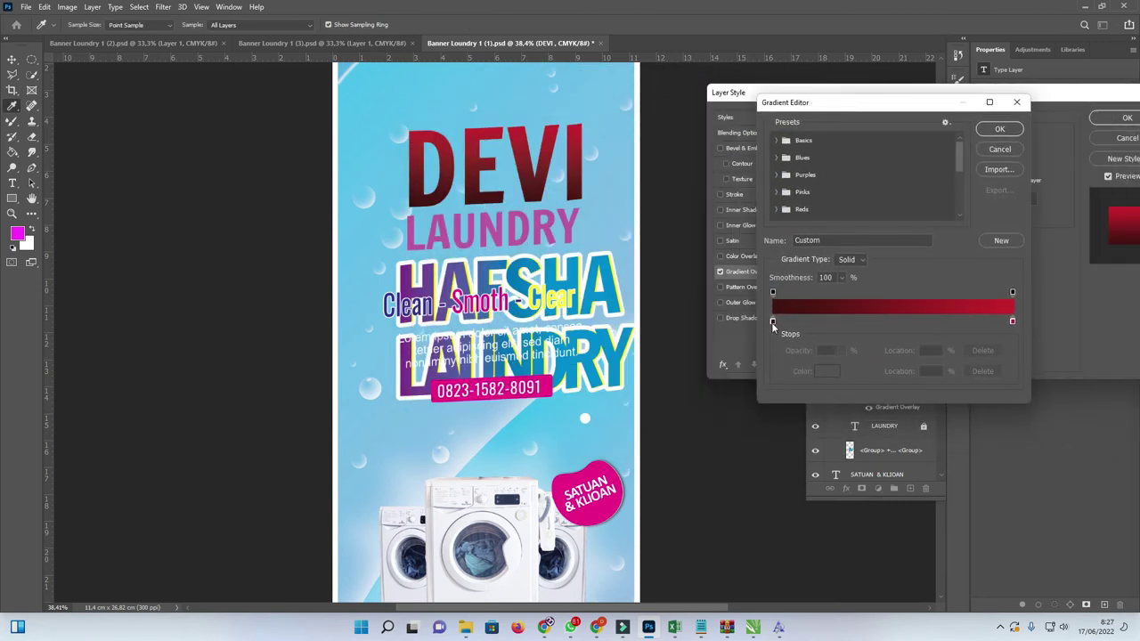
# Step: Set the gradient stops to sampled purple and cyan, angled at 57°
pyautogui.doubleClick(773, 322)
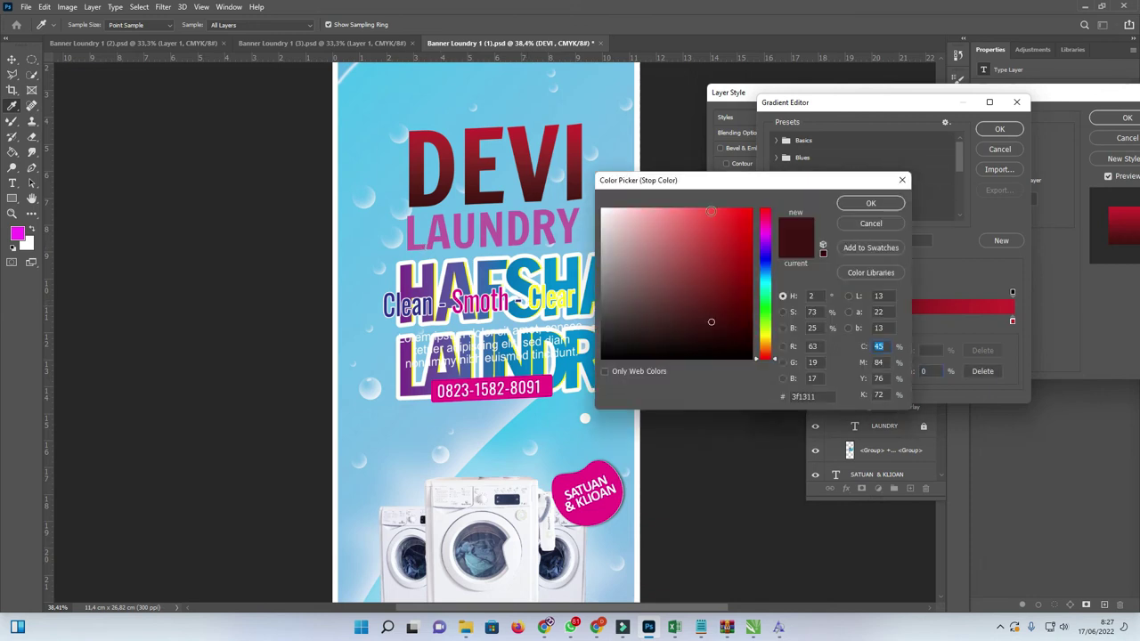
pyautogui.moveTo(711, 184); pyautogui.dragTo(689, 185)
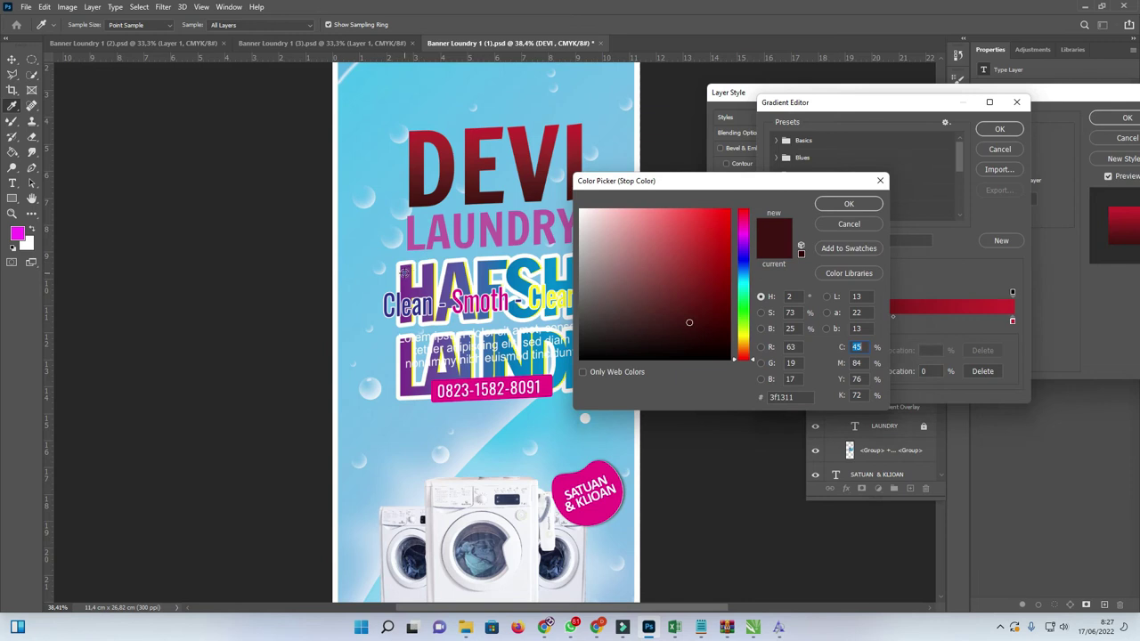
pyautogui.click(407, 274)
pyautogui.click(848, 204)
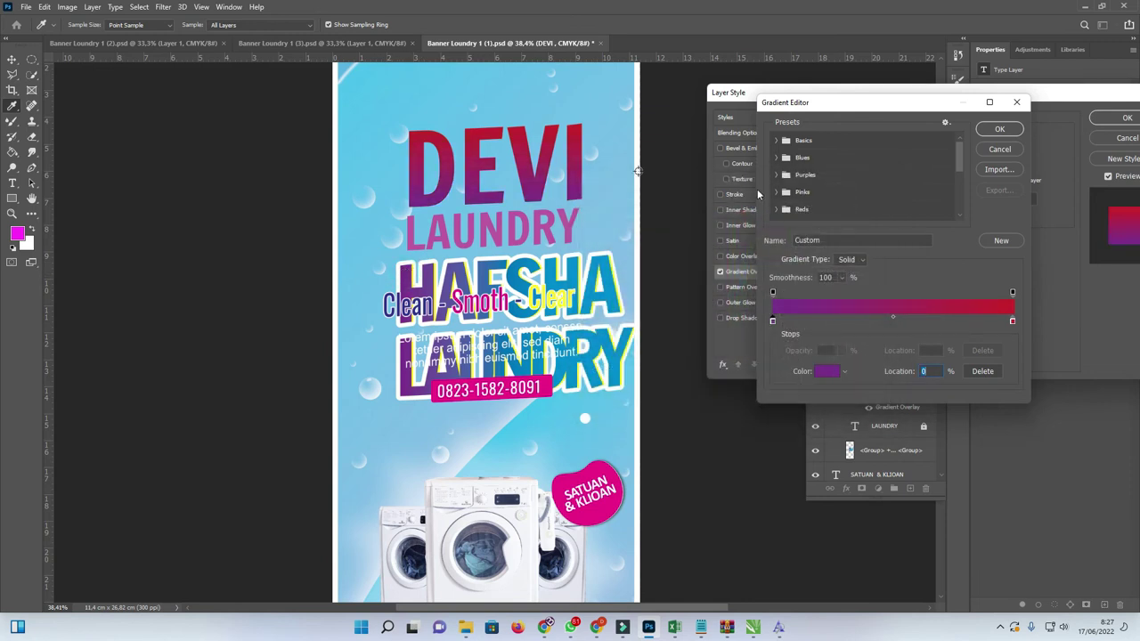
pyautogui.doubleClick(1011, 322)
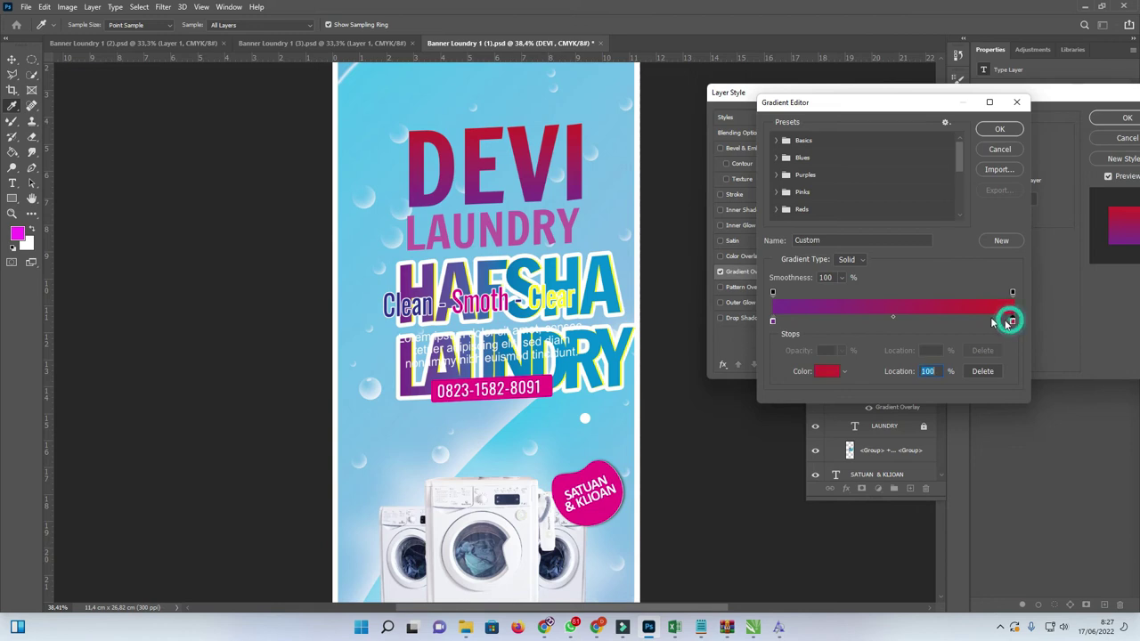
pyautogui.moveTo(632, 187); pyautogui.dragTo(757, 186)
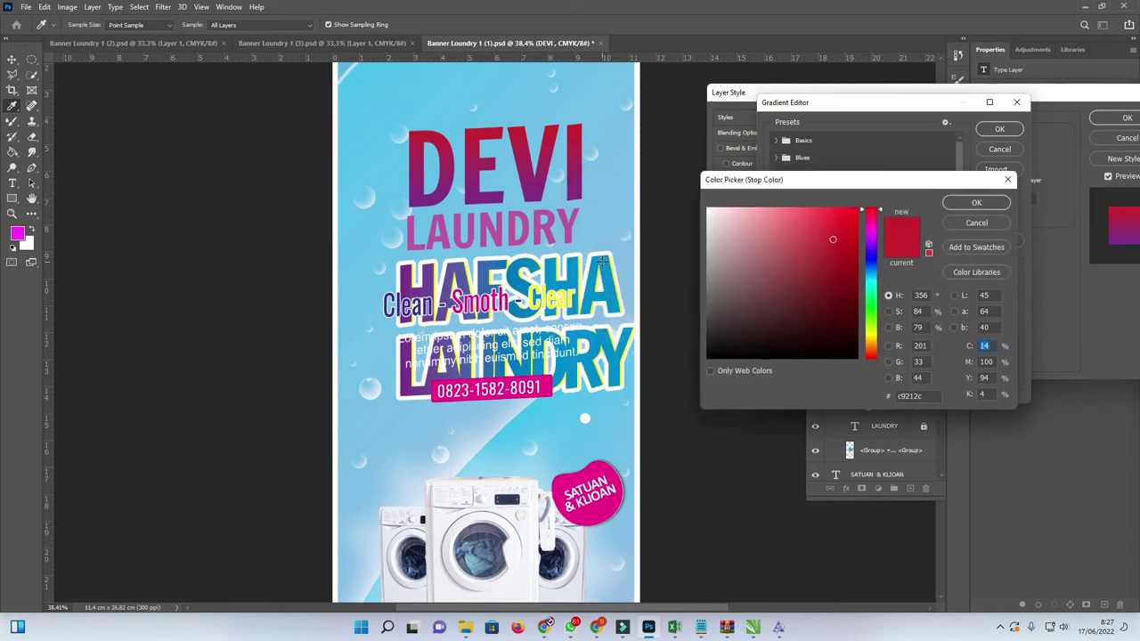
pyautogui.click(602, 260)
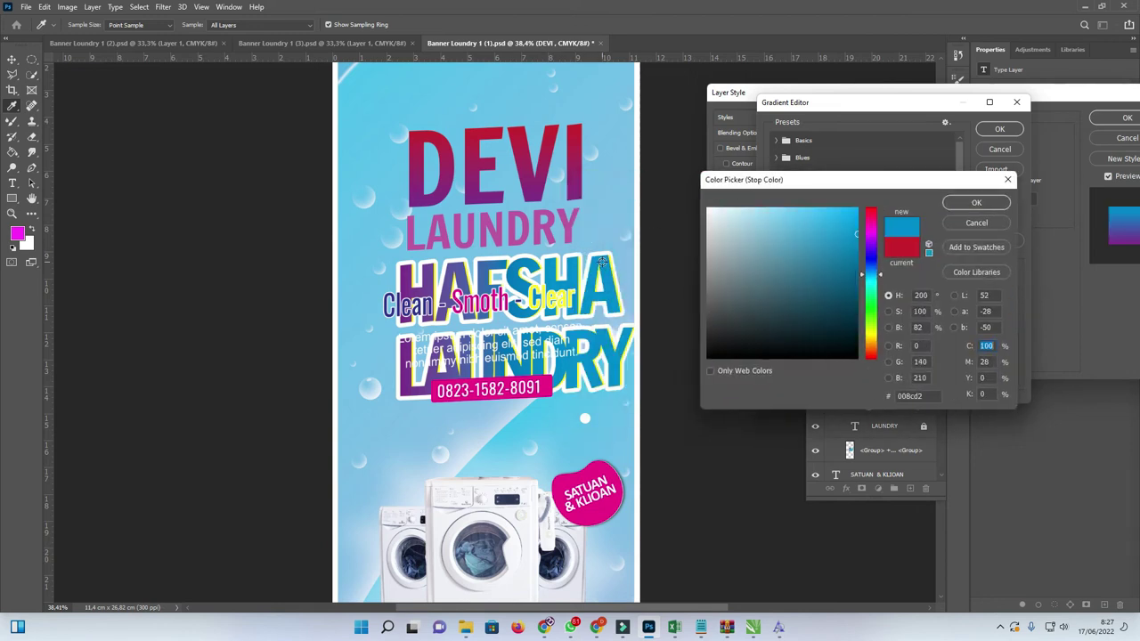
pyautogui.click(974, 204)
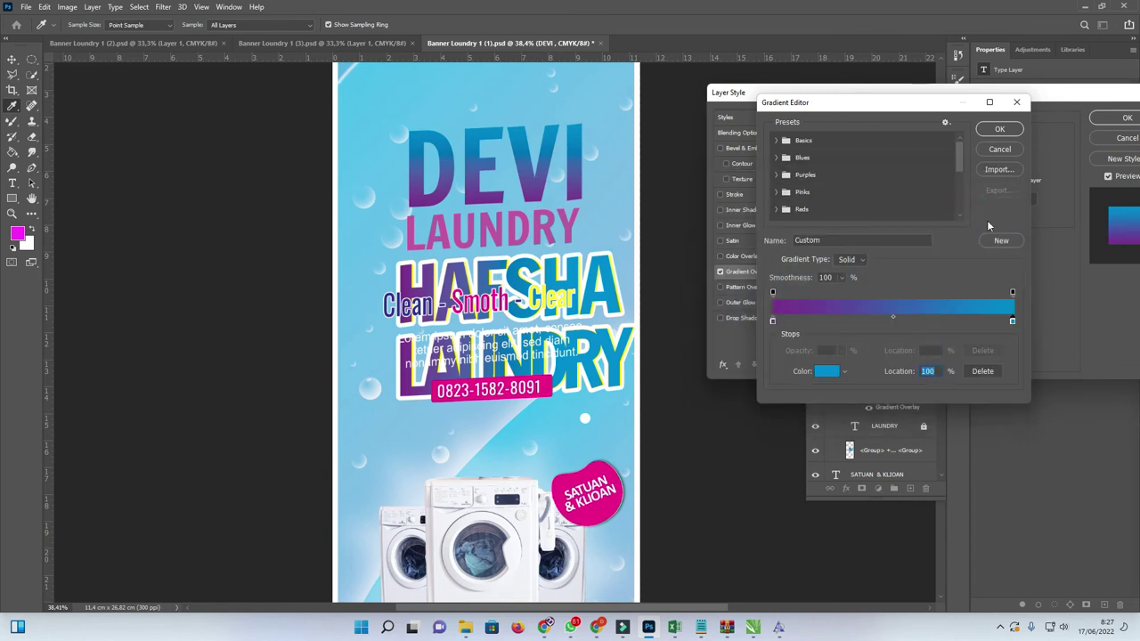
pyautogui.click(998, 130)
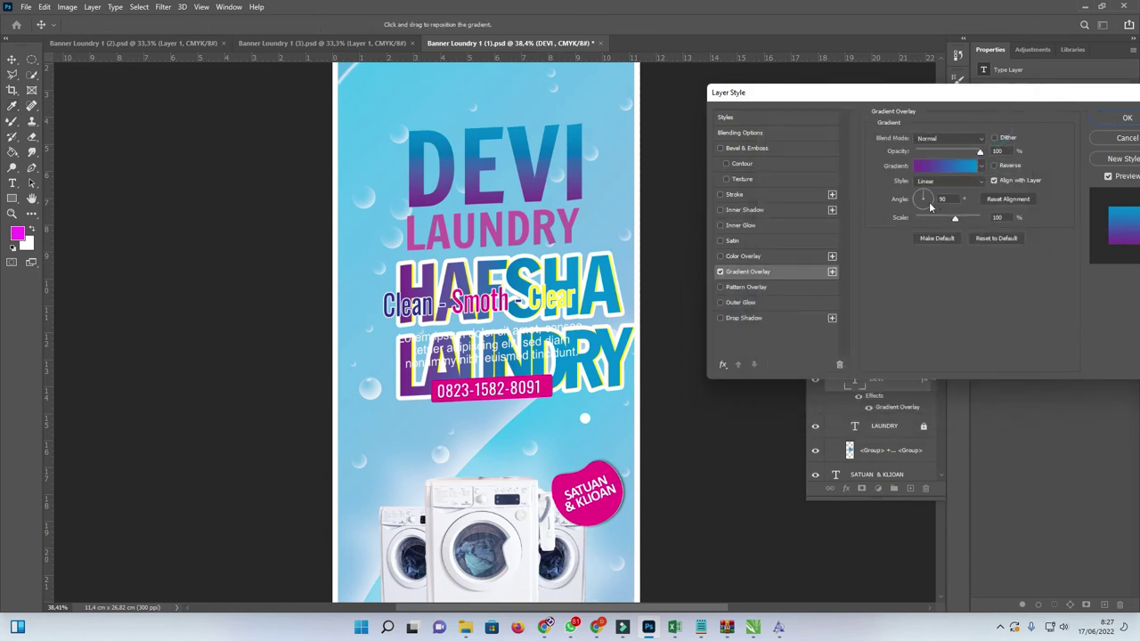
pyautogui.moveTo(930, 207); pyautogui.dragTo(927, 198)
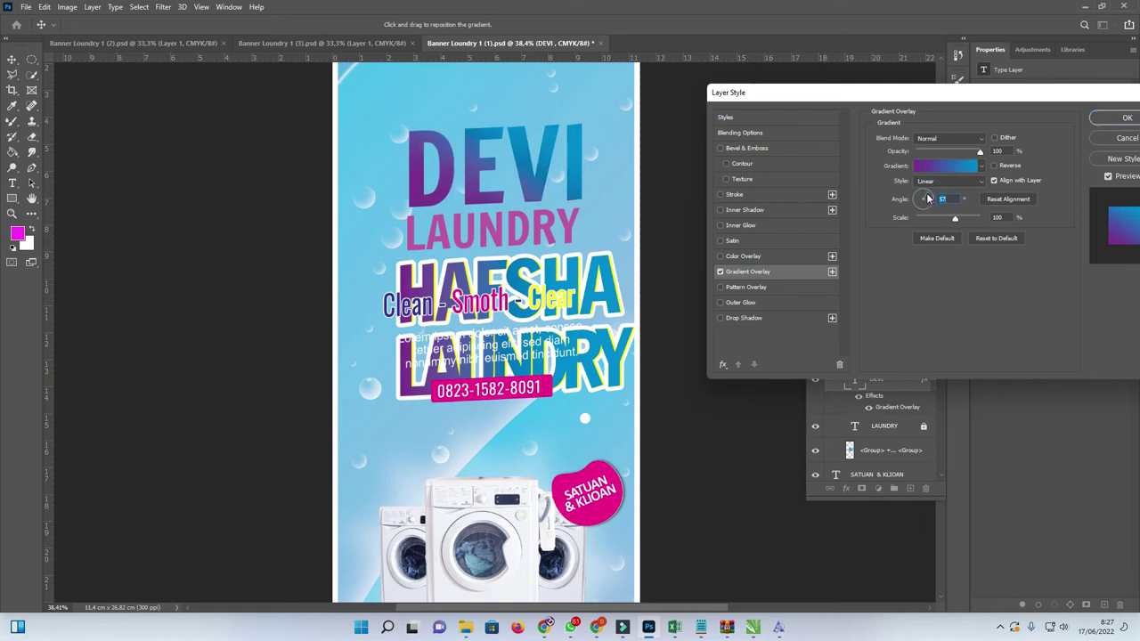
# Step: Give DEVI a white 24 px Outside stroke at 89% opacity and apply the style
pyautogui.click(720, 194)
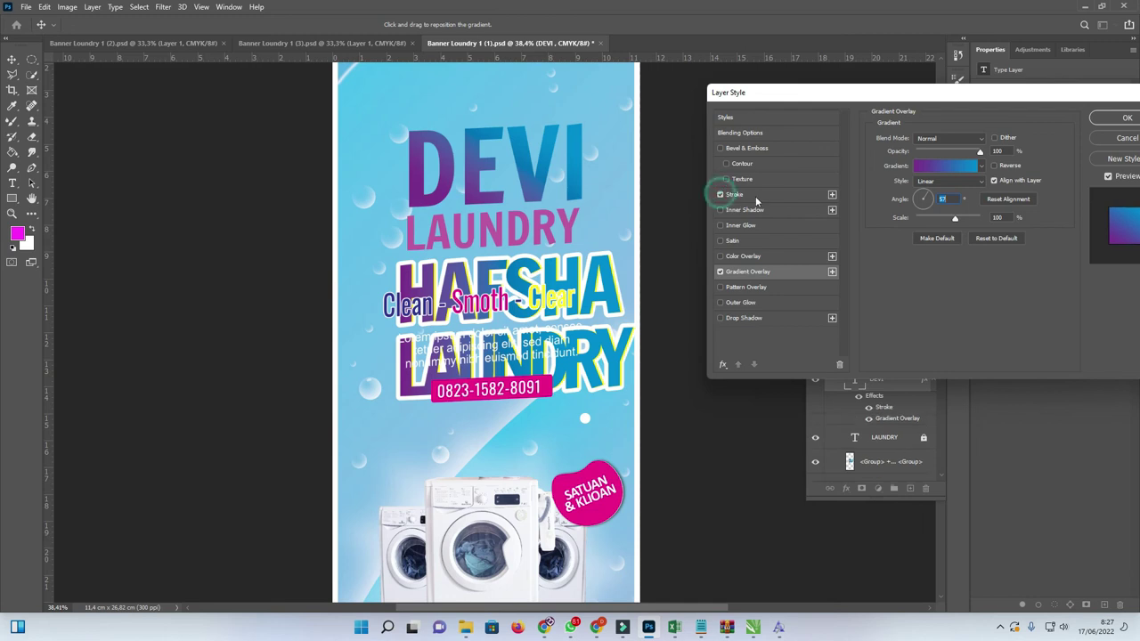
pyautogui.click(771, 195)
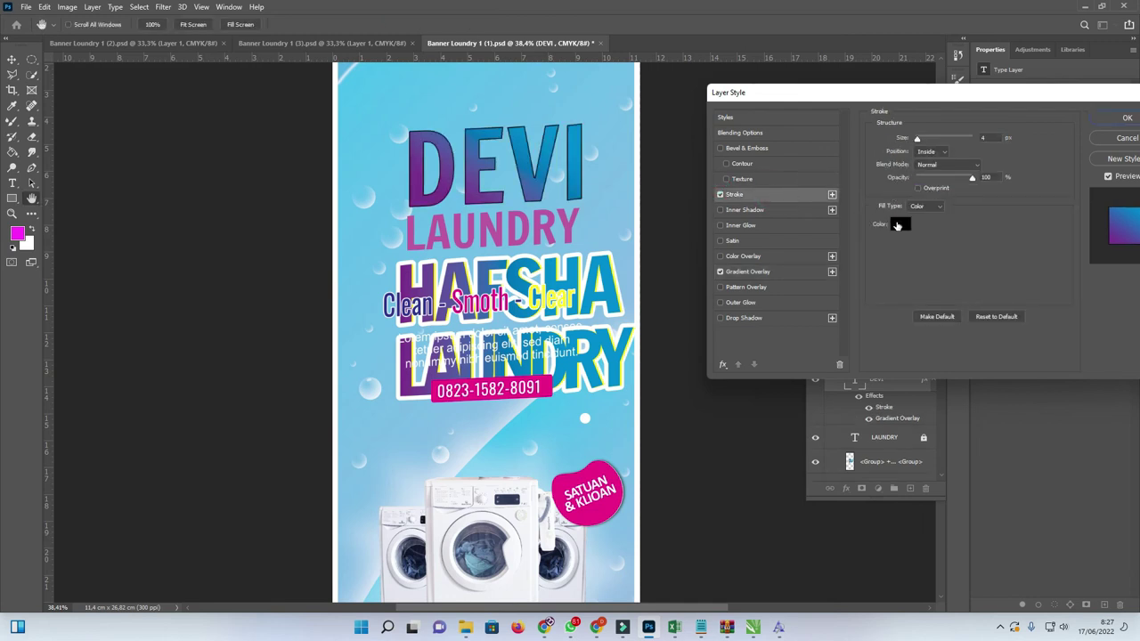
pyautogui.click(891, 230)
pyautogui.moveTo(722, 219); pyautogui.dragTo(702, 206)
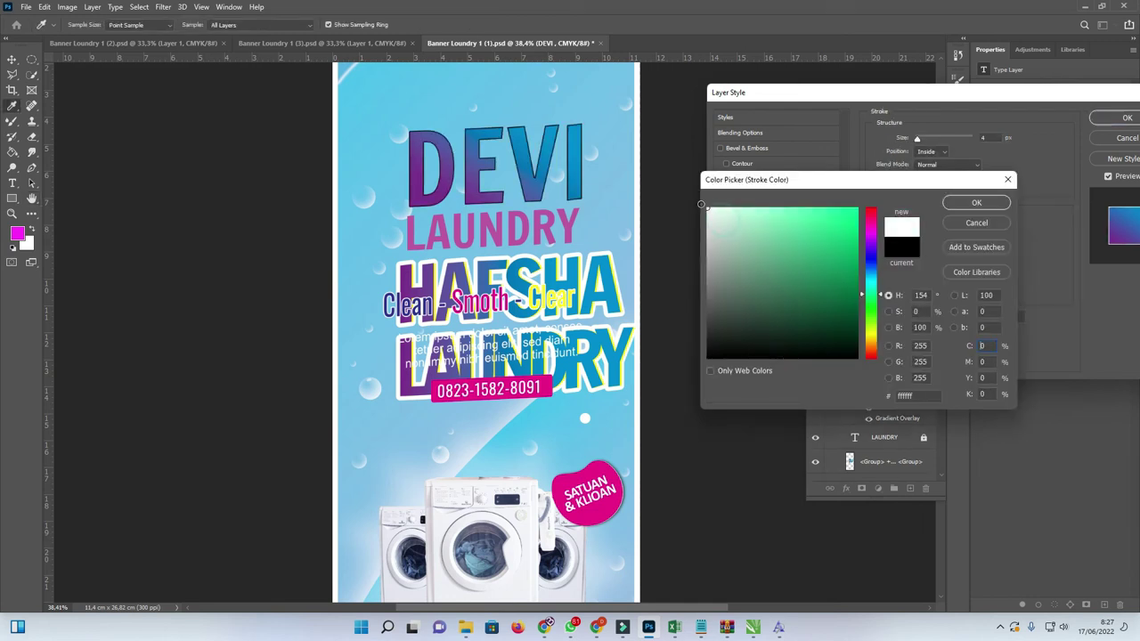
pyautogui.click(974, 203)
pyautogui.moveTo(918, 142); pyautogui.dragTo(925, 141)
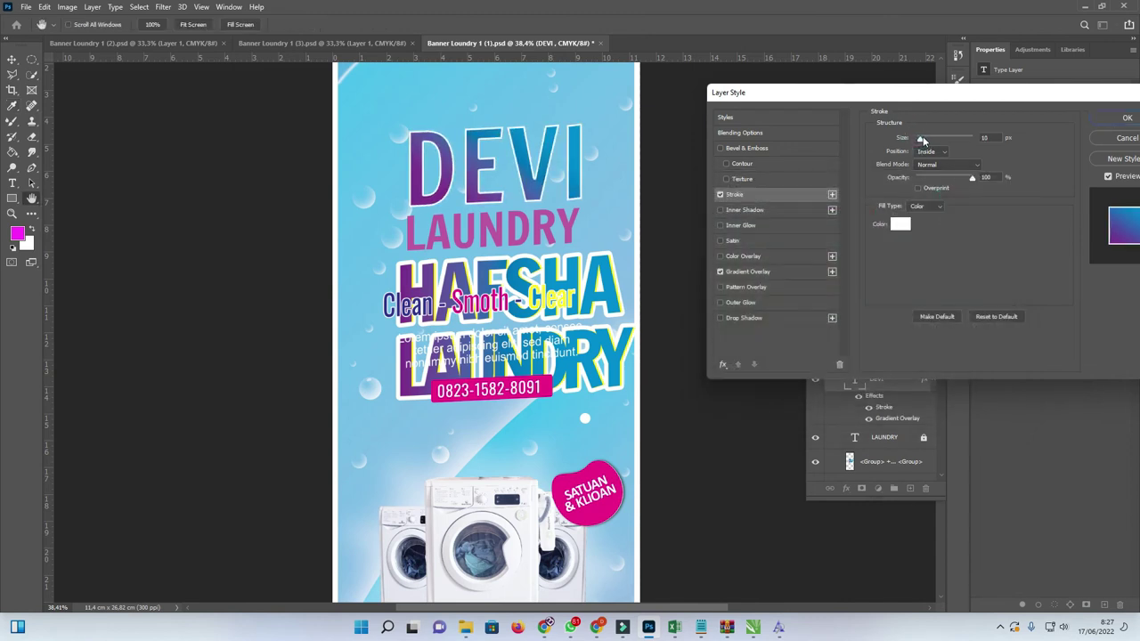
pyautogui.click(928, 152)
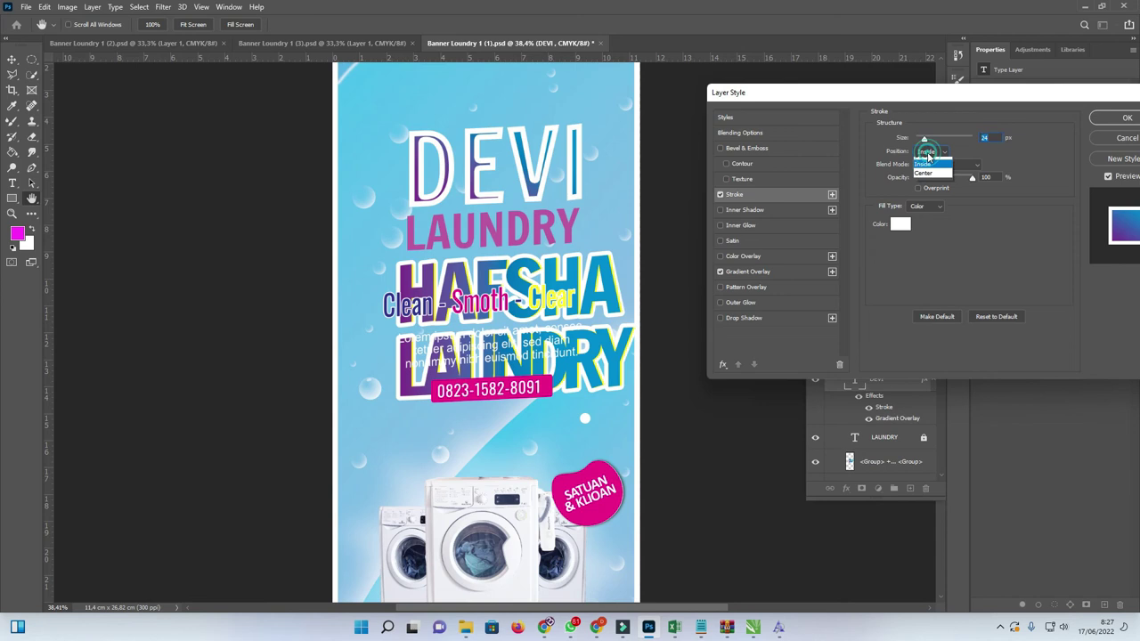
pyautogui.click(926, 162)
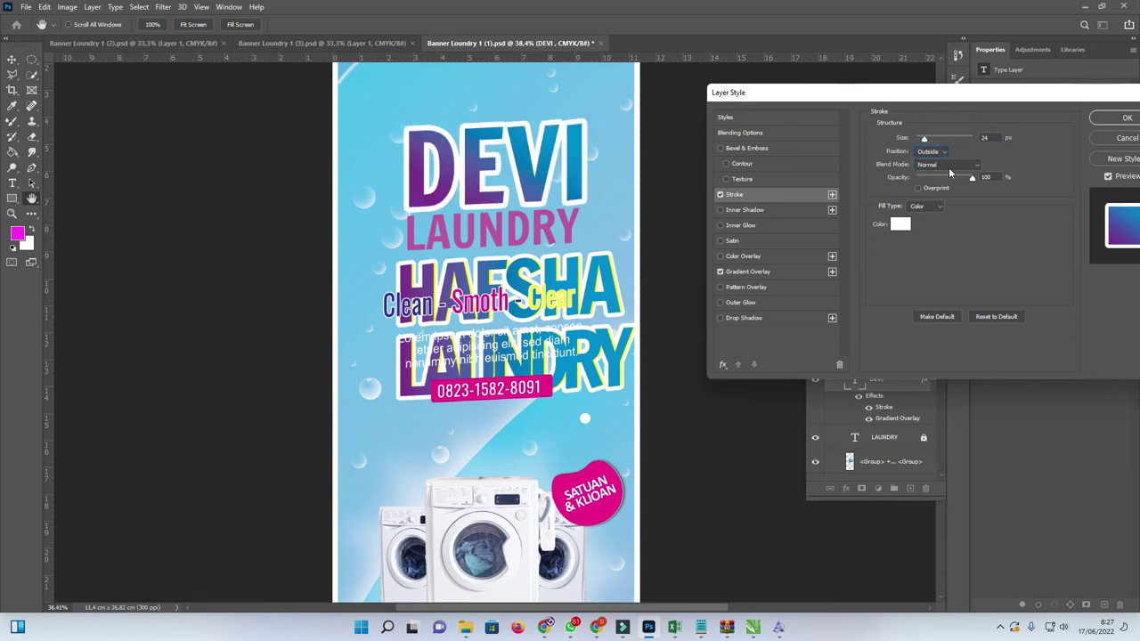
pyautogui.moveTo(972, 179); pyautogui.dragTo(966, 179)
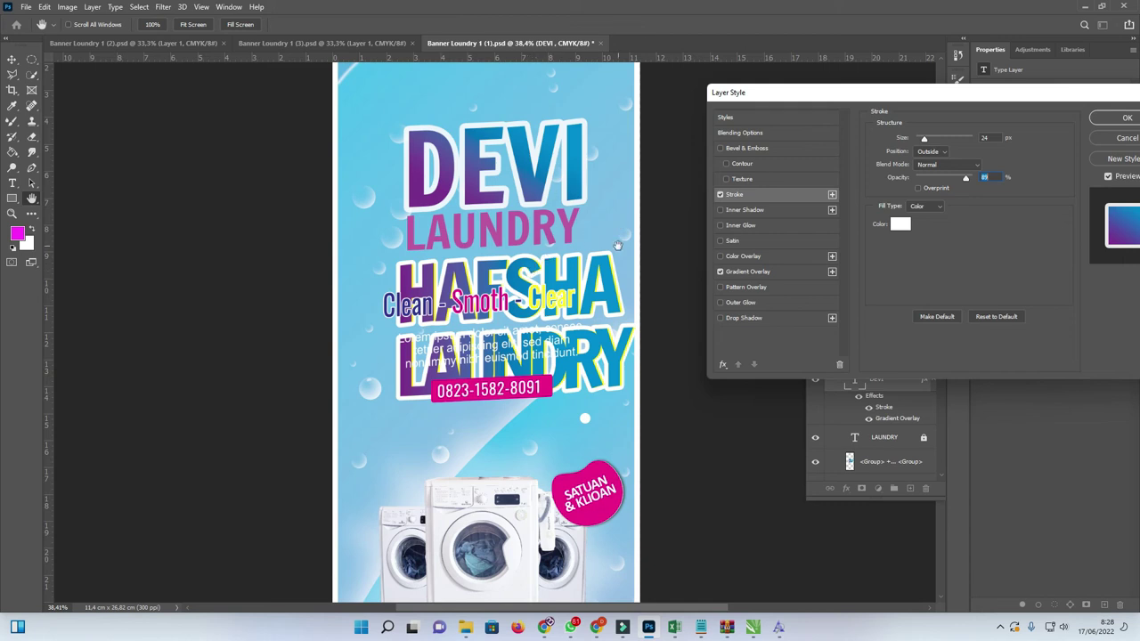
pyautogui.press('Return')
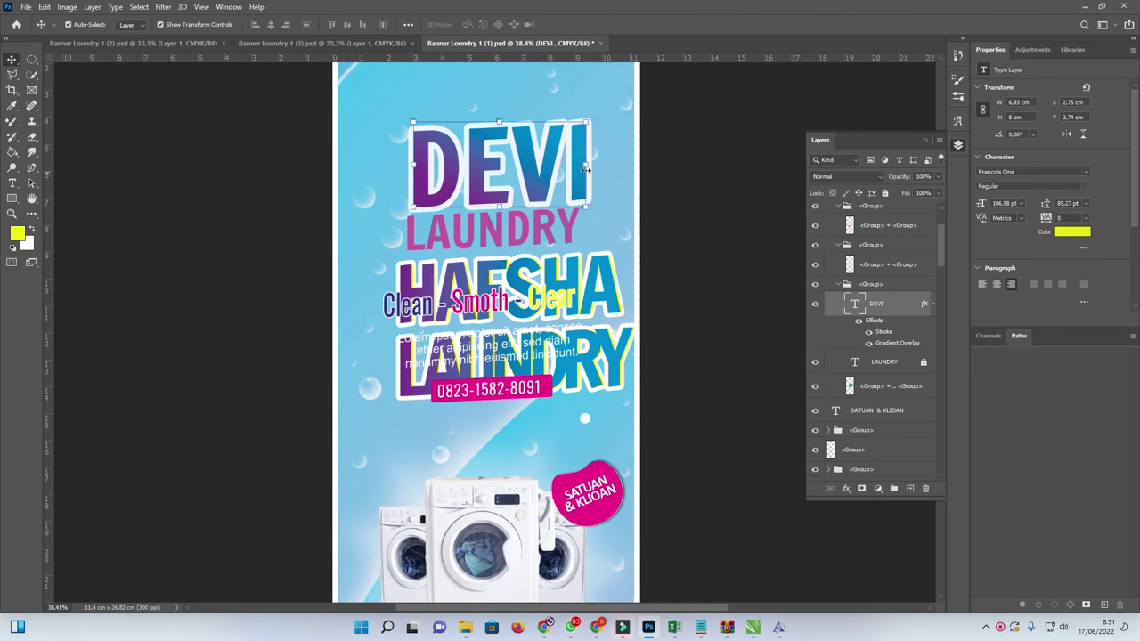
# Step: Undo a trial move of DEVI, then Alt-drag it slightly left to create a DEVI copy
pyautogui.moveTo(582, 167); pyautogui.dragTo(614, 176)
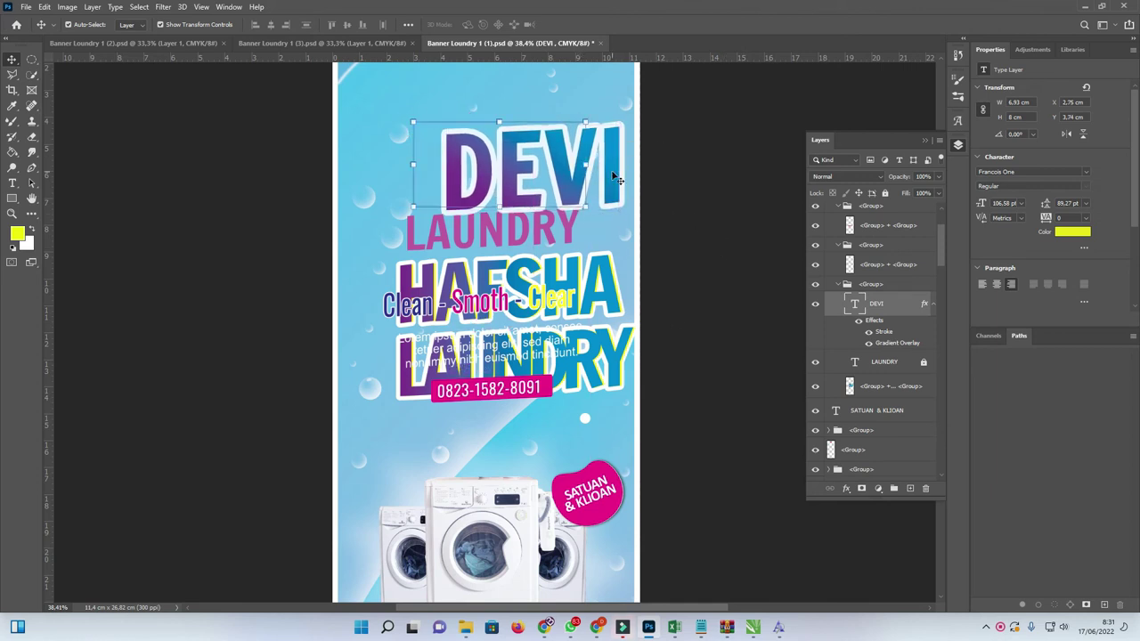
pyautogui.hotkey('ctrl', 'z')
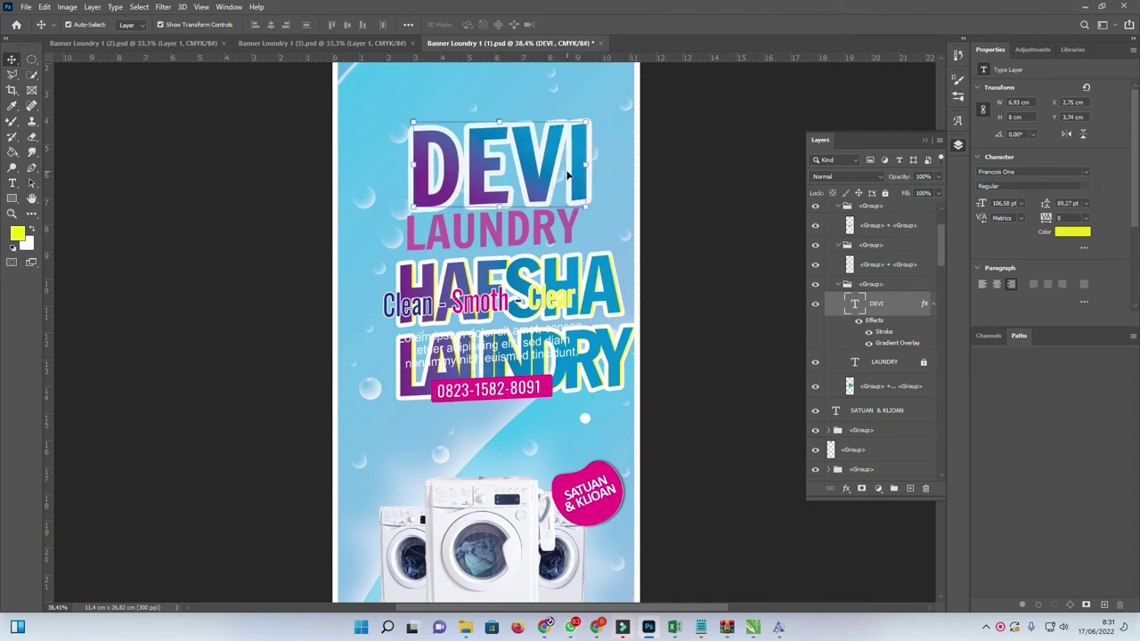
pyautogui.scroll(1, 568, 169)
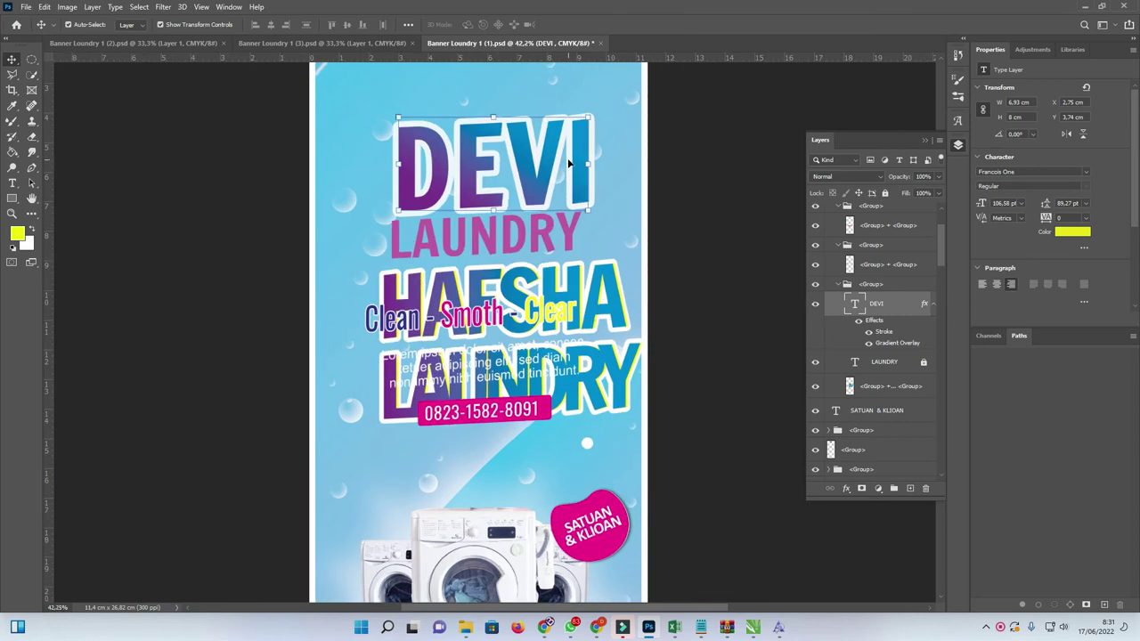
pyautogui.scroll(1, 561, 160)
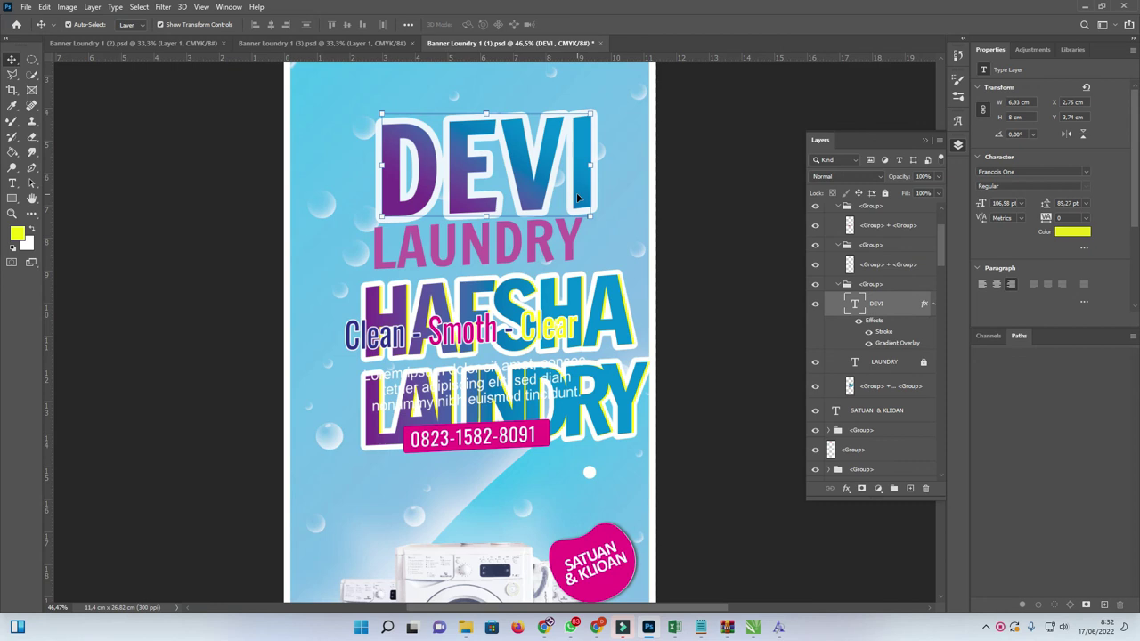
pyautogui.moveTo(576, 198); pyautogui.dragTo(561, 193)
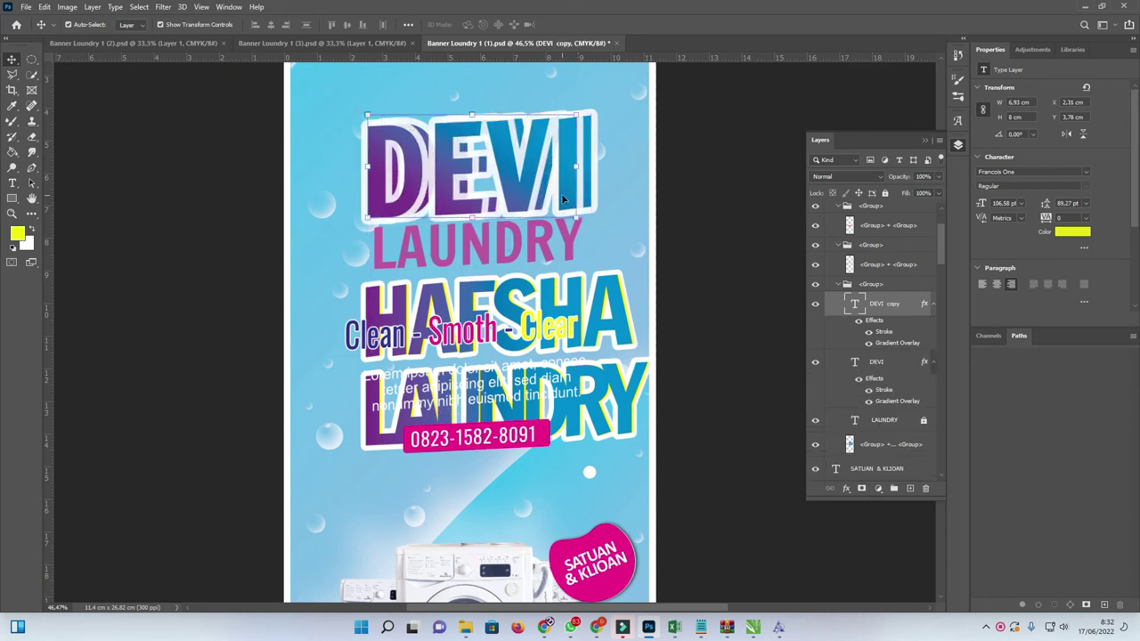
# Step: Turn off the white Stroke effect on the DEVI copy layer
pyautogui.click(814, 305)
pyautogui.click(814, 306)
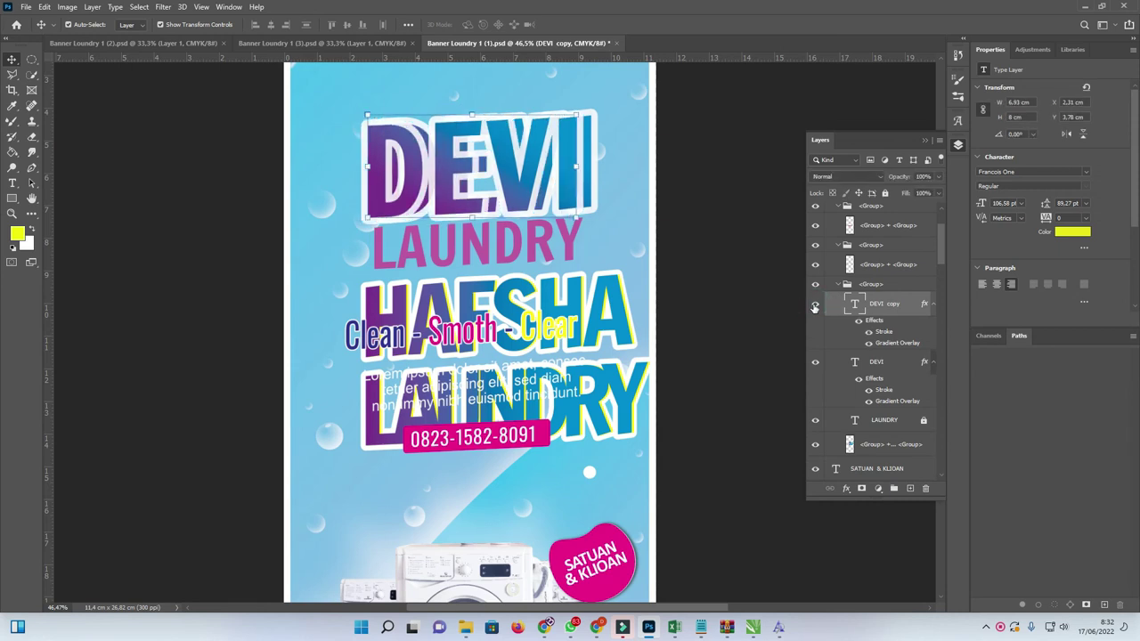
pyautogui.click(859, 322)
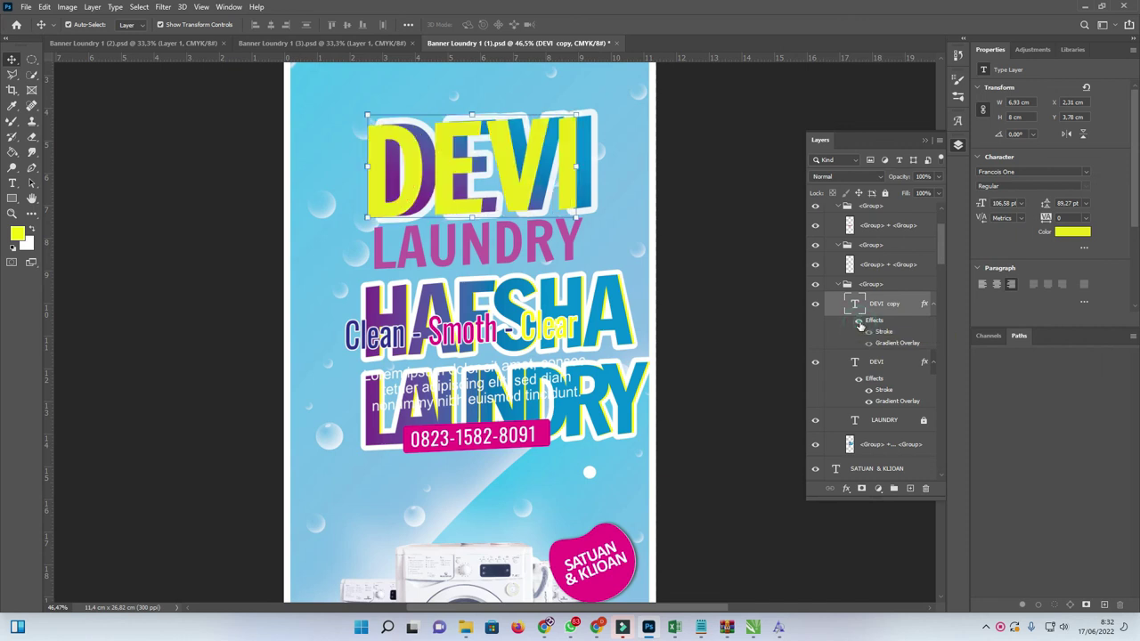
pyautogui.click(858, 321)
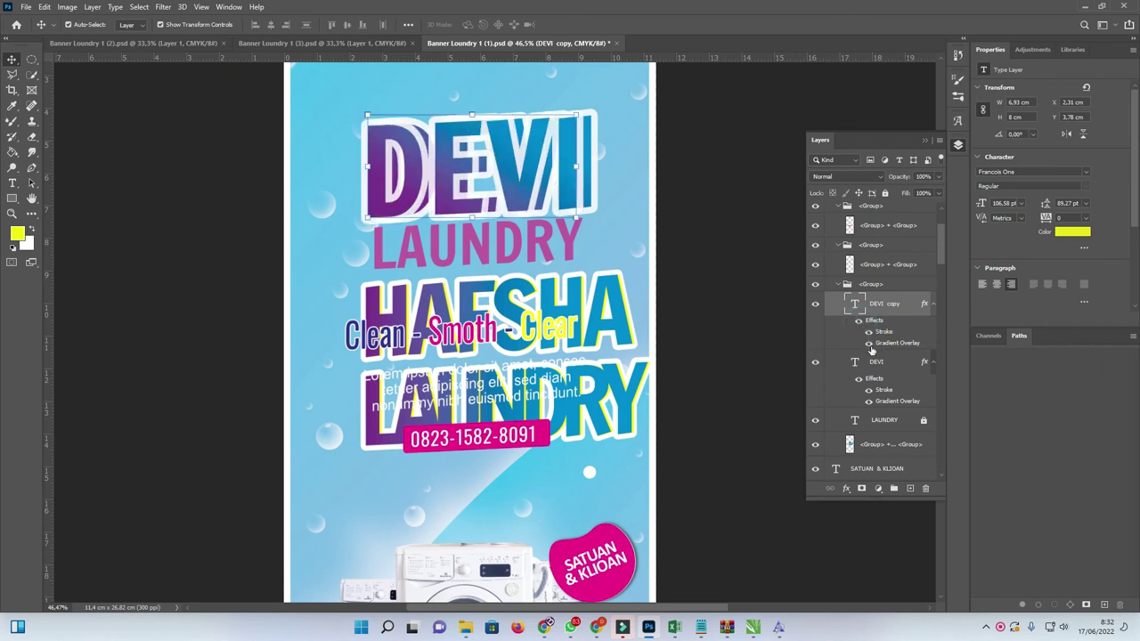
pyautogui.click(868, 332)
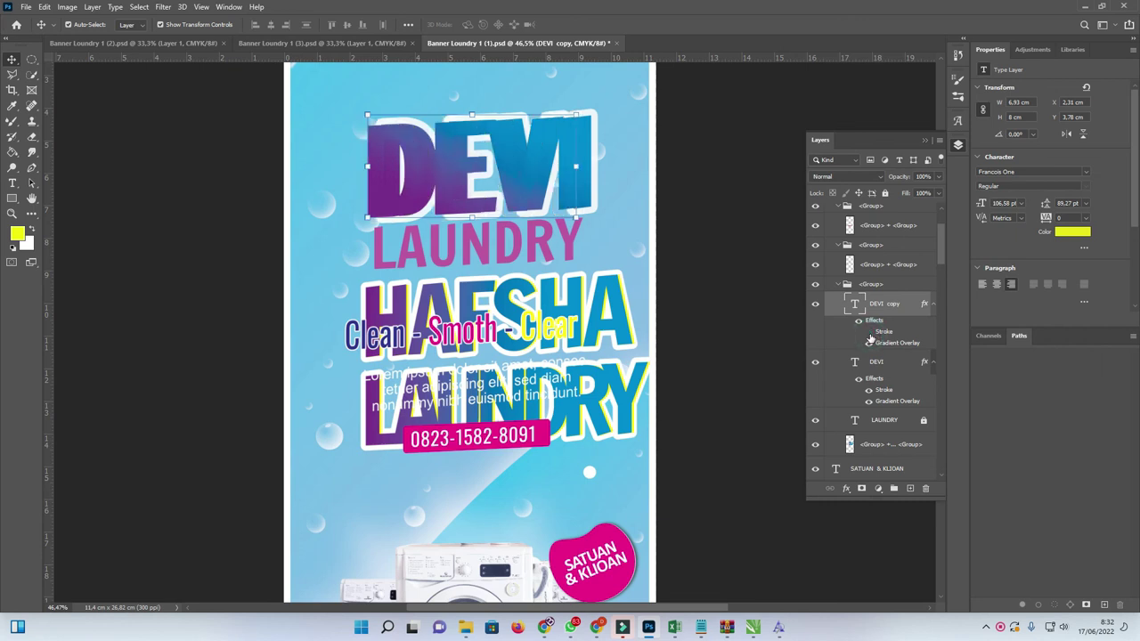
# Step: Hide the Gradient Overlay on the original DEVI and nudge it with arrow keys
pyautogui.click(878, 361)
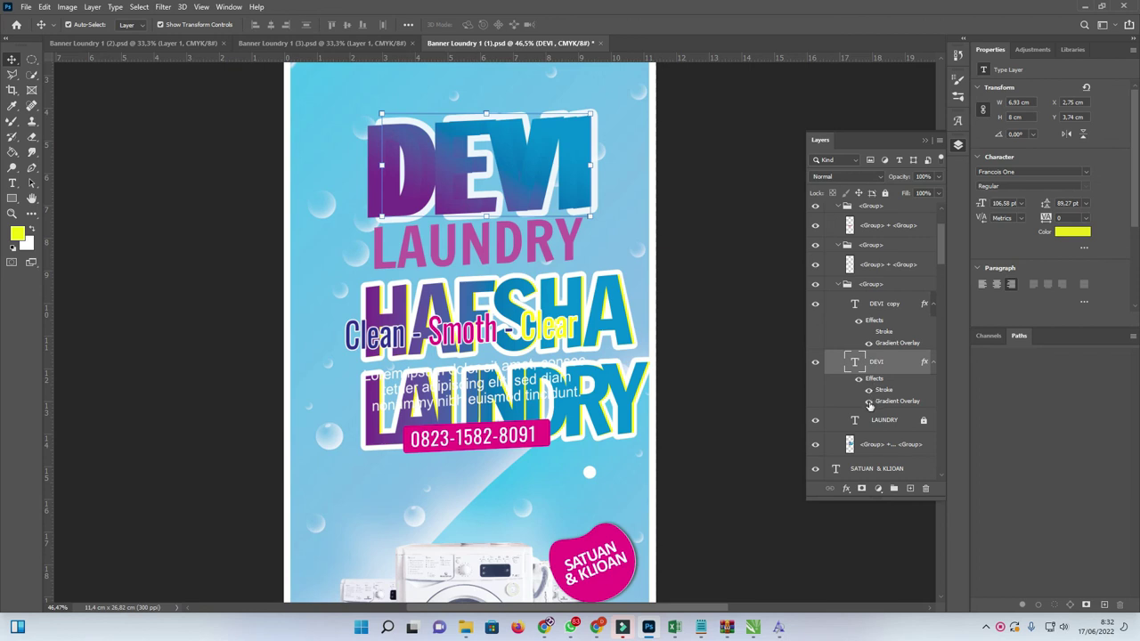
pyautogui.click(869, 401)
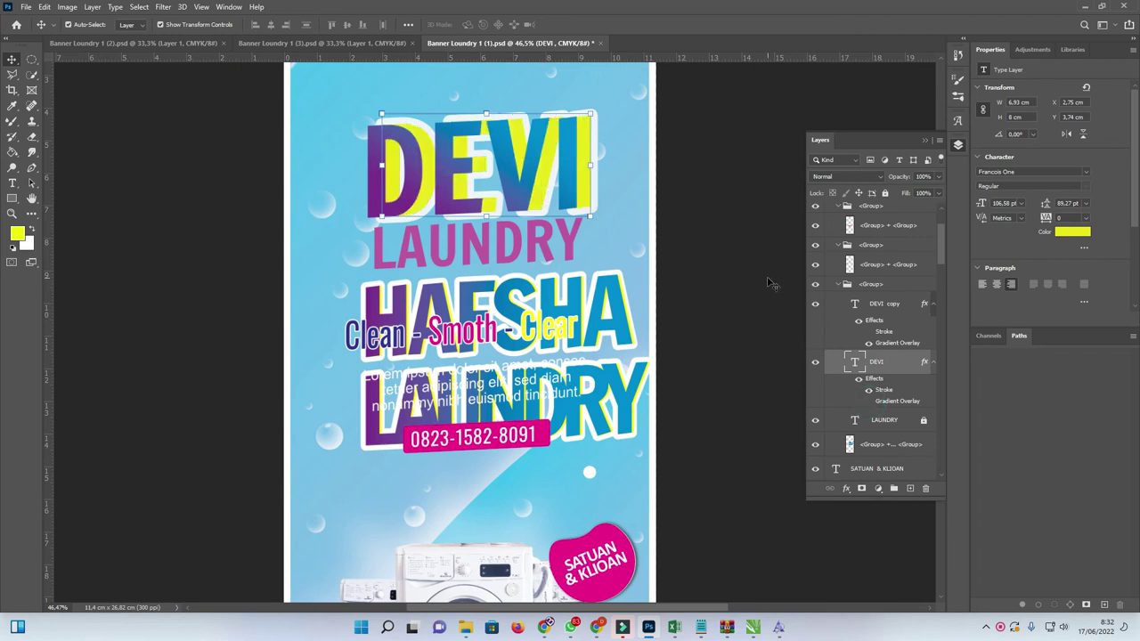
pyautogui.press('Right')
pyautogui.press('Right')
pyautogui.press('Right')
pyautogui.press('Right')
pyautogui.press('Right')
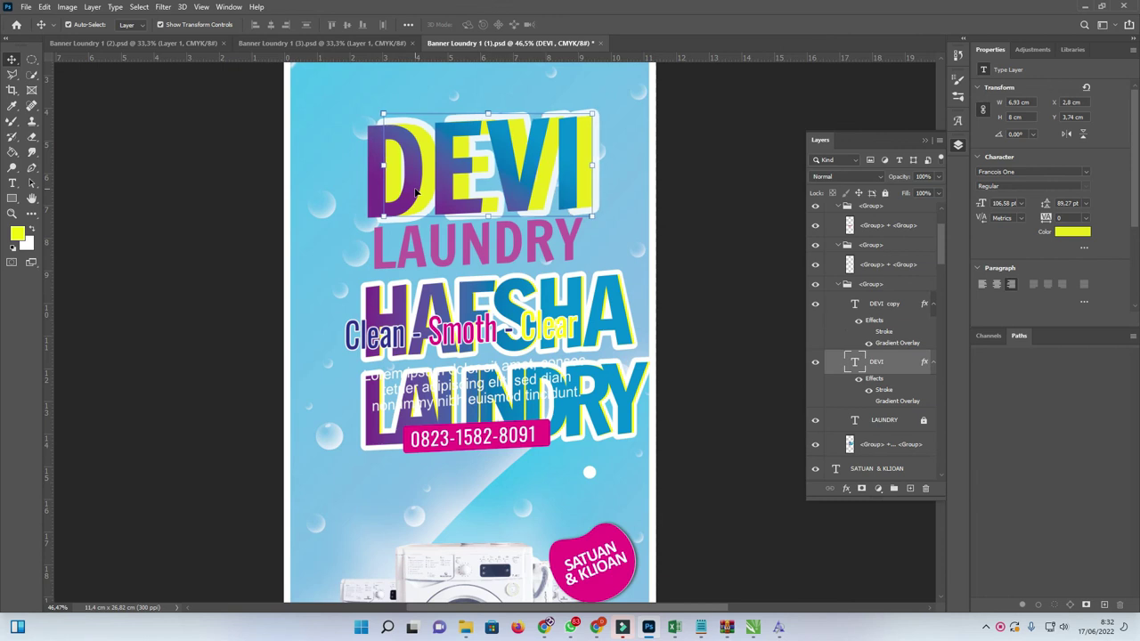
pyautogui.press('Left')
pyautogui.press('Left')
pyautogui.press('Left')
pyautogui.press('Left')
pyautogui.press('Left')
pyautogui.press('Left')
pyautogui.press('Left')
pyautogui.press('Left')
pyautogui.press('Left')
pyautogui.press('Left')
pyautogui.press('Left')
pyautogui.press('Left')
pyautogui.press('Left')
pyautogui.press('Left')
pyautogui.press('Left')
pyautogui.press('Left')
pyautogui.press('Left')
pyautogui.press('Left')
pyautogui.press('Left')
pyautogui.press('Left')
pyautogui.press('Left')
pyautogui.press('Left')
pyautogui.press('Left')
pyautogui.press('Left')
pyautogui.press('Left')
pyautogui.press('Left')
pyautogui.press('Left')
pyautogui.press('Left')
pyautogui.press('Left')
pyautogui.press('Left')
pyautogui.press('Left')
pyautogui.press('Left')
pyautogui.press('Left')
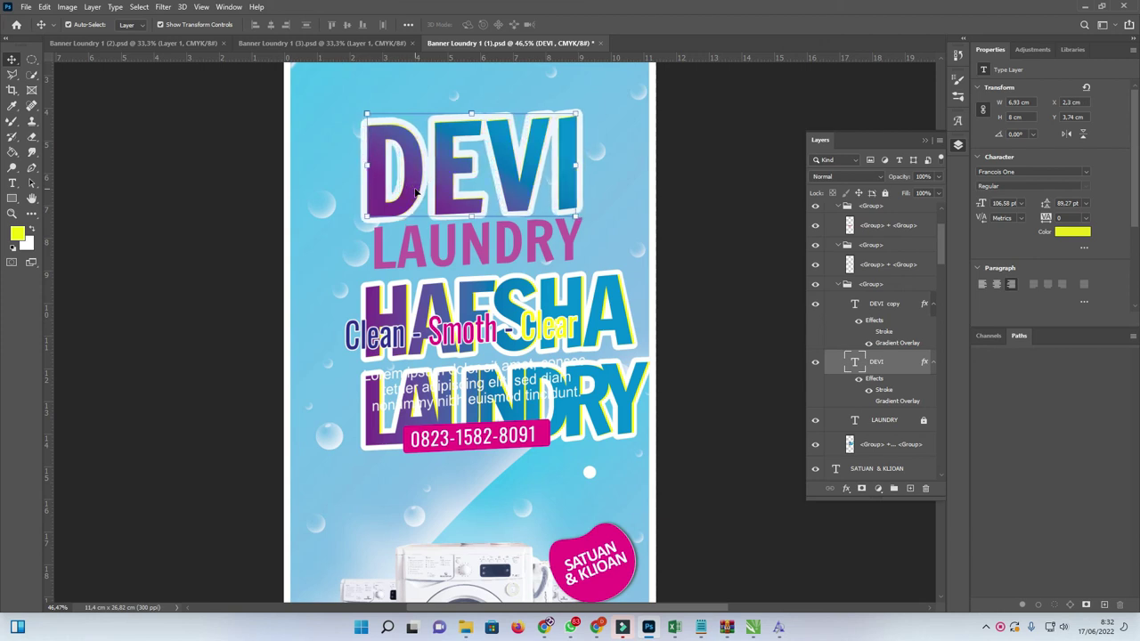
pyautogui.press('Right')
pyautogui.press('Right')
pyautogui.press('Right')
pyautogui.press('Right')
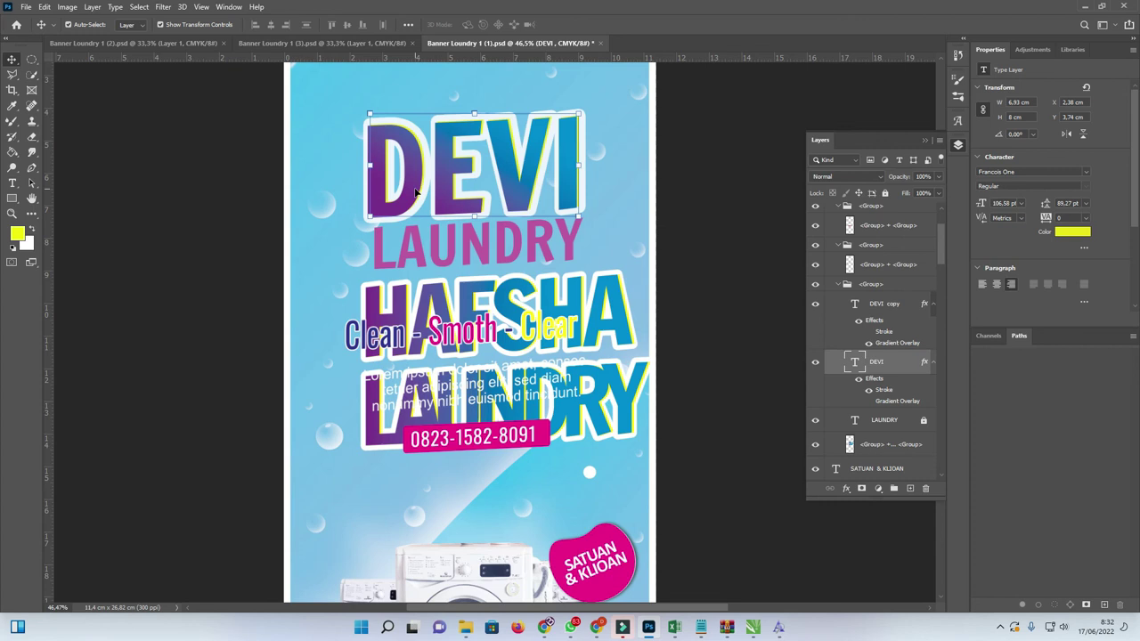
pyautogui.click(716, 222)
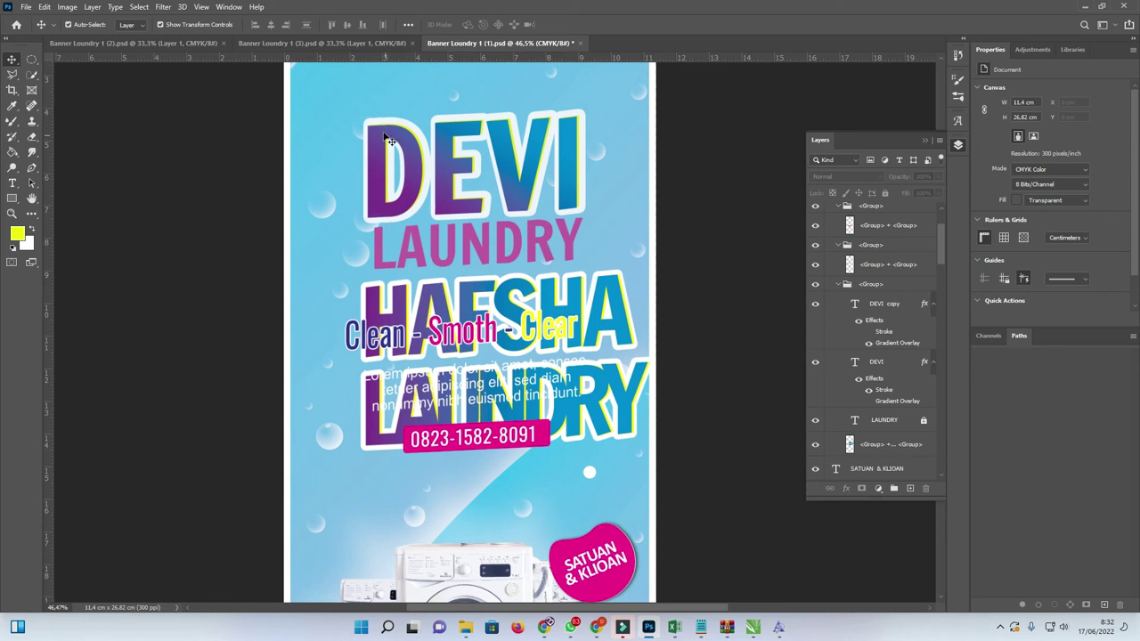
pyautogui.click(416, 147)
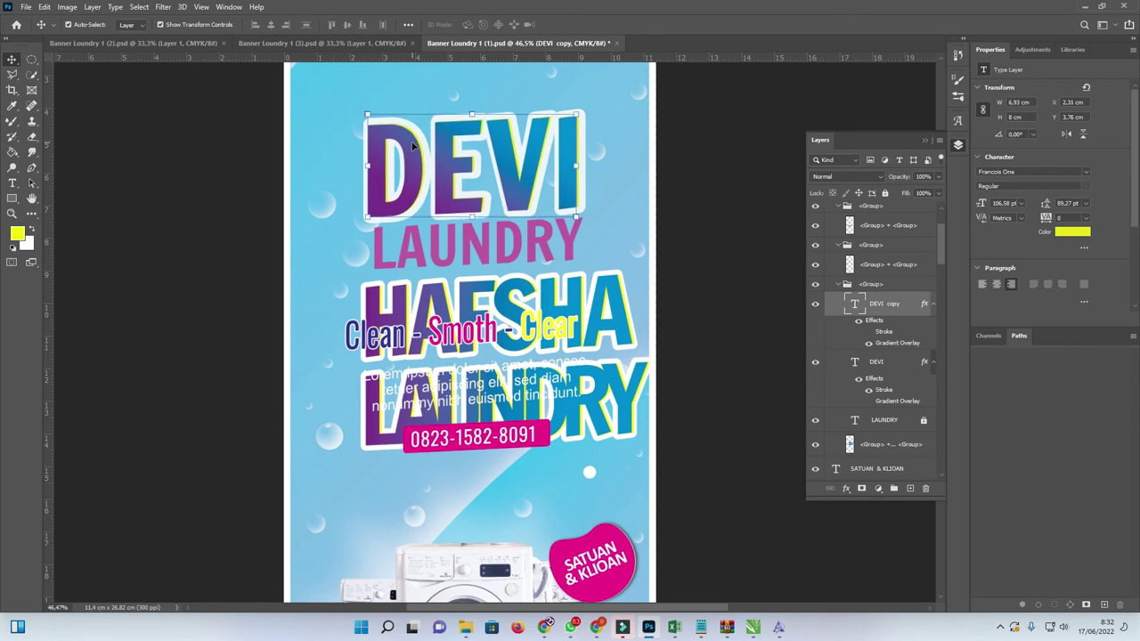
# Step: Deselect DEVI copy and scroll down to preview the banner
pyautogui.click(710, 214)
pyautogui.scroll(-2, 709, 214)
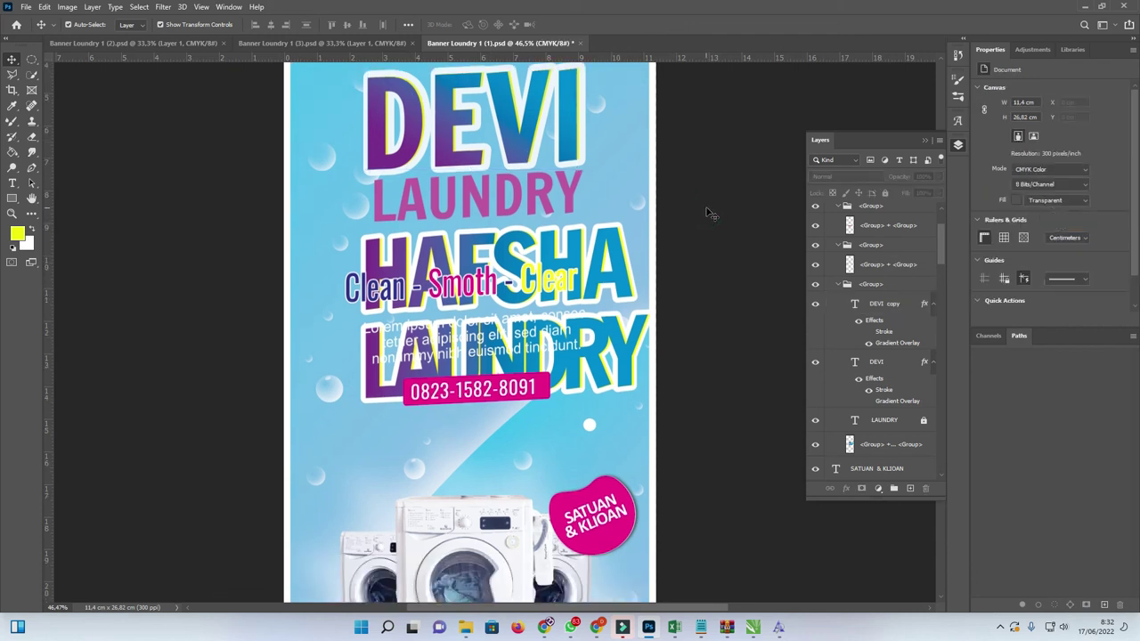
pyautogui.scroll(-1, 710, 232)
pyautogui.scroll(-2, 904, 369)
pyautogui.scroll(-2, 901, 366)
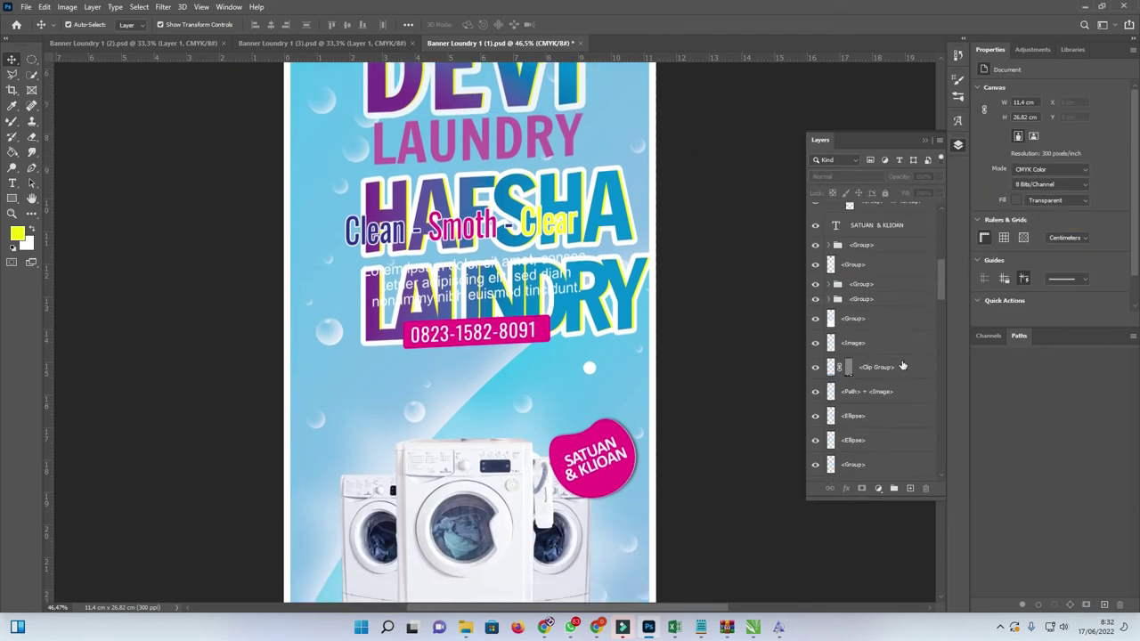
pyautogui.scroll(-2, 545, 261)
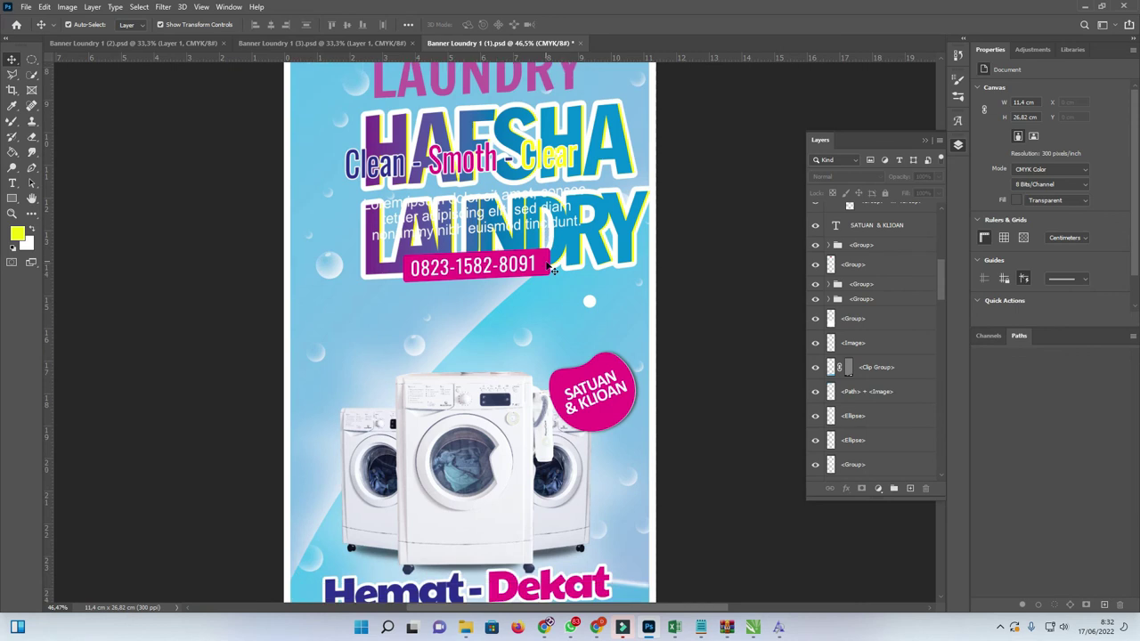
pyautogui.scroll(-2, 543, 285)
# Step: Try moving the washing machine image left, undo it, and switch to Banner Loundry 1 (3).psd
pyautogui.click(504, 365)
pyautogui.moveTo(504, 364); pyautogui.dragTo(446, 363)
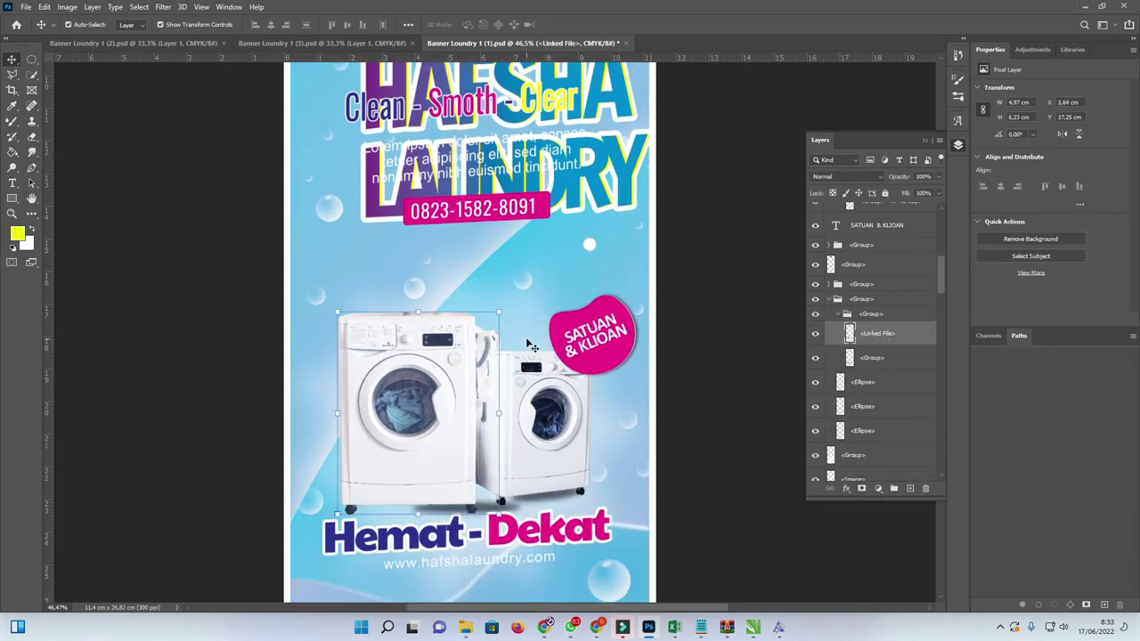
pyautogui.hotkey('ctrl', 'z')
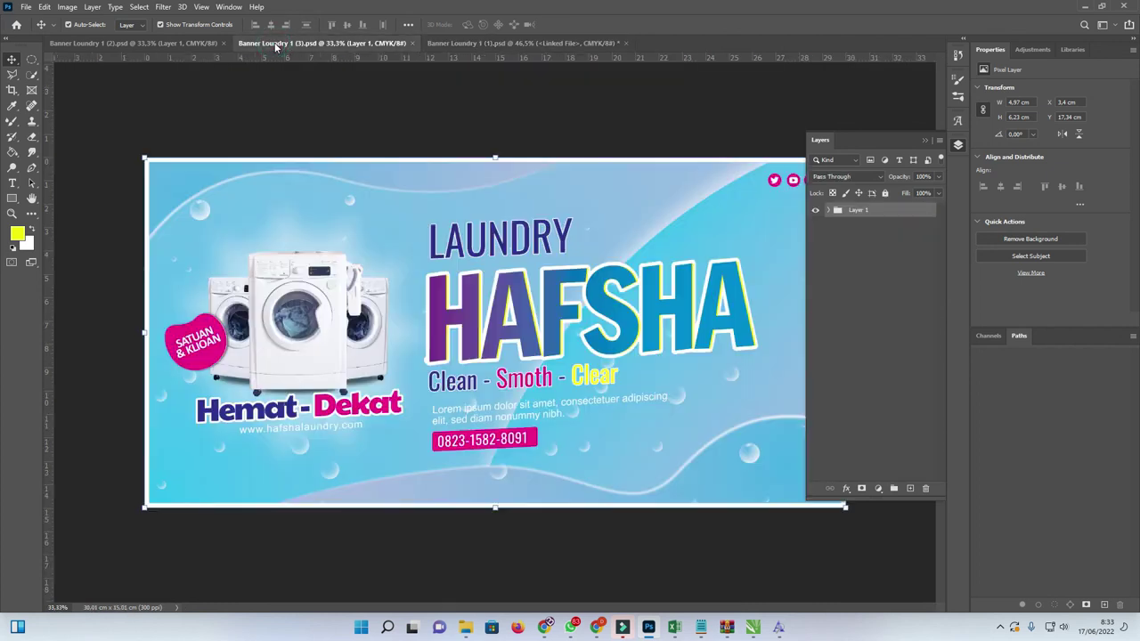
pyautogui.click(276, 43)
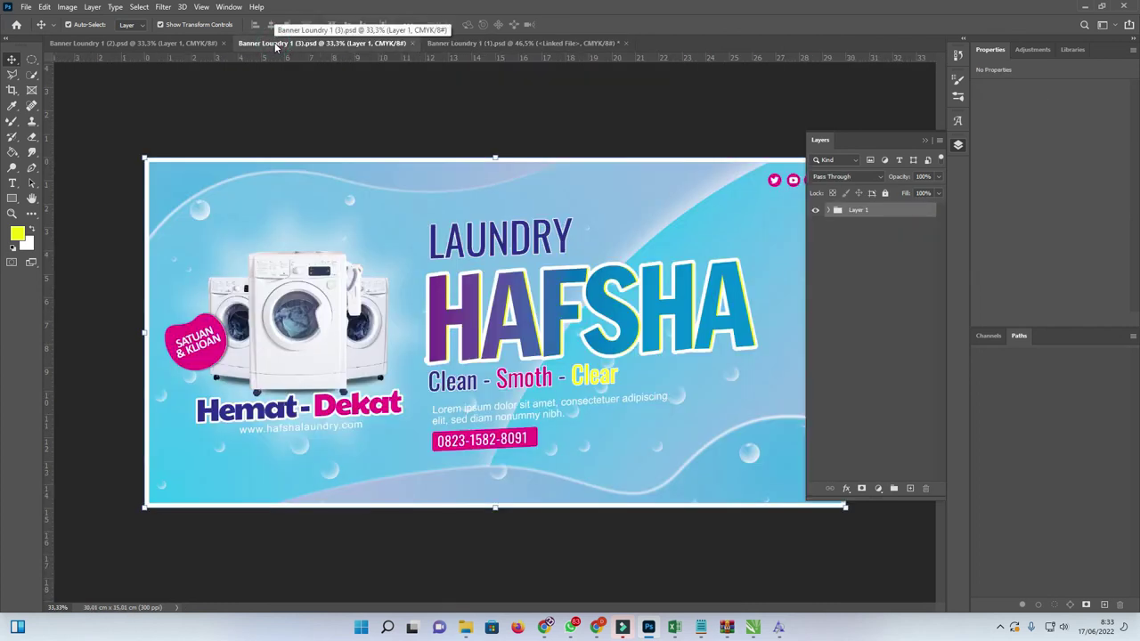
# Step: Bring Banner Loundry 1 (2).psd to the front and collapse the floating Layers panel
pyautogui.click(189, 43)
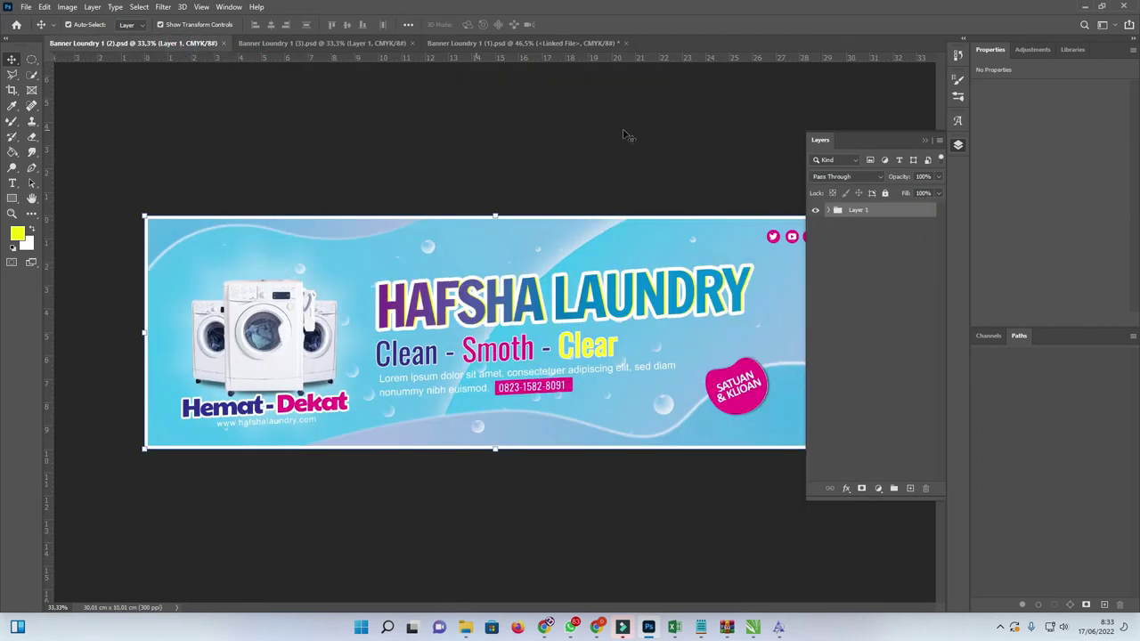
pyautogui.click(925, 139)
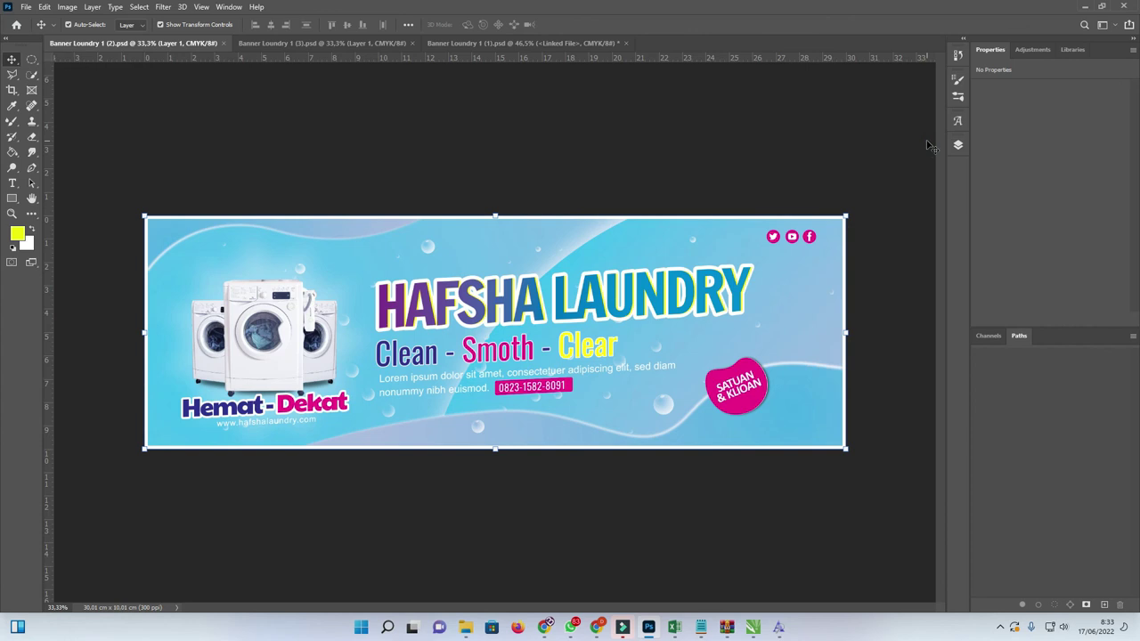